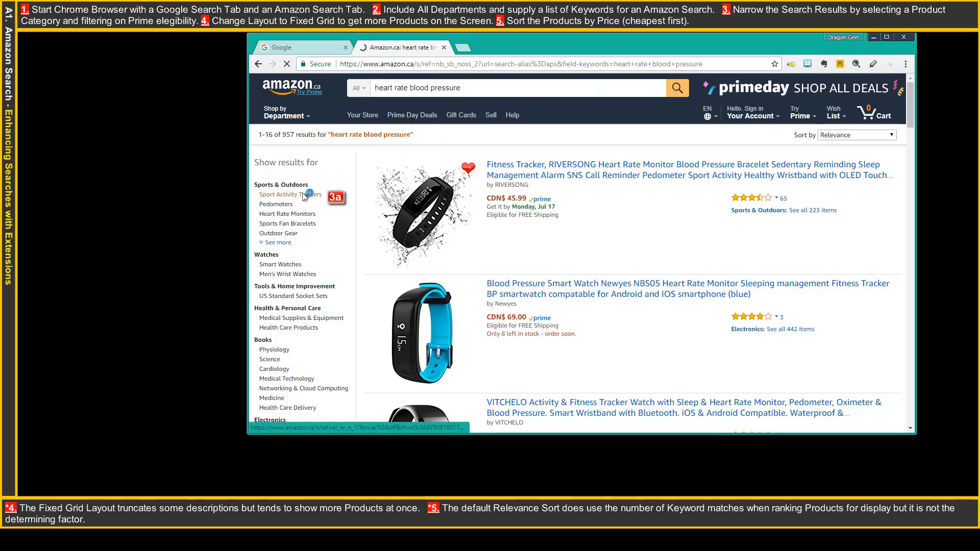
Step: Narrow the "heart rate blood pressure" search results to Sport Activity Trackers that are Prime eligible
click(305, 195)
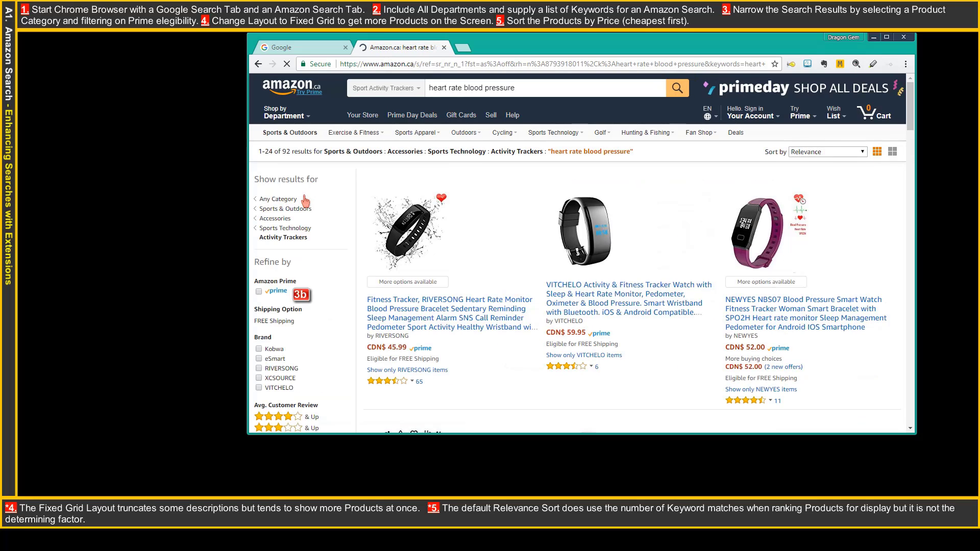
click(258, 291)
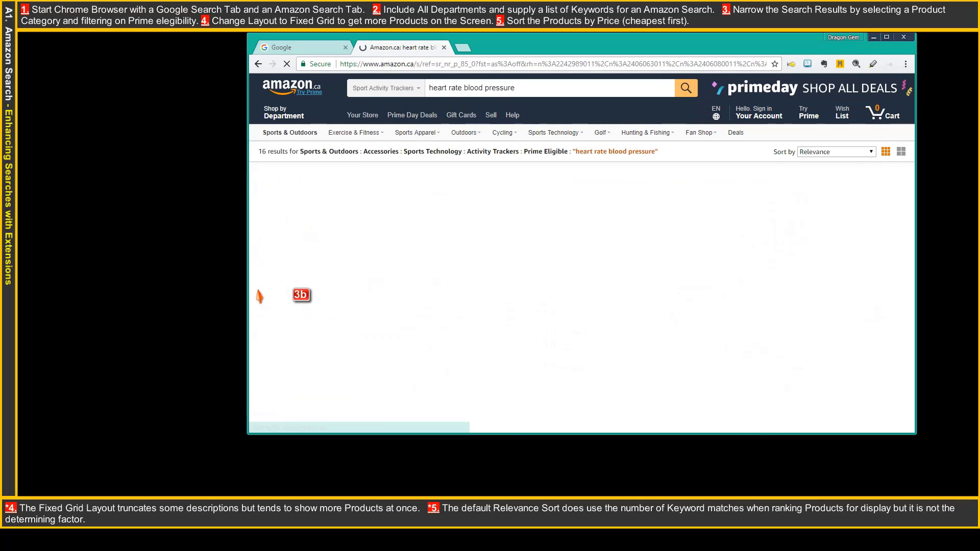
Step: Show the filtered products in the four-column grid layout and sort them by Price: Low to High
click(892, 153)
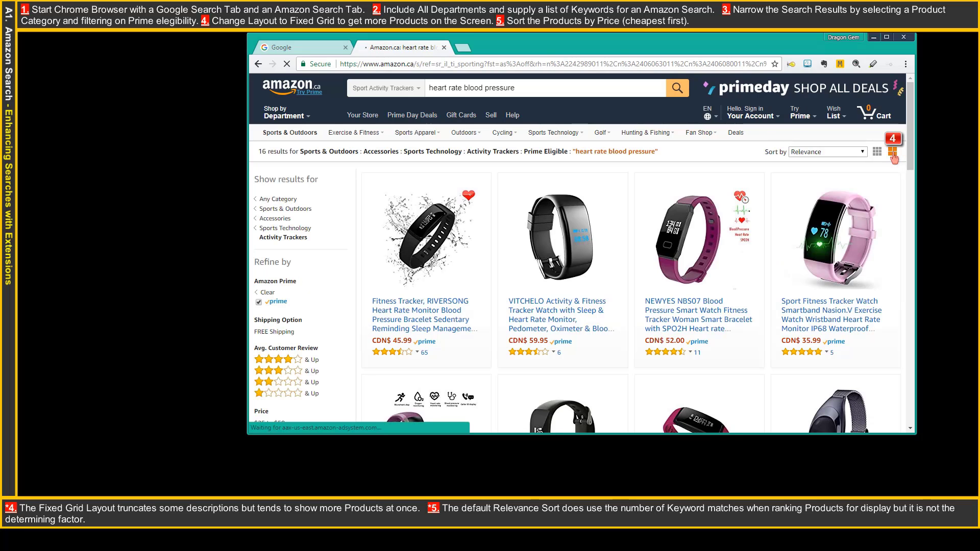
click(850, 152)
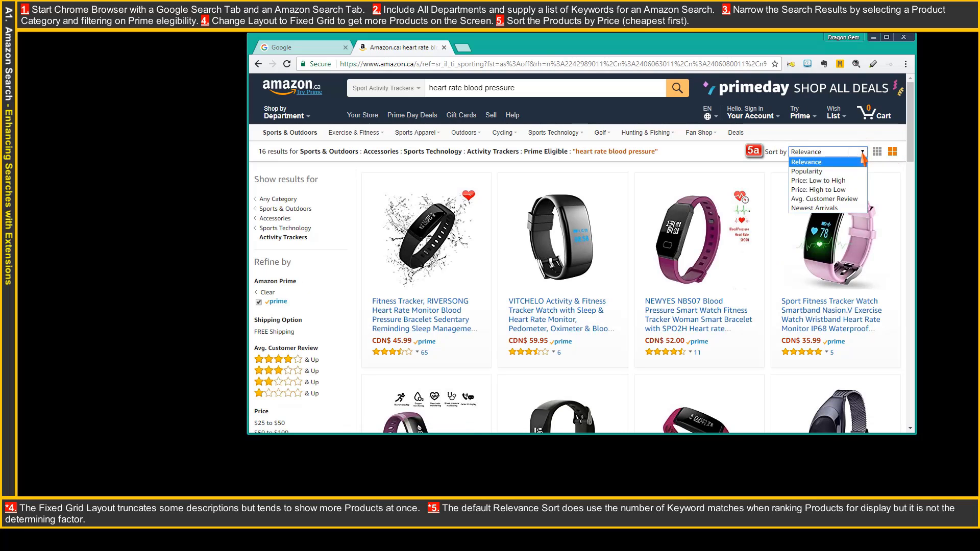
click(856, 182)
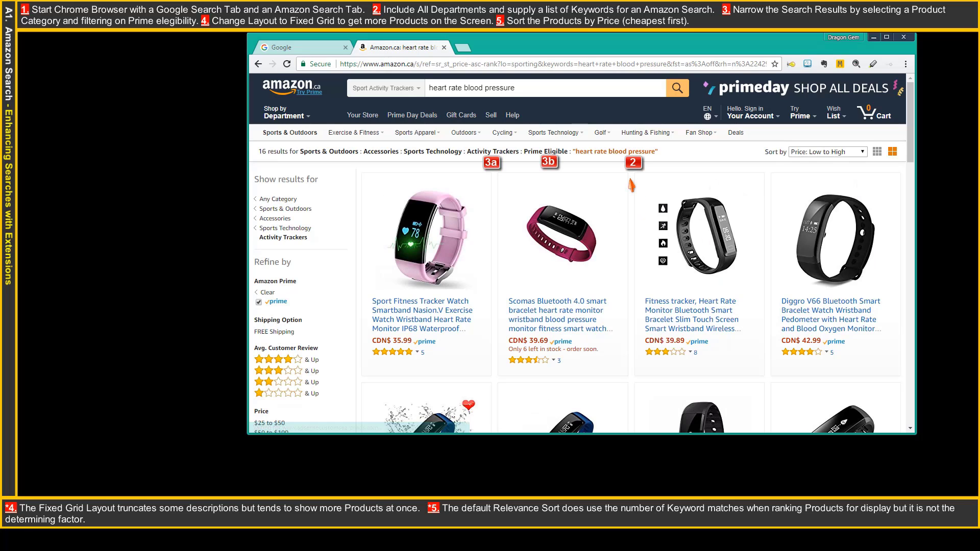
Step: Highlight the keywords "heart rate blood pressure" in the product descriptions with the MultiHighlighter extension
scroll(633, 187, down, 3)
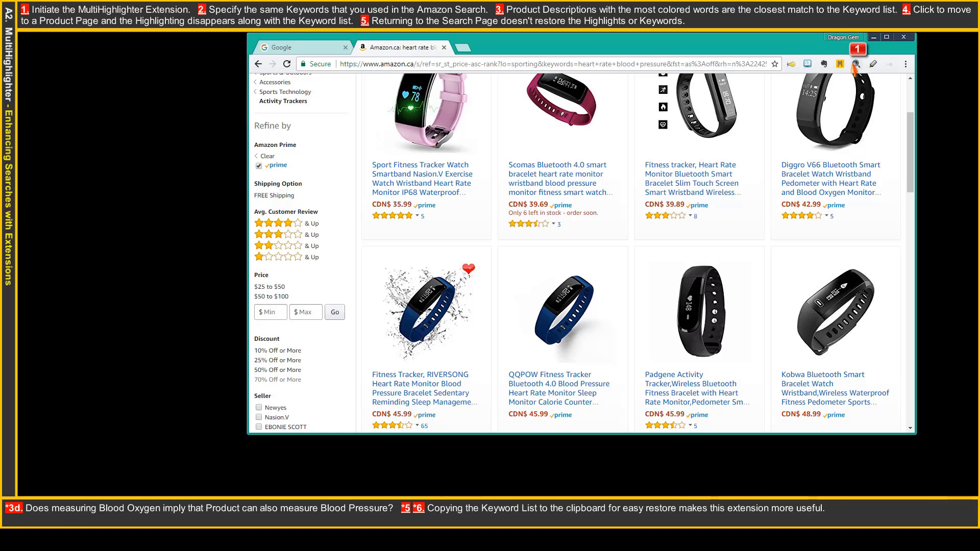
right_click(855, 64)
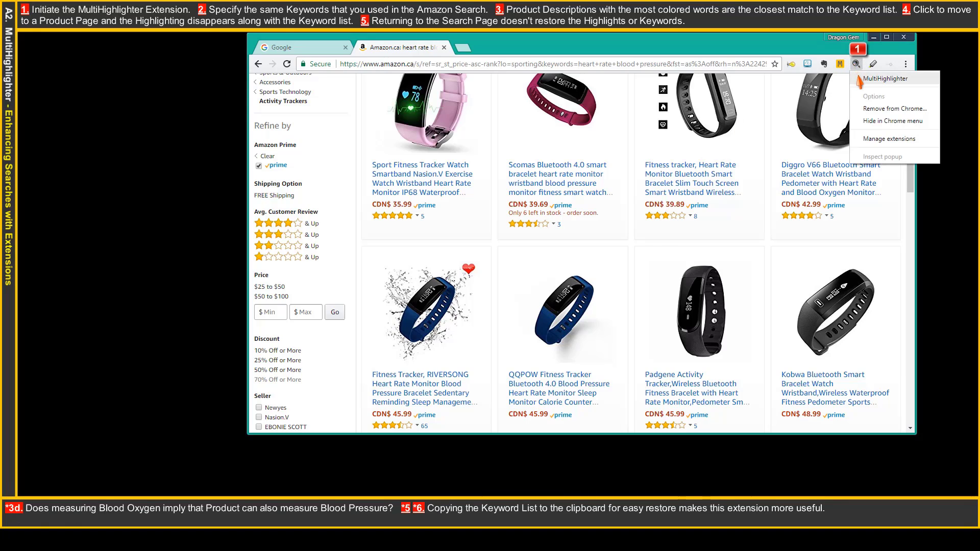
click(855, 65)
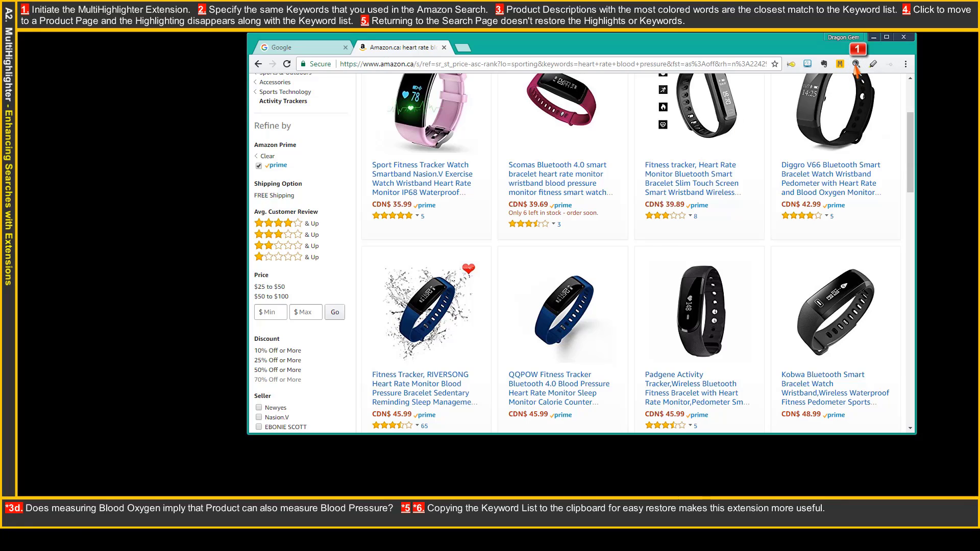
click(856, 66)
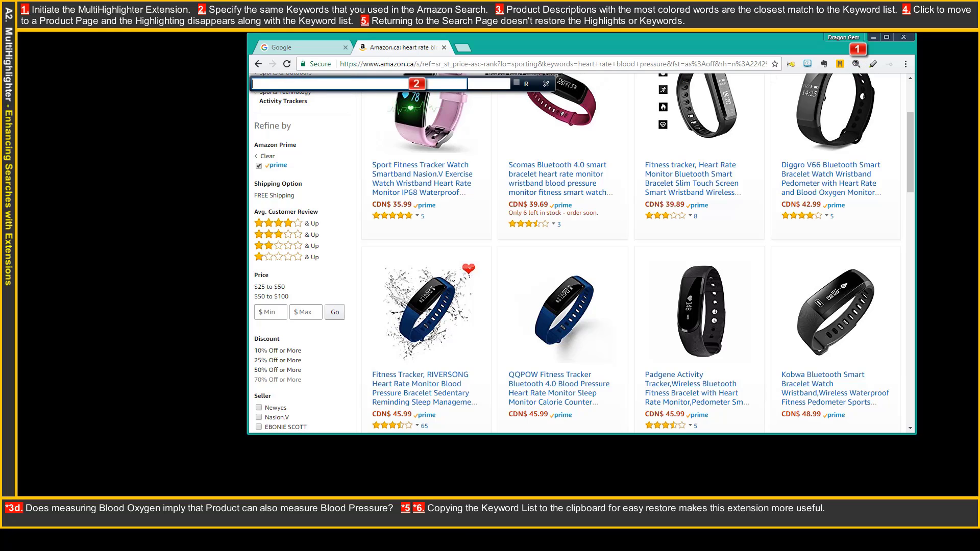
text(heart rate)
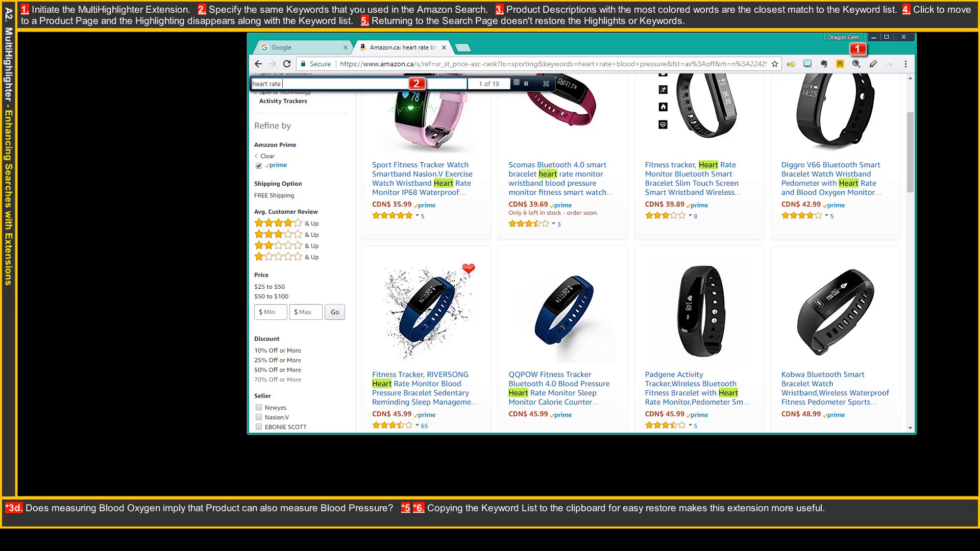
text( blood )
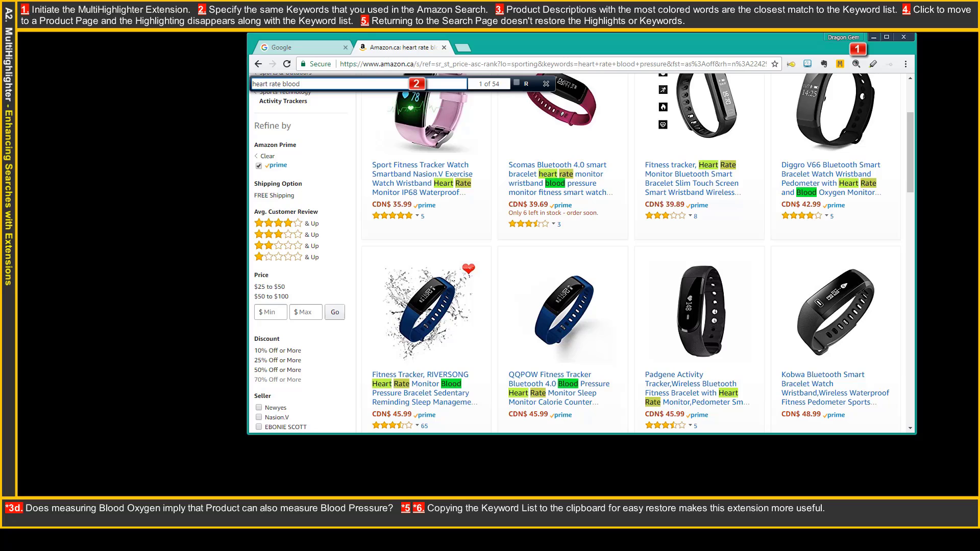
text(pressure)
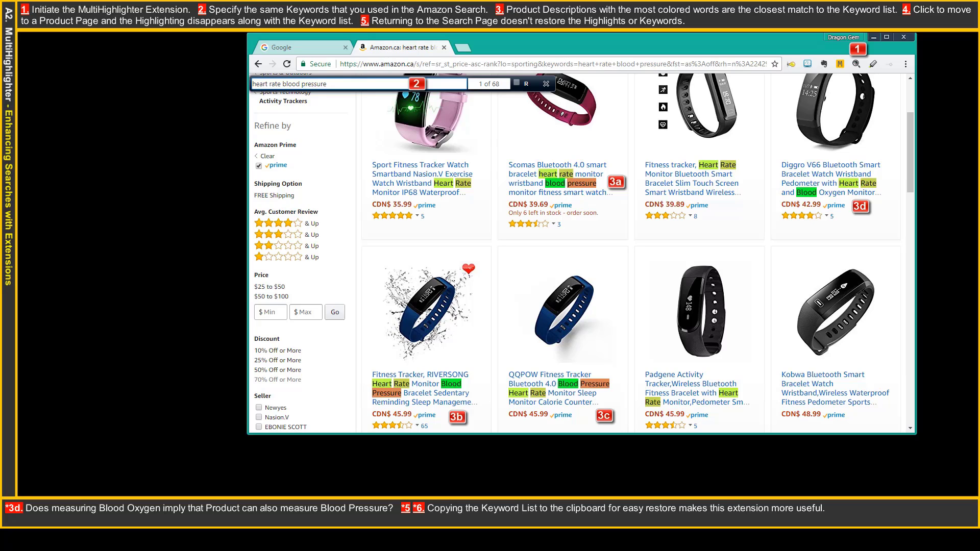
Step: Check whether MultiHighlighter keeps its keywords on the Scomas bracelet's product page, close its keyword bar and return to the search results
click(579, 144)
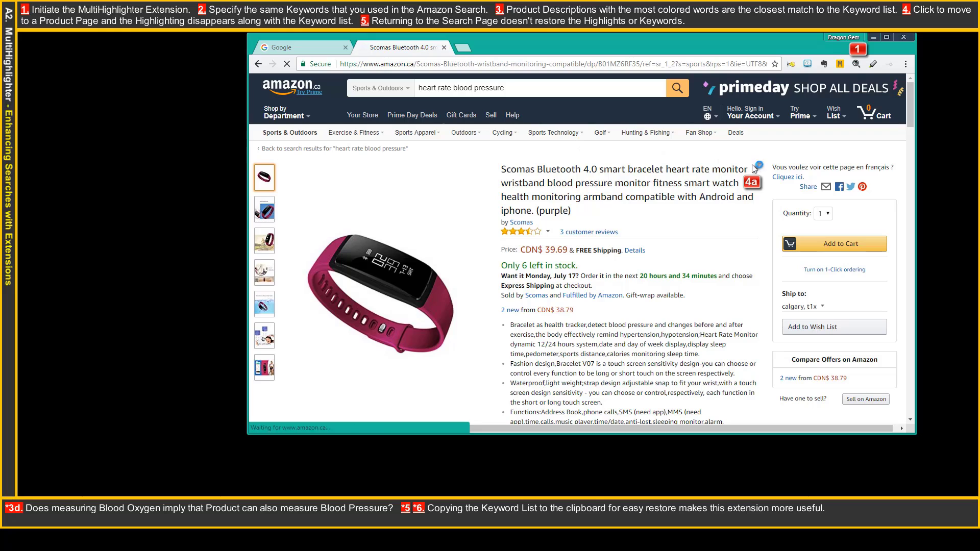
click(855, 64)
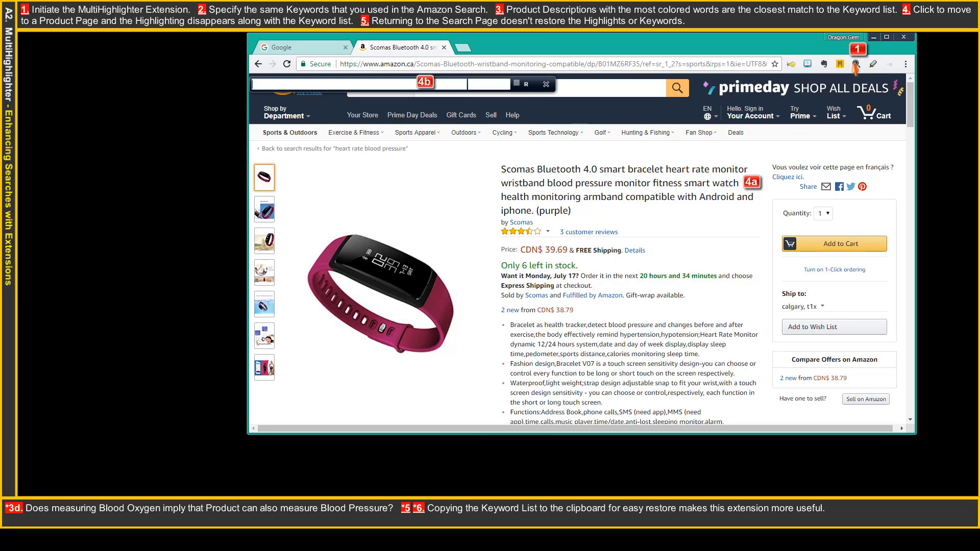
click(545, 85)
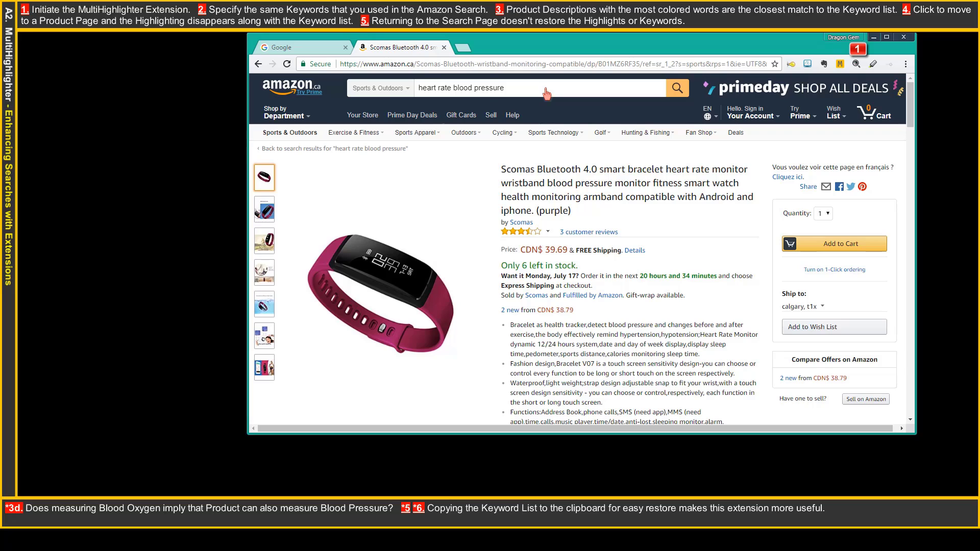
click(259, 64)
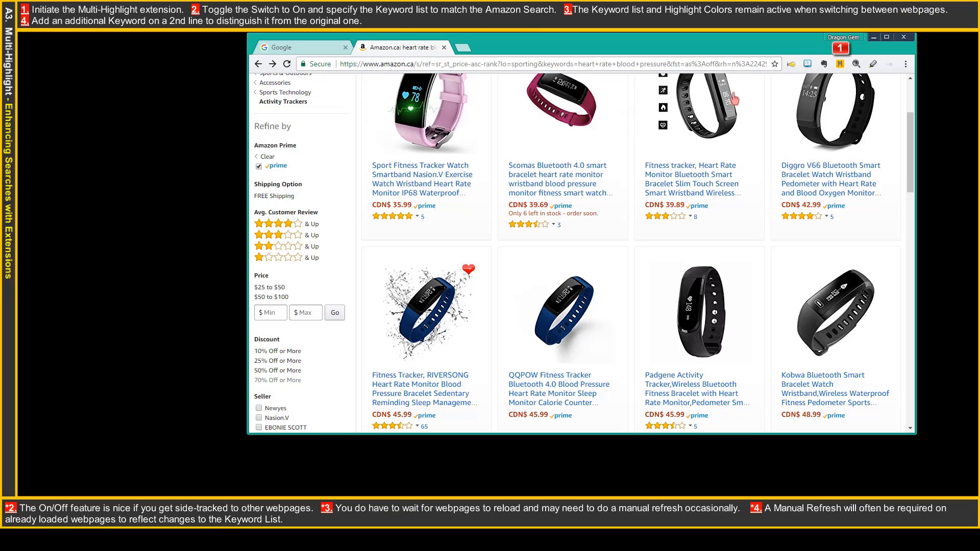
Step: Switch on the Multi-highlight extension and enter "heart rate blood pressure" as its highlight words
right_click(839, 65)
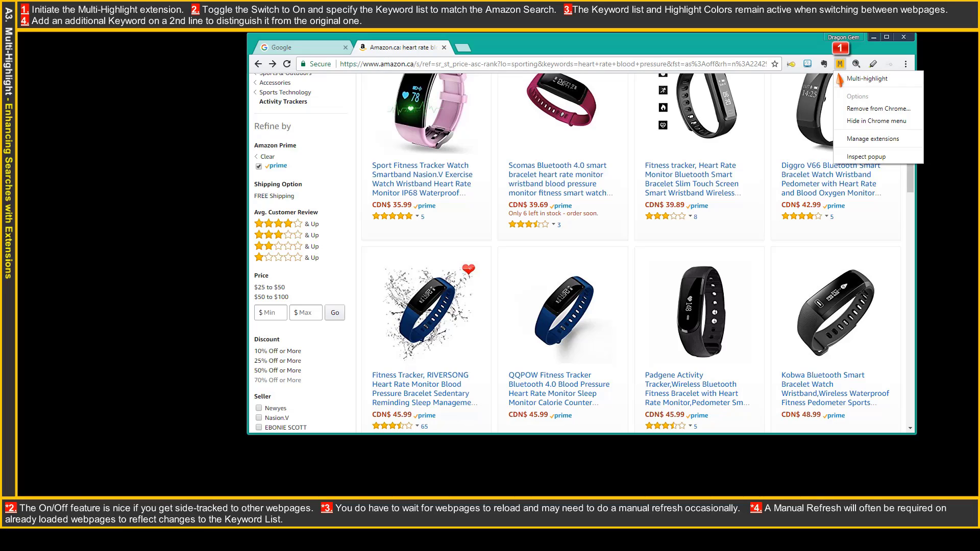
click(839, 65)
click(840, 64)
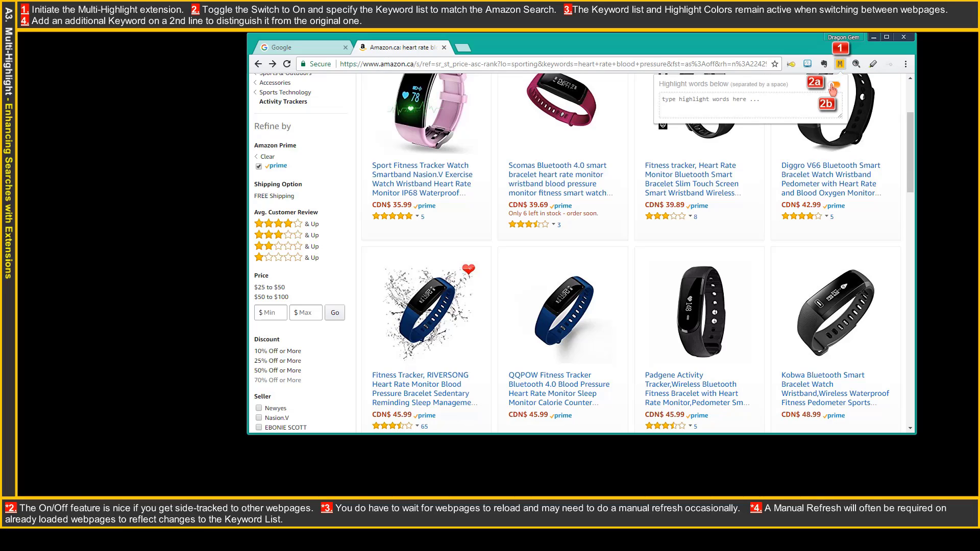
click(833, 85)
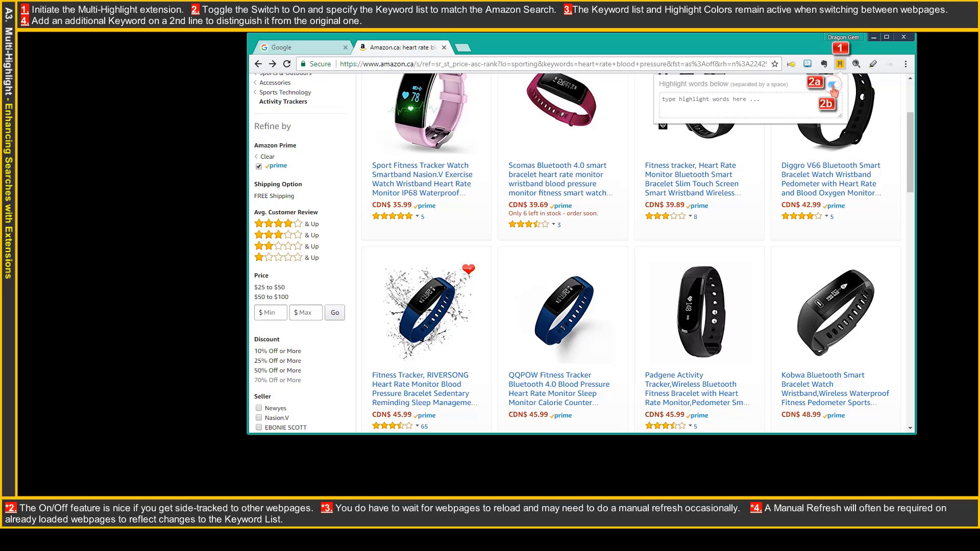
click(785, 94)
text(heart rate blood pressure)
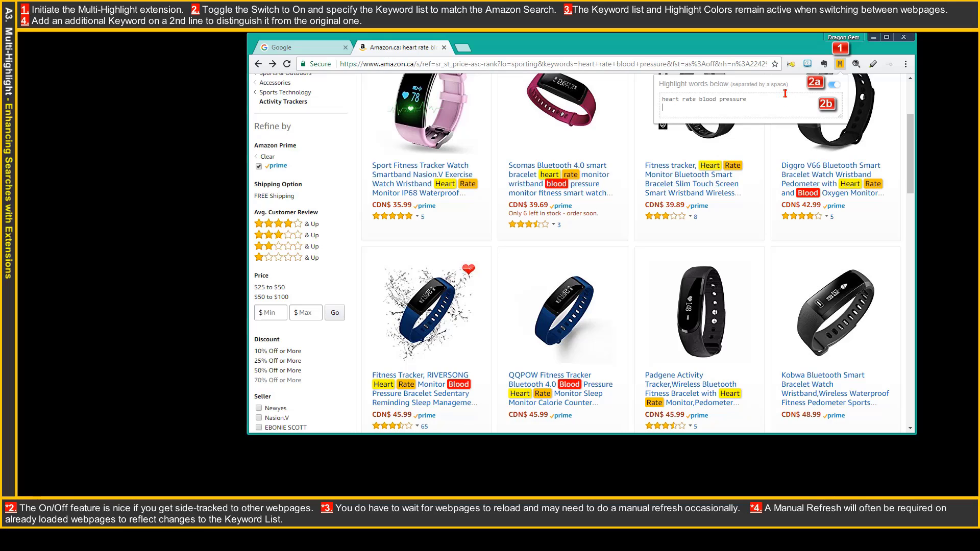
Step: View the Scomas bracelet's product page with Multi-highlight switched on and return to the search results
click(583, 122)
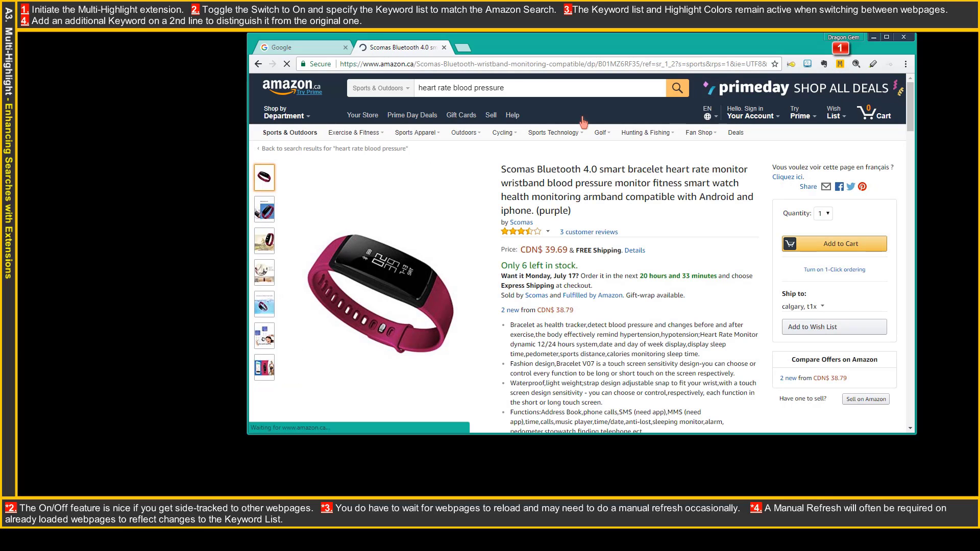
click(258, 64)
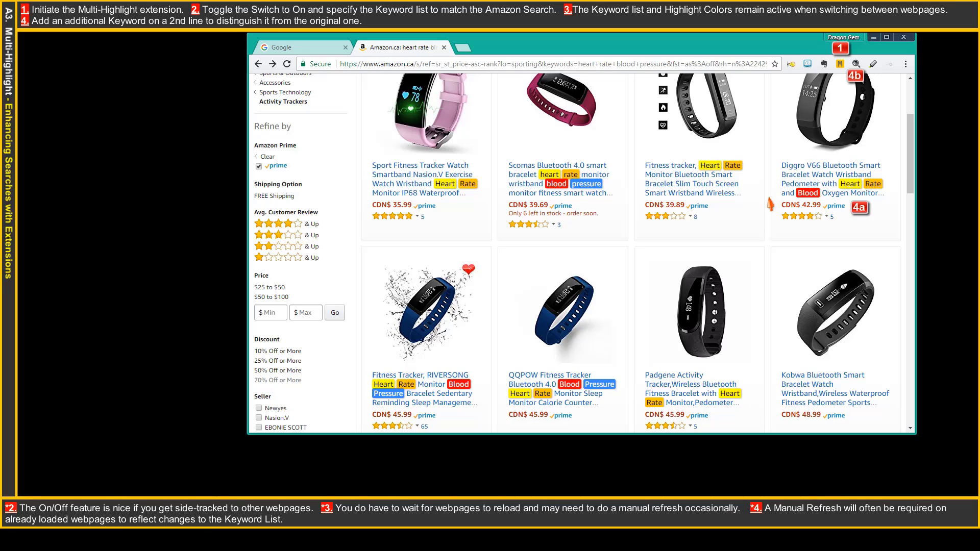
Step: Add the keyword "oxygen" on a second line of the Multi-highlight word list
click(839, 64)
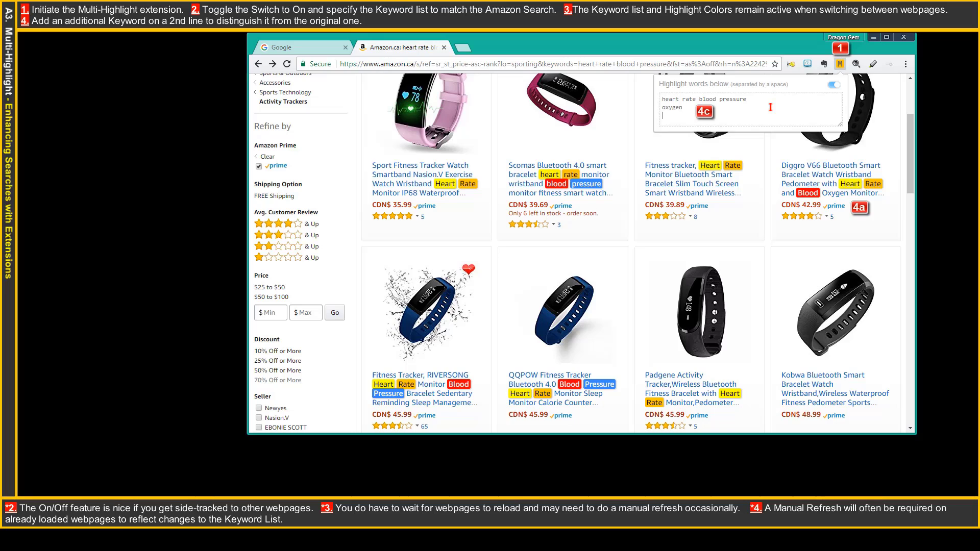
click(769, 219)
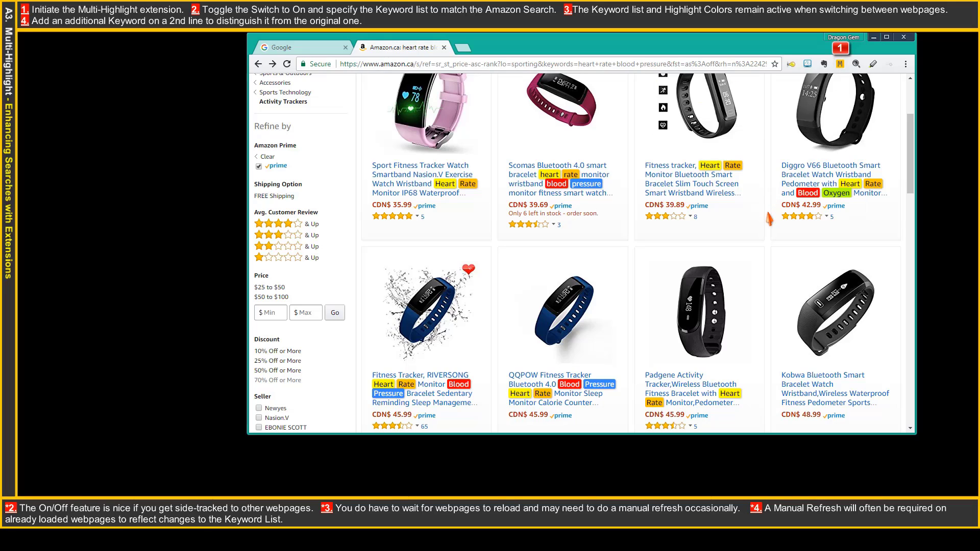
Step: Open the Scomas bracelet and the Diggro V66 watch from the search results in background tabs
ctrl+click(583, 133)
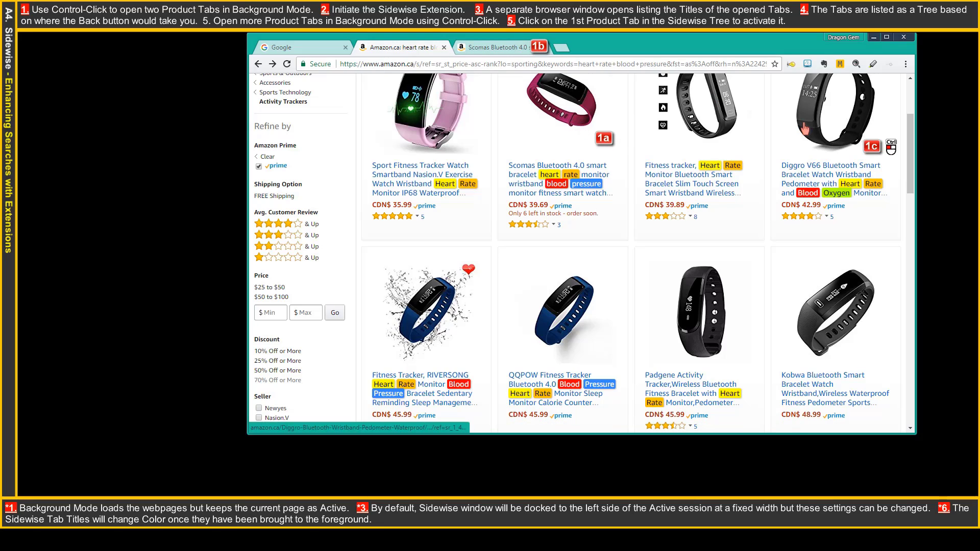
ctrl+click(805, 129)
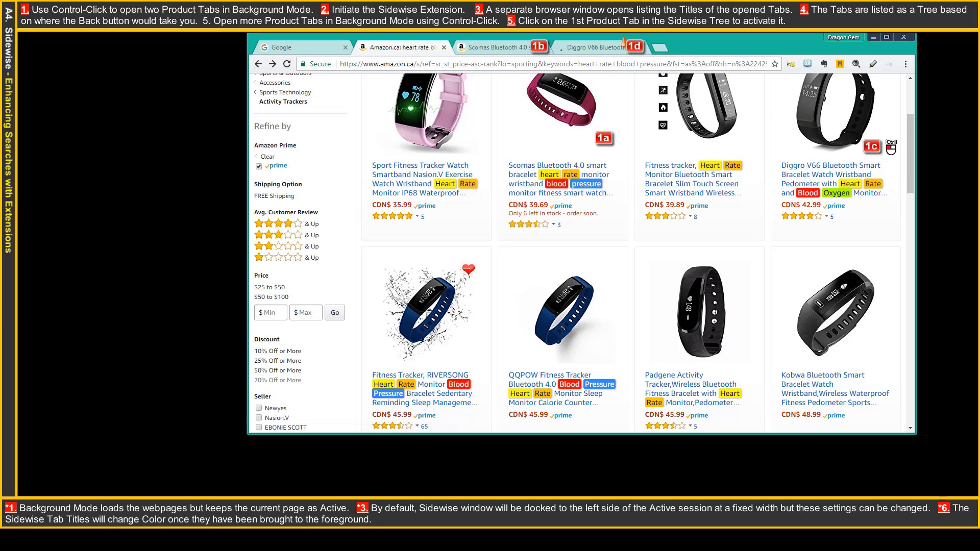
Step: Open the Sidewise tab tree window and select the Amazon.ca search page in it
right_click(790, 64)
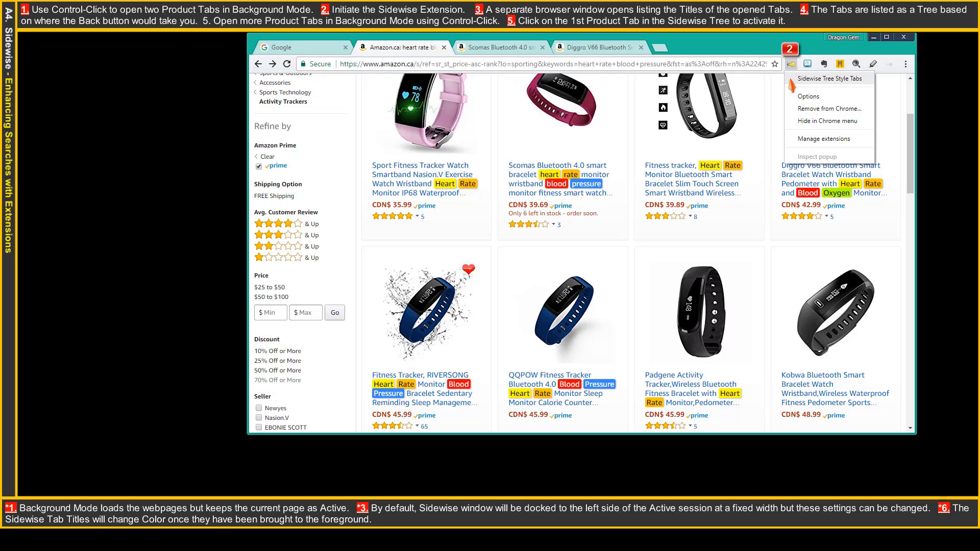
click(790, 65)
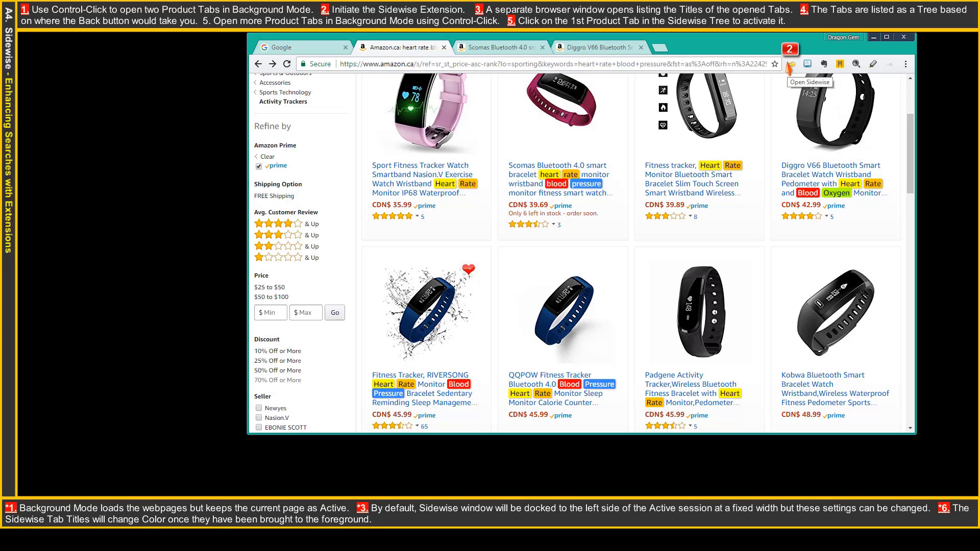
click(790, 65)
click(128, 41)
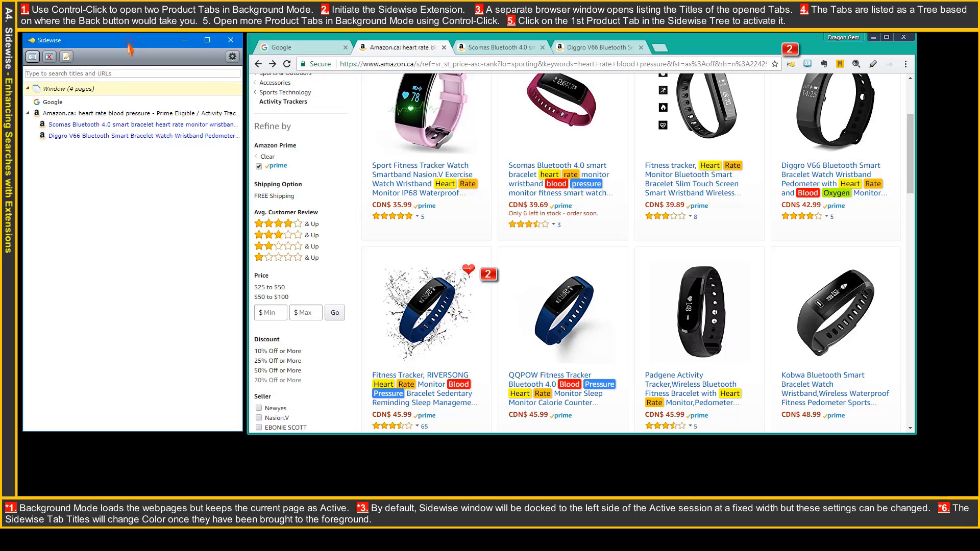
click(34, 118)
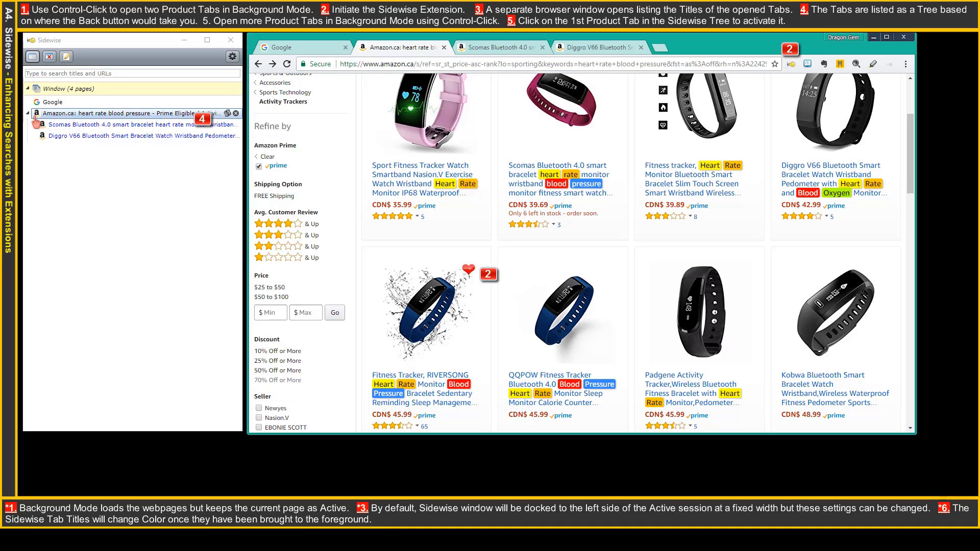
click(31, 129)
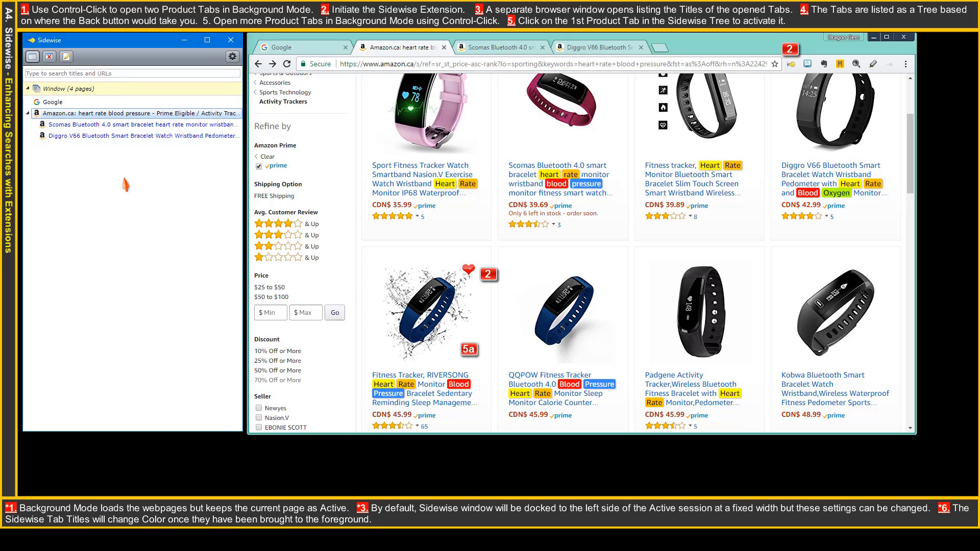
Step: Open the blue RIVERSONG and QQPOW fitness trackers in background tabs and activate the Scomas product page from the Sidewise tree
click(358, 291)
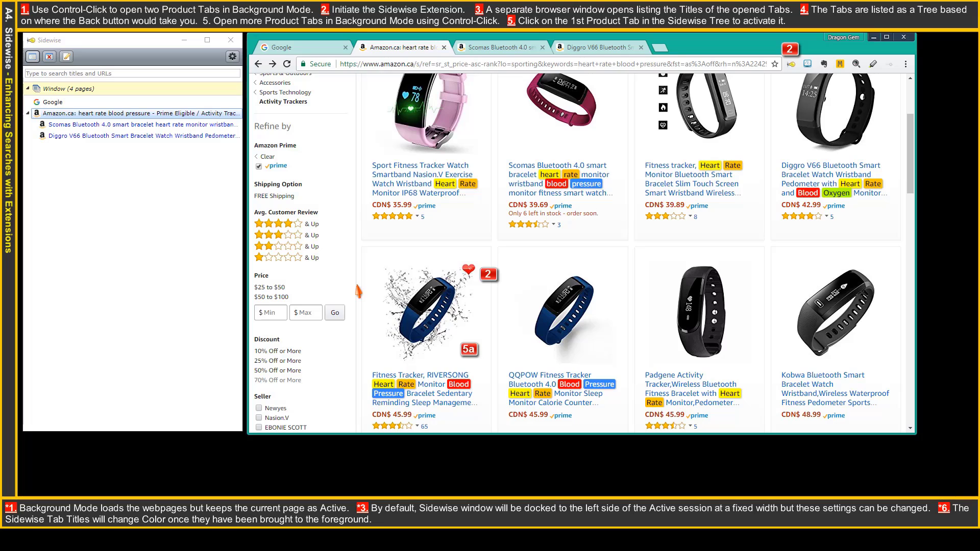
ctrl+click(426, 304)
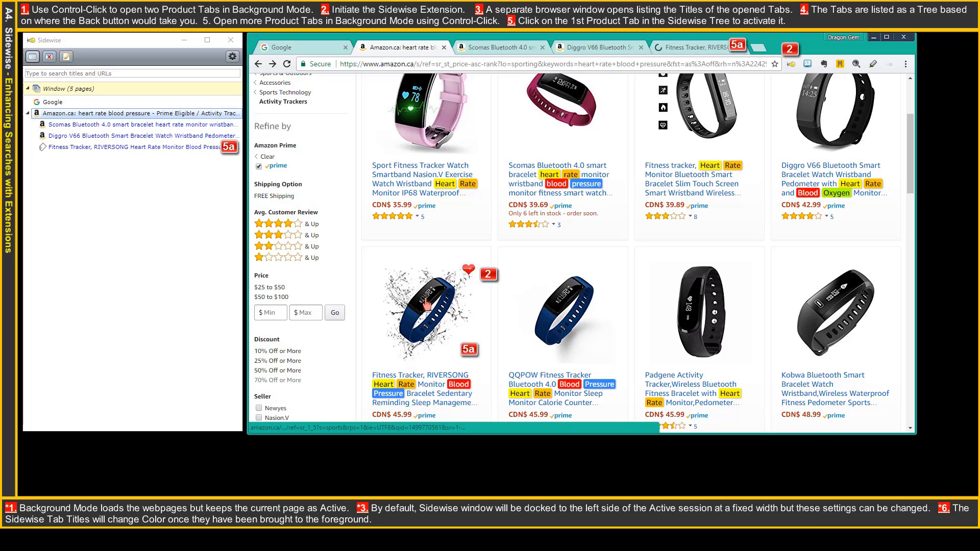
ctrl+click(556, 312)
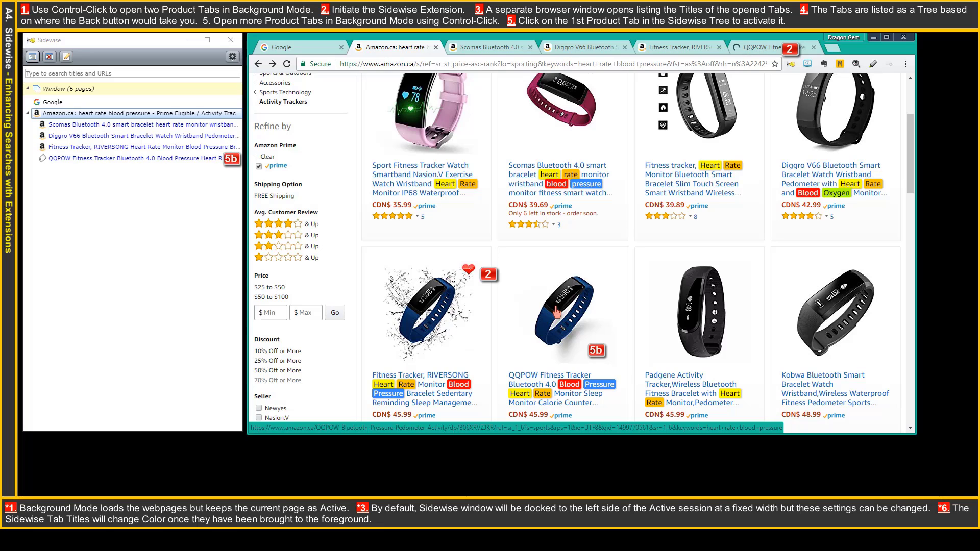
click(61, 126)
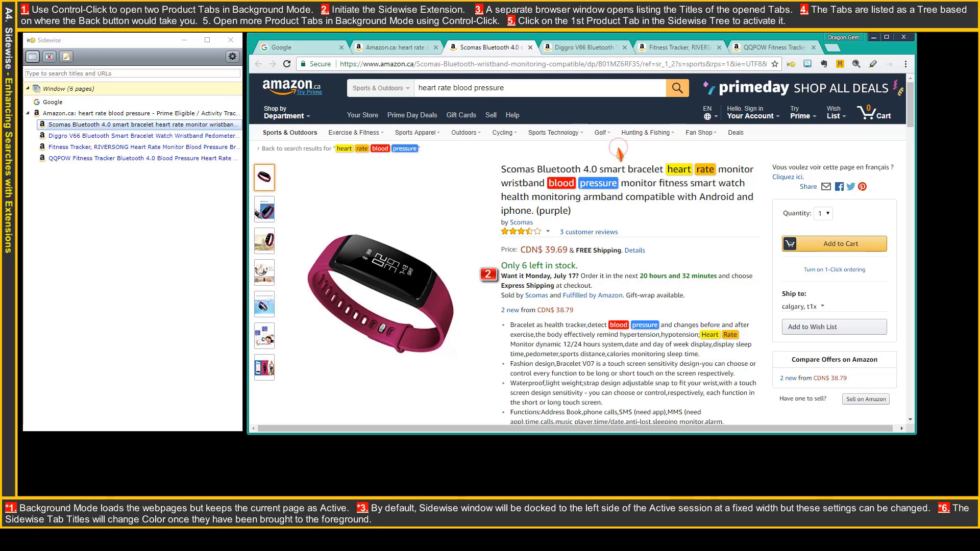
Step: Add the keyword "app" on a third line of the Multi-highlight word list
click(839, 65)
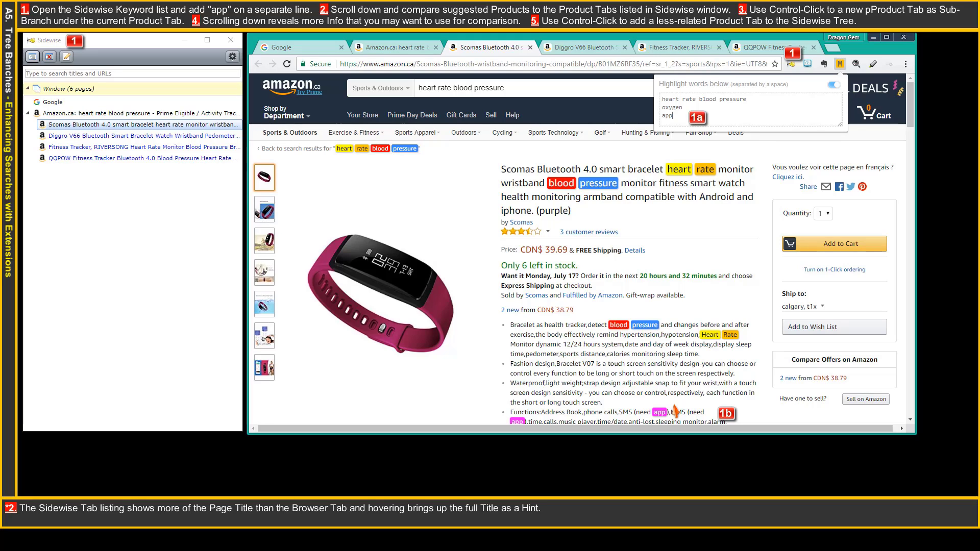
click(674, 411)
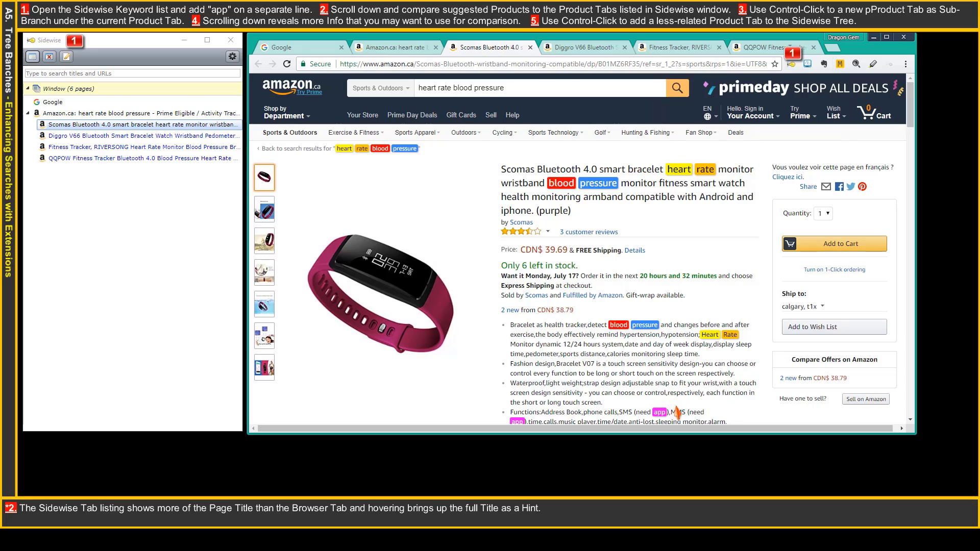
Step: Compare the also-viewed products with the Sidewise tabs and open the NEWYES NBS04 watch in a background tab under the Scomas page
click(911, 362)
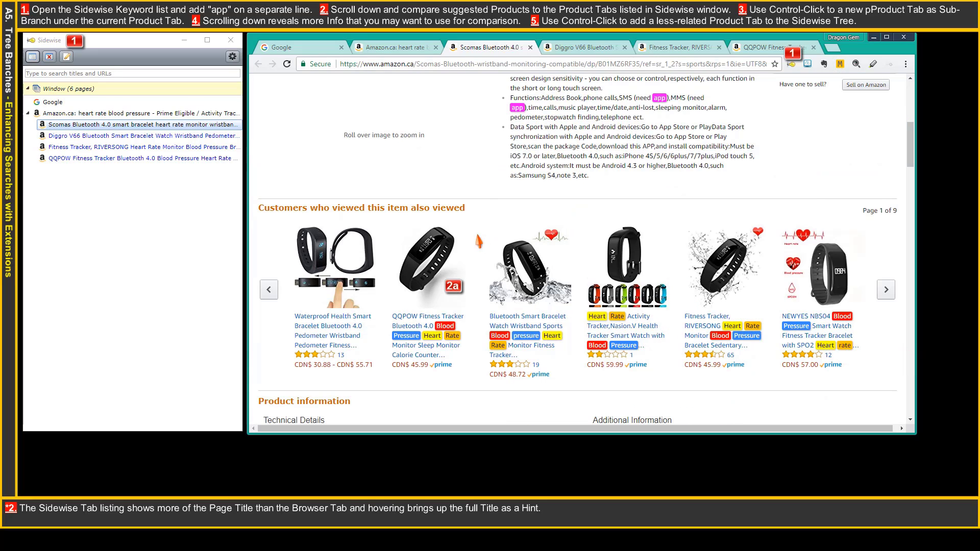
click(31, 163)
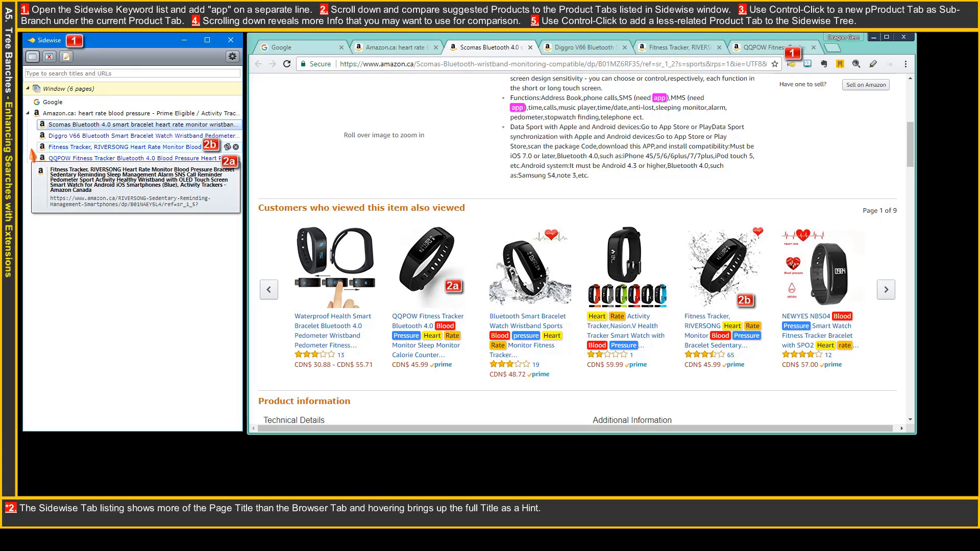
ctrl+click(820, 263)
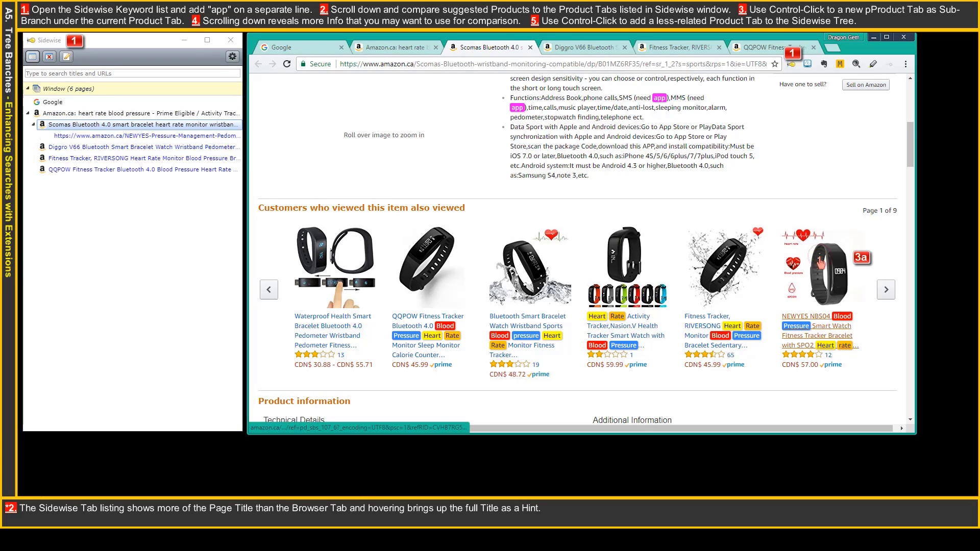
click(41, 139)
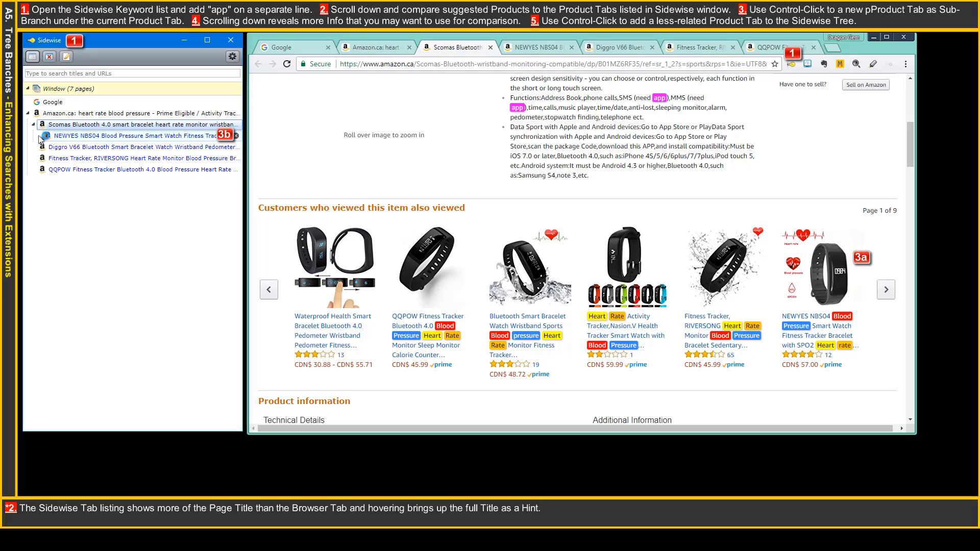
Step: Check the Scomas product information and description, and open the sponsored Diggro S2 bracelet in a background tab
click(909, 326)
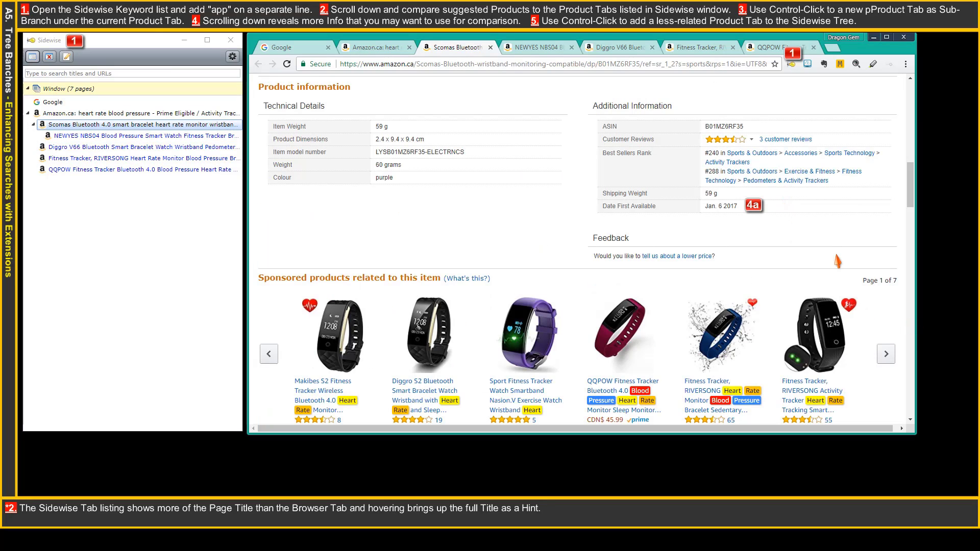
click(911, 335)
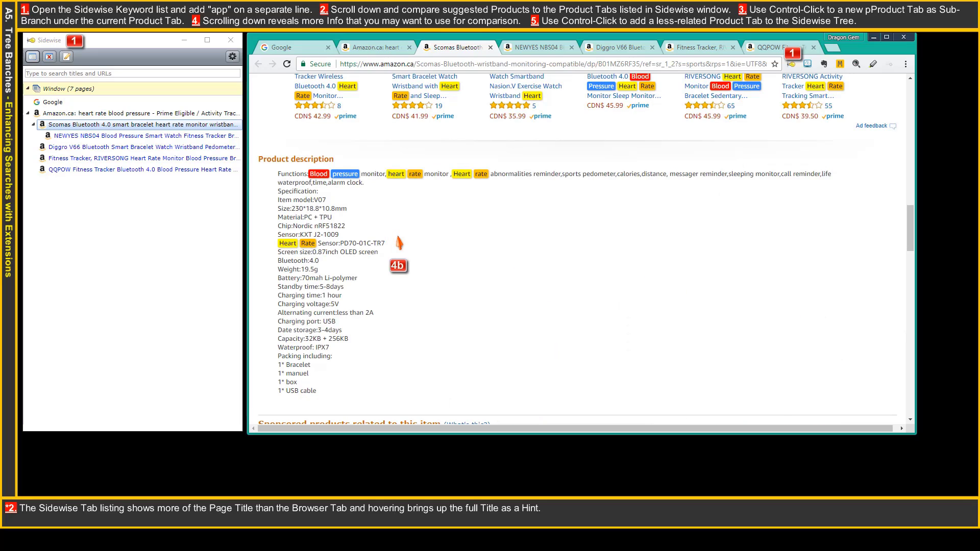
click(911, 368)
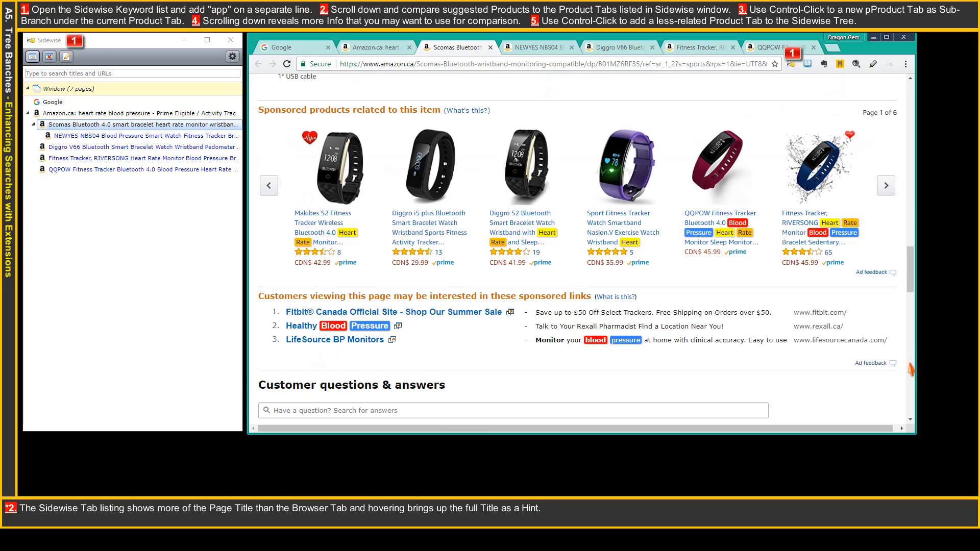
ctrl+click(526, 161)
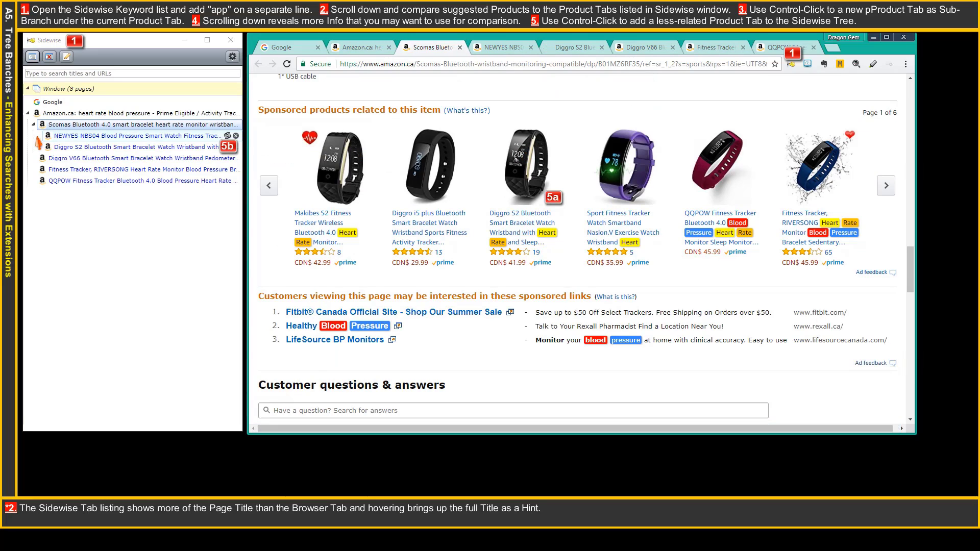
click(39, 142)
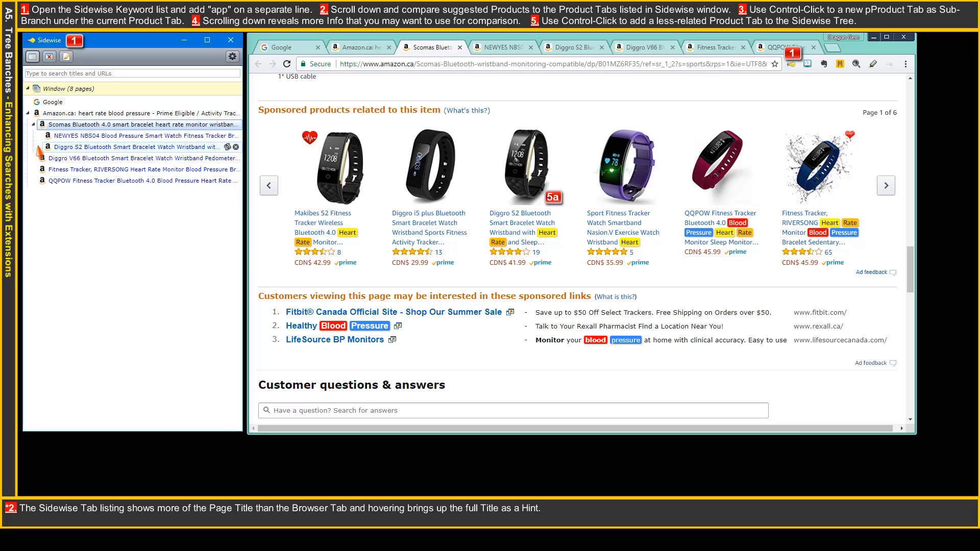
Step: Read the Scomas customer questions and reviews, and collapse the Scomas branch in the Sidewise tree
click(909, 338)
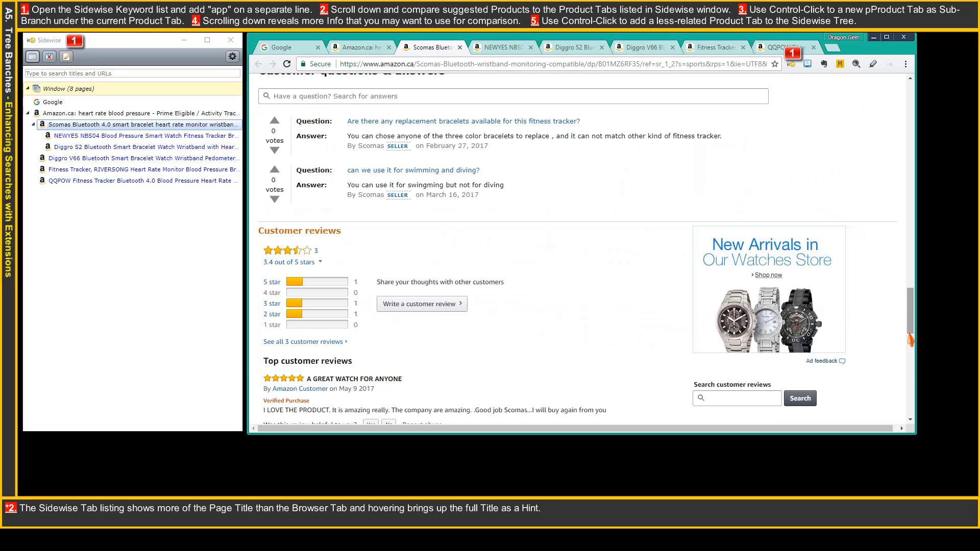
click(909, 378)
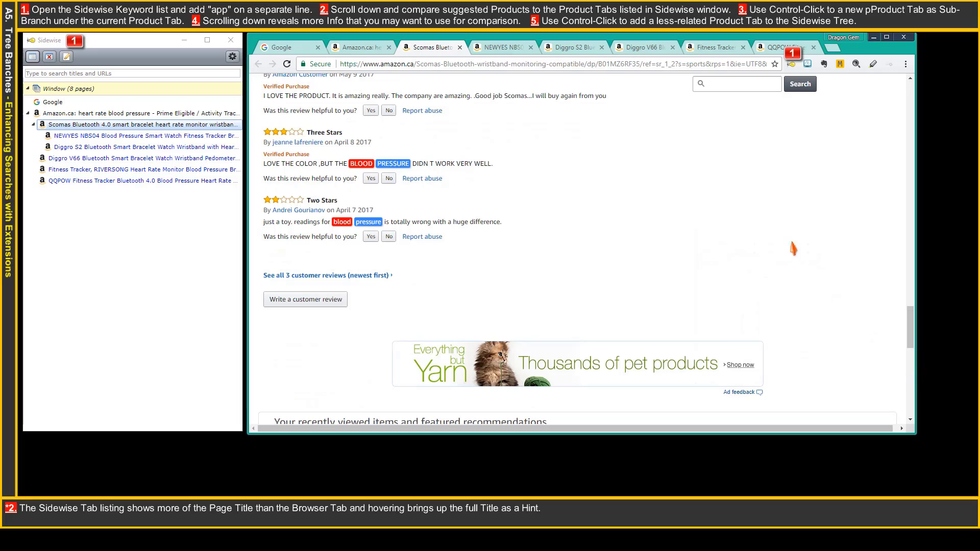
click(731, 176)
key(Home)
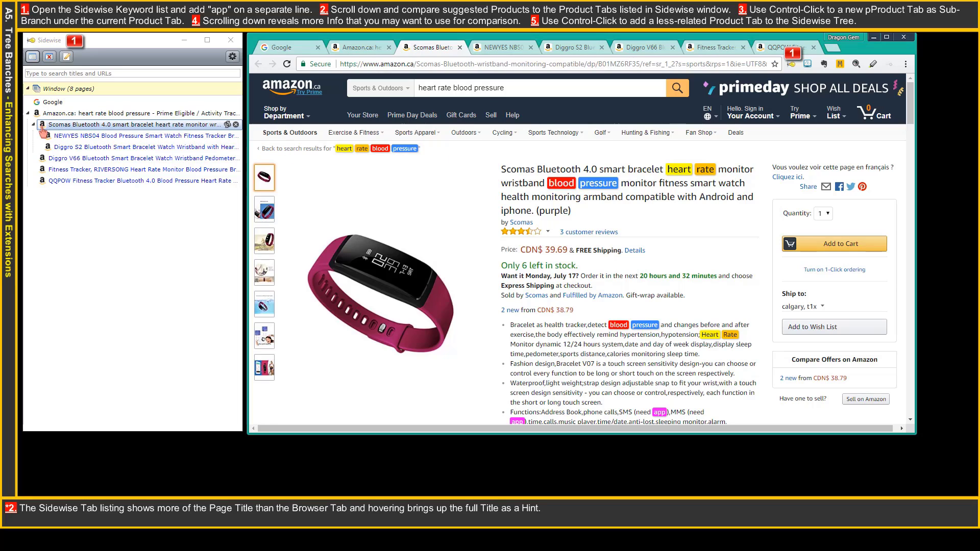
click(39, 140)
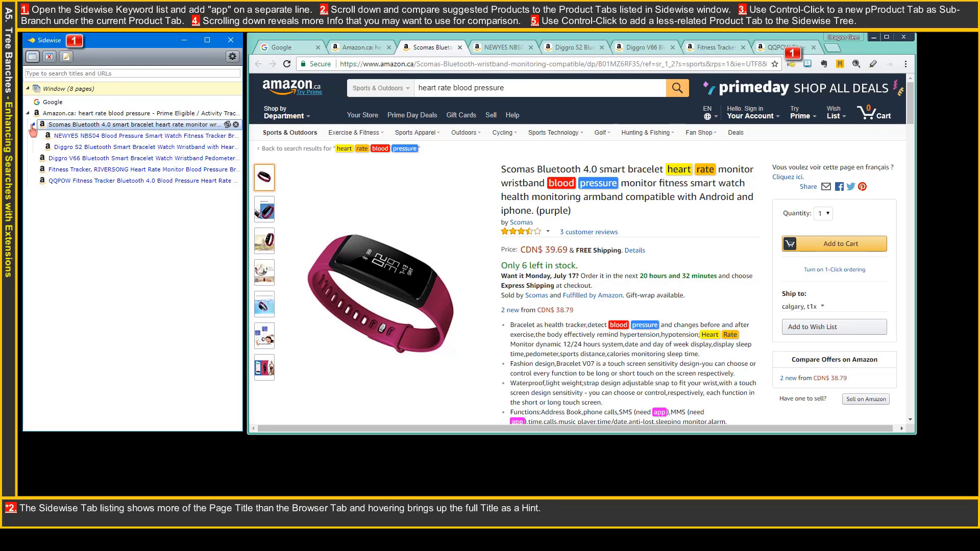
click(33, 125)
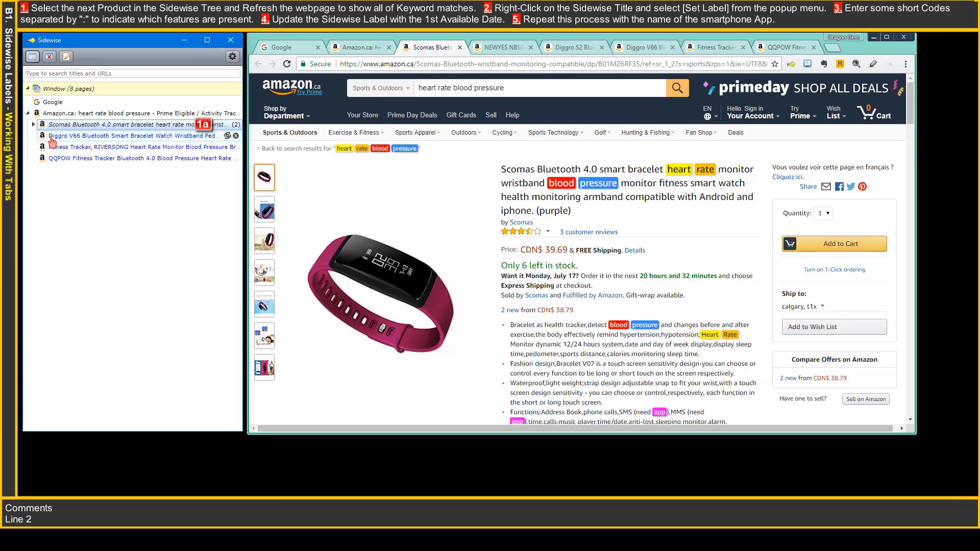
Step: Activate and reload the Diggro V66 page from the Sidewise tree, and set its tab label to "$43:HR:BP?:O2"
click(52, 137)
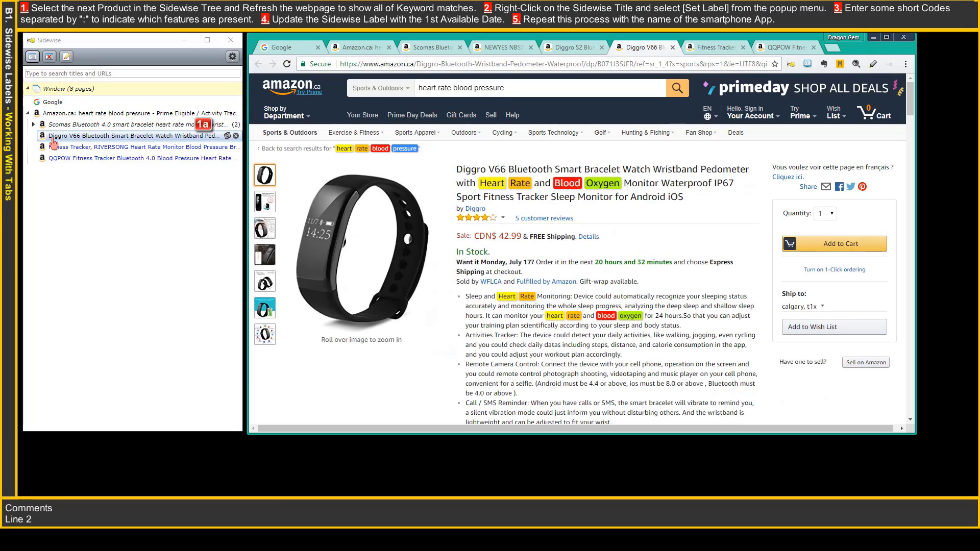
click(287, 66)
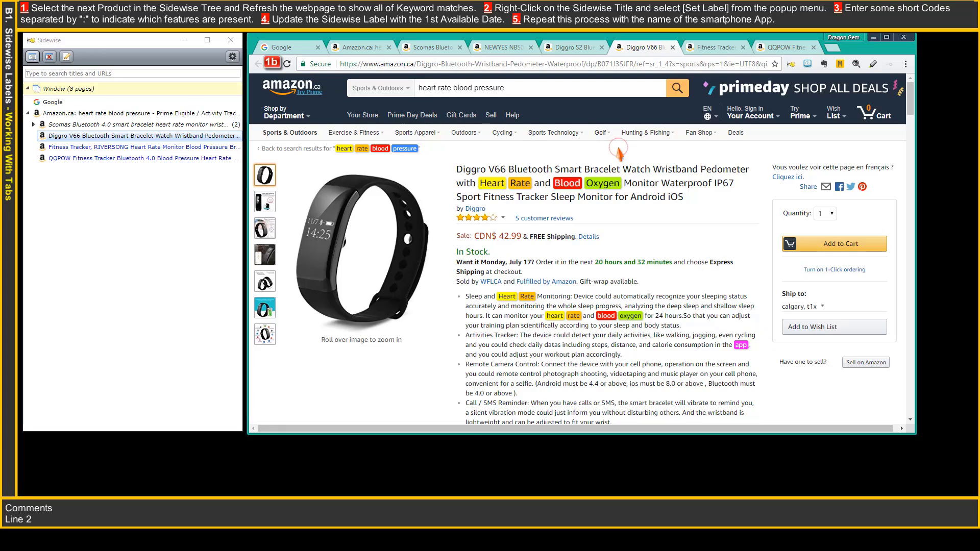
right_click(62, 141)
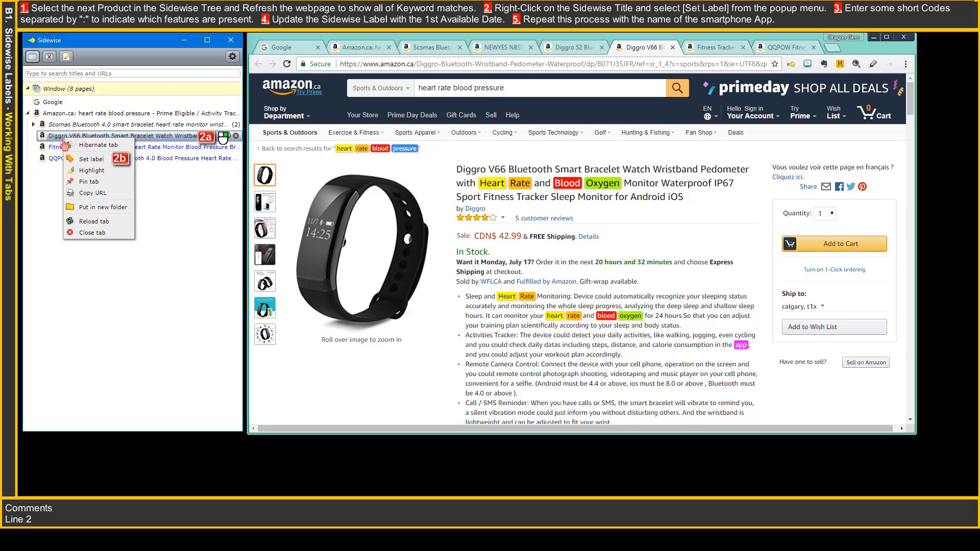
click(75, 159)
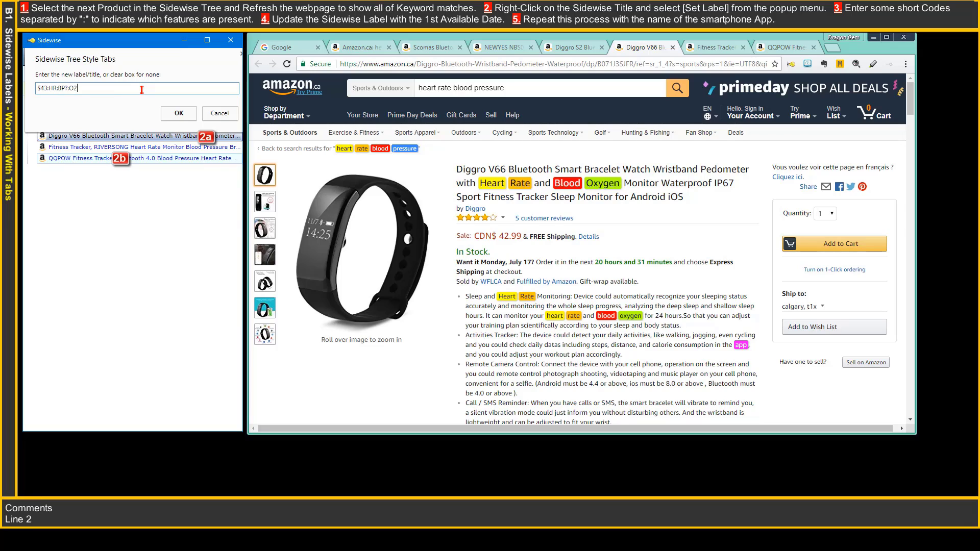
text($43:HR:BP?:O2)
click(175, 113)
click(42, 137)
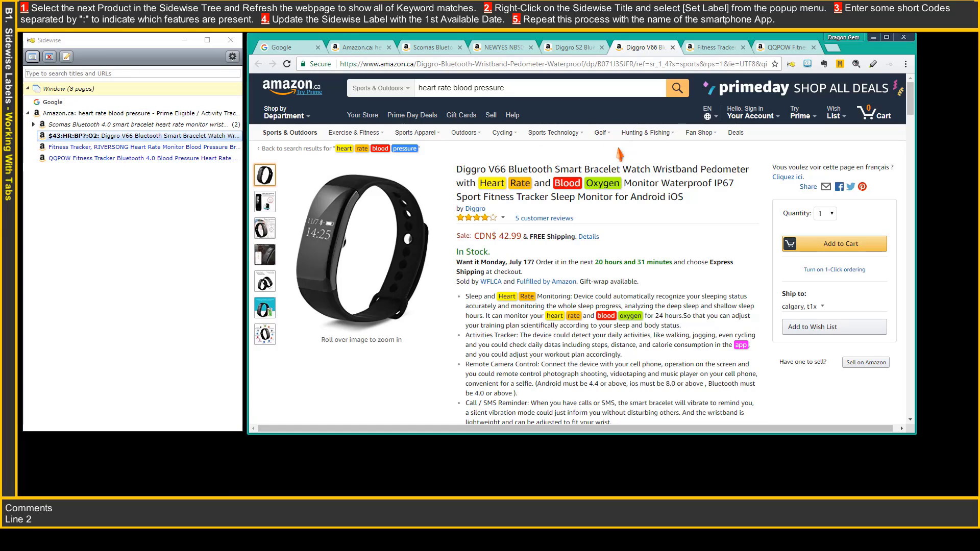
Step: Find the Diggro V66's first available date and extend its Sidewise label to "$43:HR:BP?:O2:2017-05"
click(908, 359)
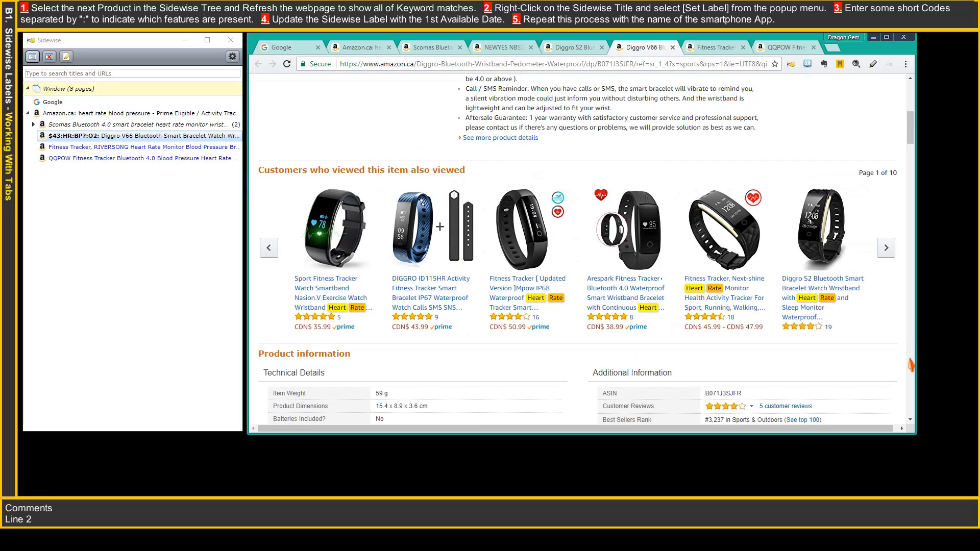
click(909, 363)
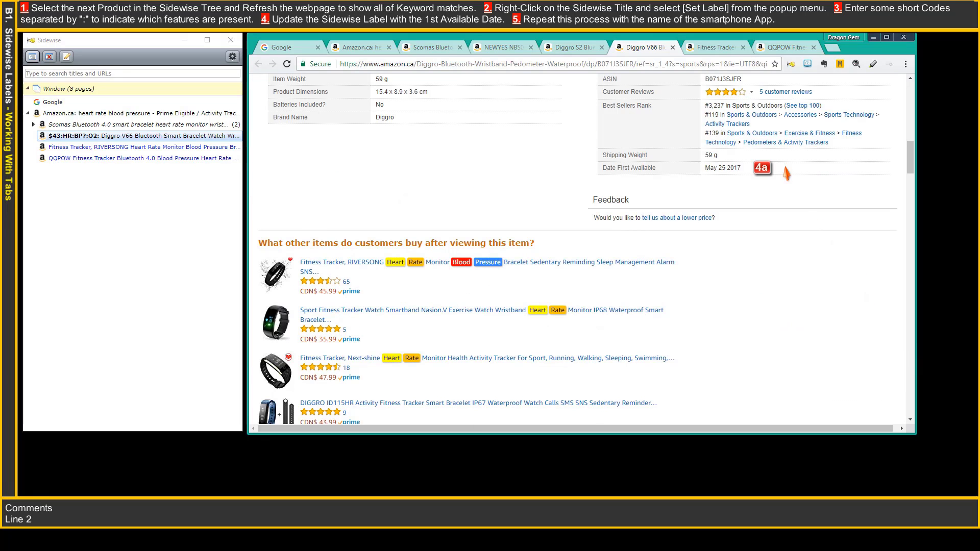
right_click(106, 143)
click(131, 163)
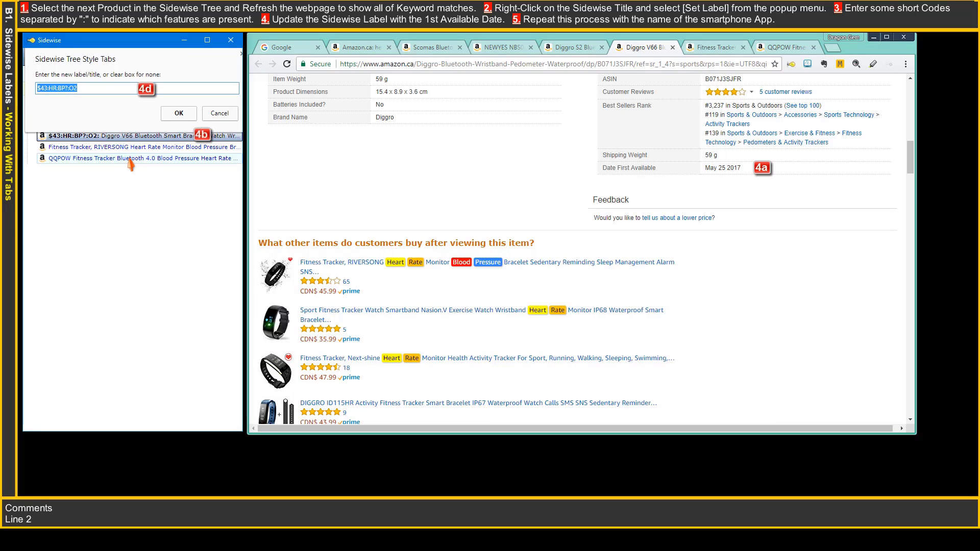
click(157, 89)
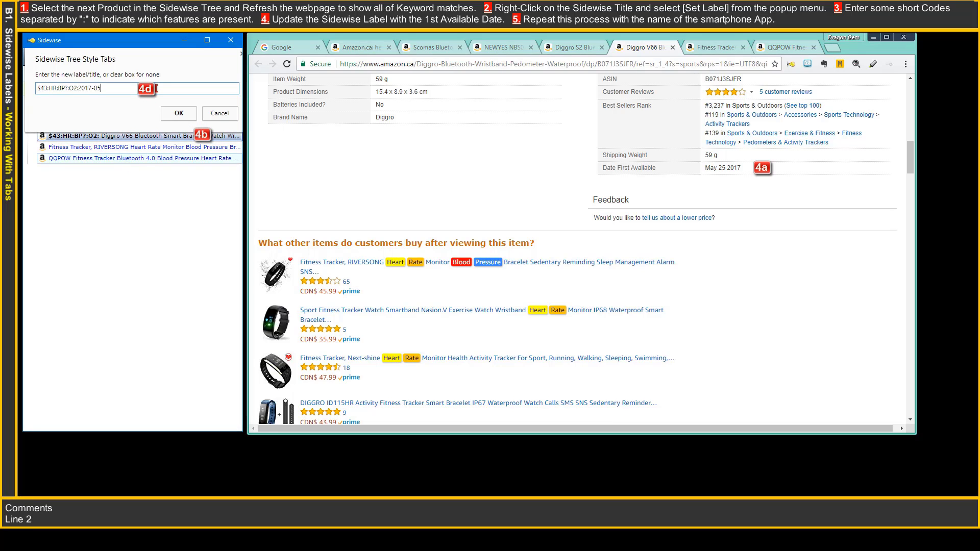
click(176, 113)
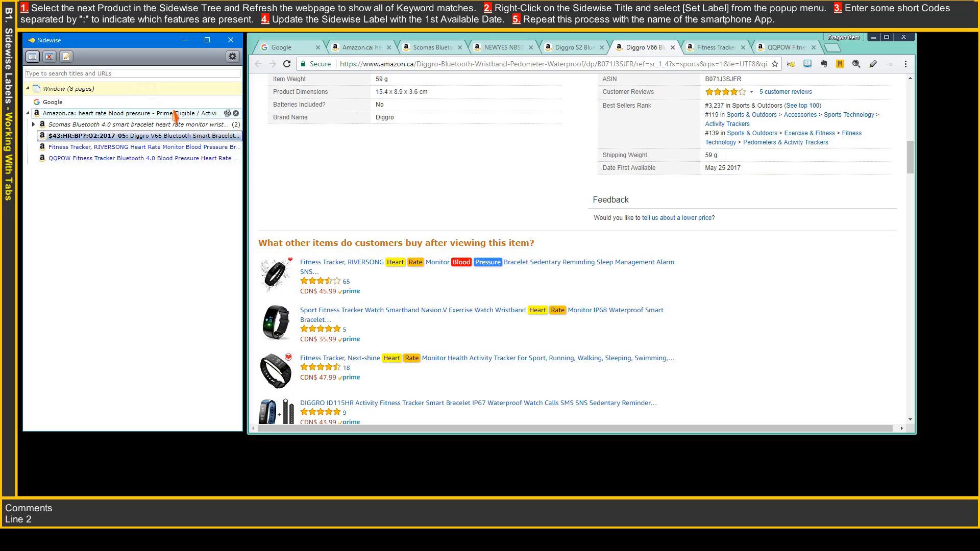
click(758, 402)
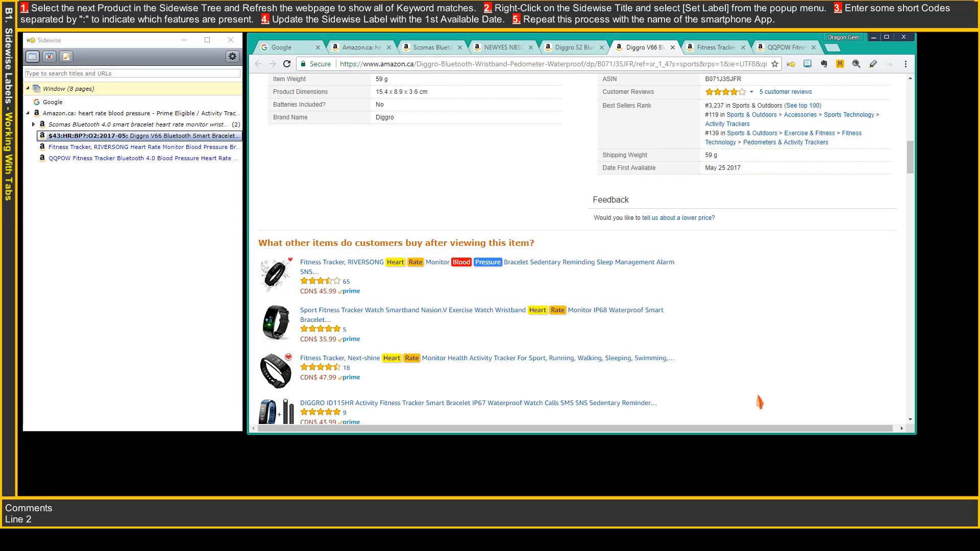
Step: Find the smartphone app name in the Diggro V66 product description and extend its Sidewise label to "$43:HR:BP?:O2:2017-05:FitCloud"
click(909, 364)
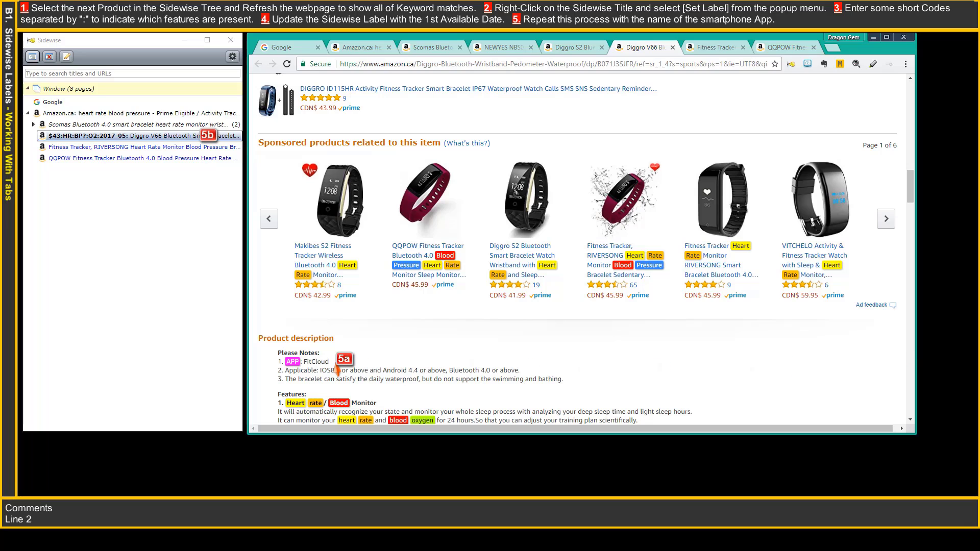
right_click(87, 143)
click(111, 168)
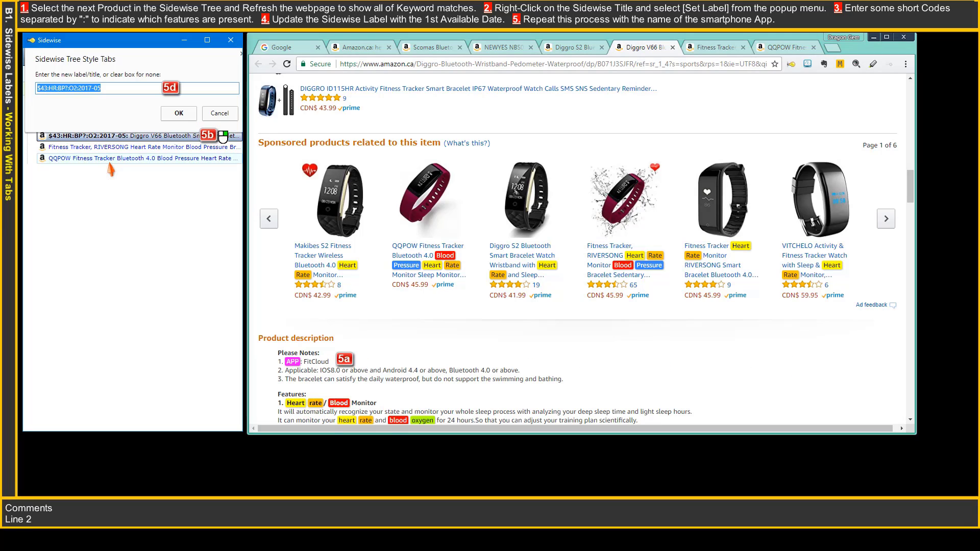
click(154, 88)
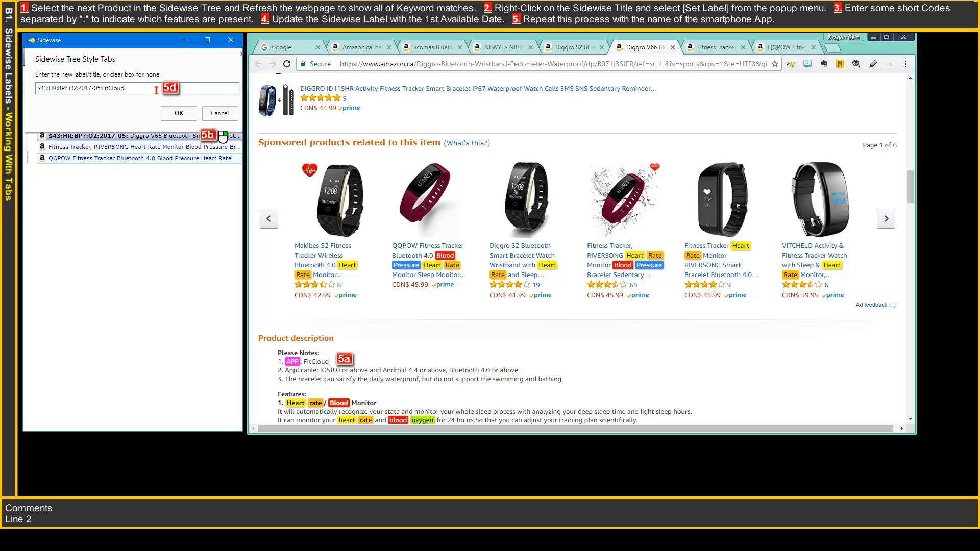
click(171, 115)
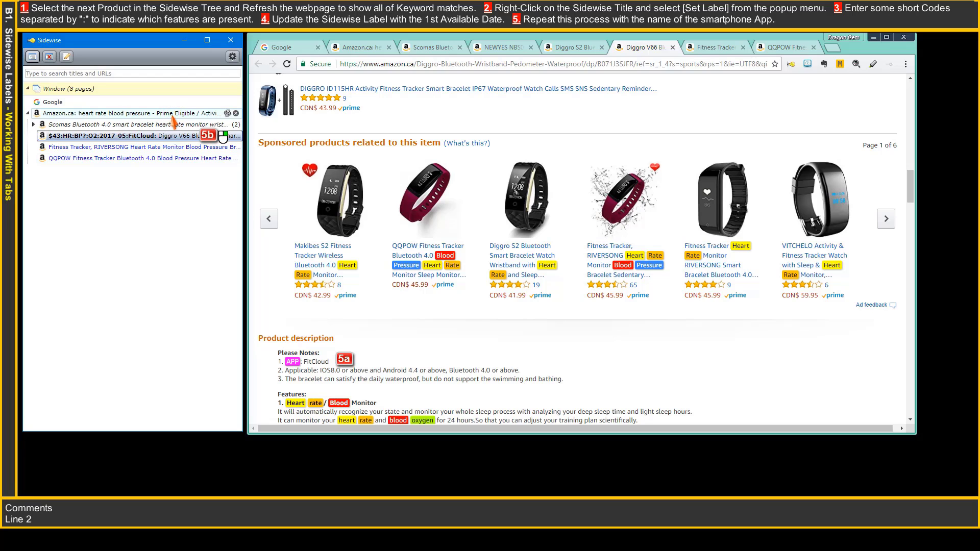
Step: Activate the RIVERSONG fitness tracker page from the Sidewise tree and reload it to refresh the keyword highlights
click(84, 146)
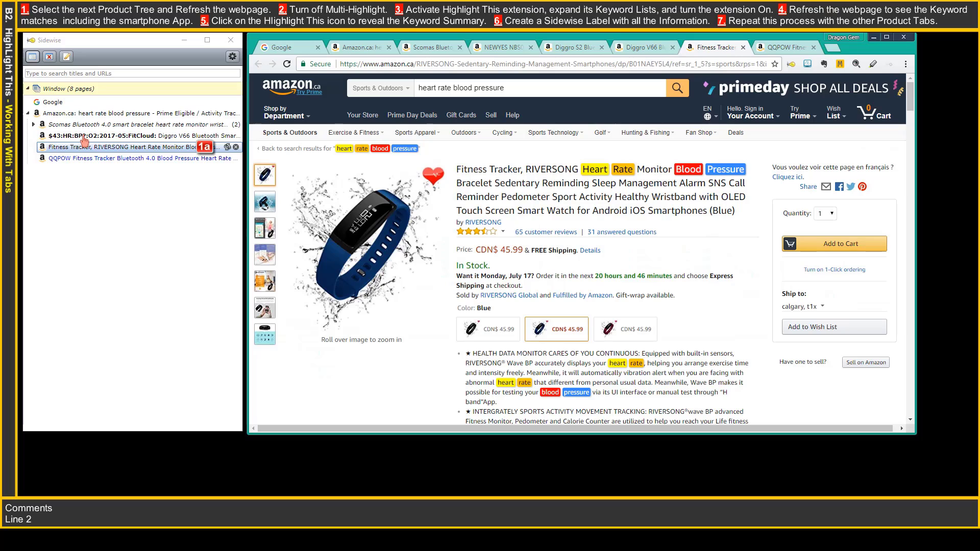
click(287, 64)
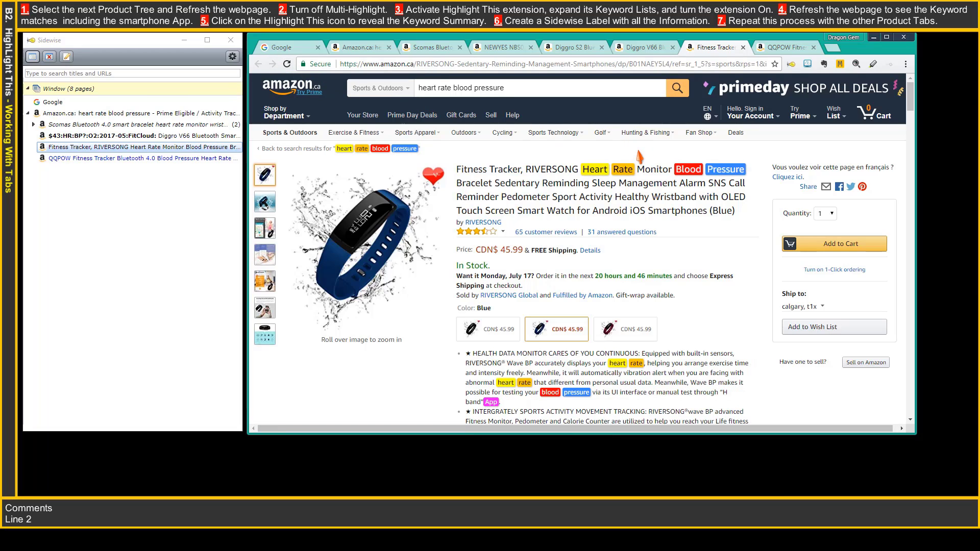
scroll(640, 157, down, 2)
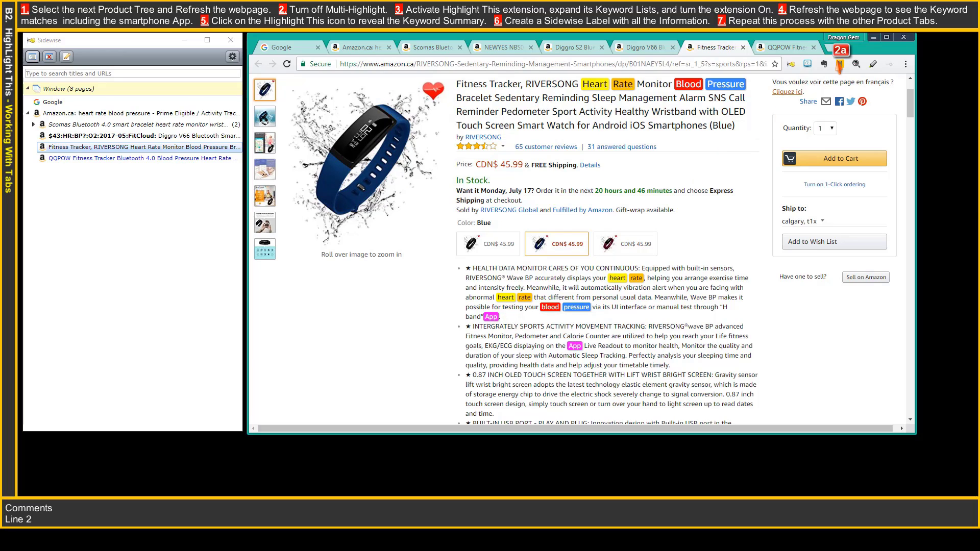
Step: Turn off the Multi-Highlight extension's keyword highlighting on the RIVERSONG fitness tracker page
click(840, 65)
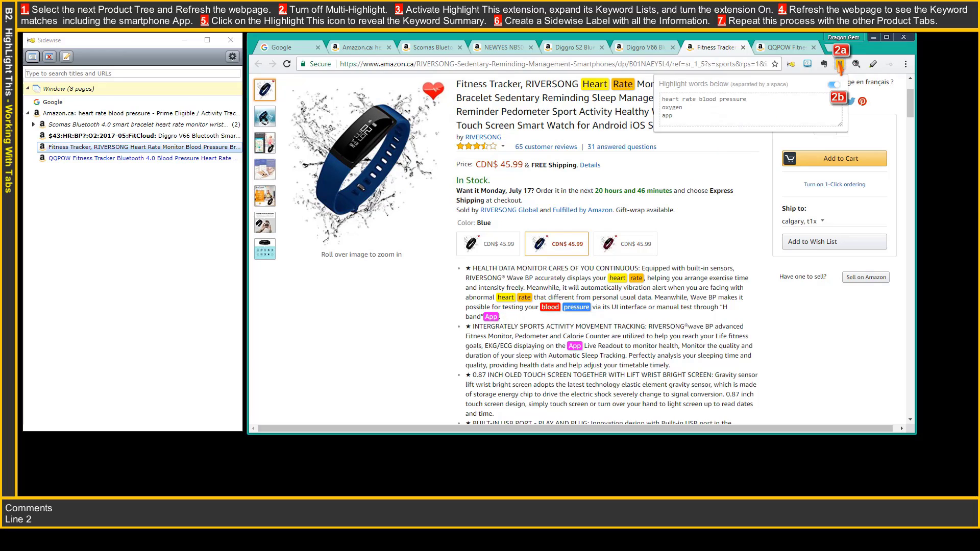
click(831, 86)
click(746, 163)
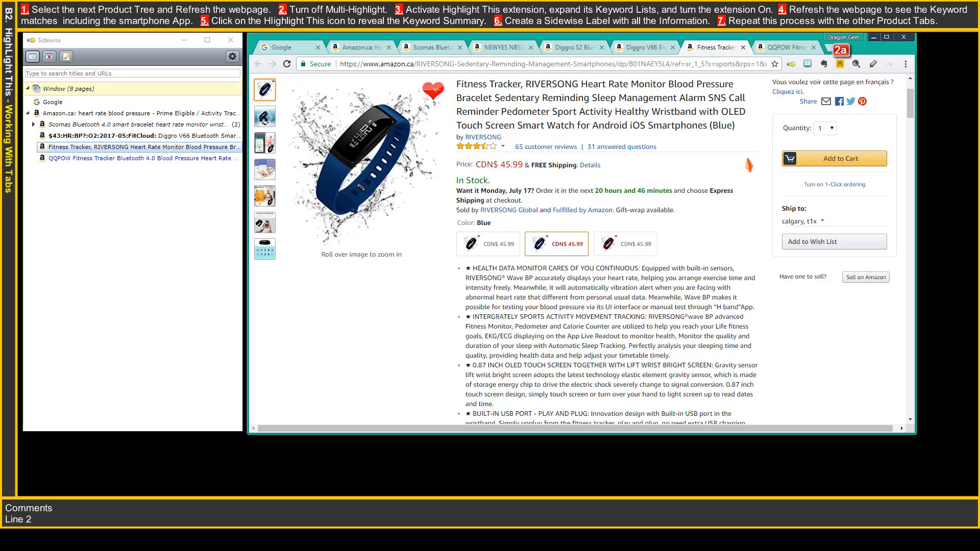
Step: Expand all Highlight This keyword lists, turn the extension on, and reload the RIVERSONG page to apply its highlights
right_click(873, 64)
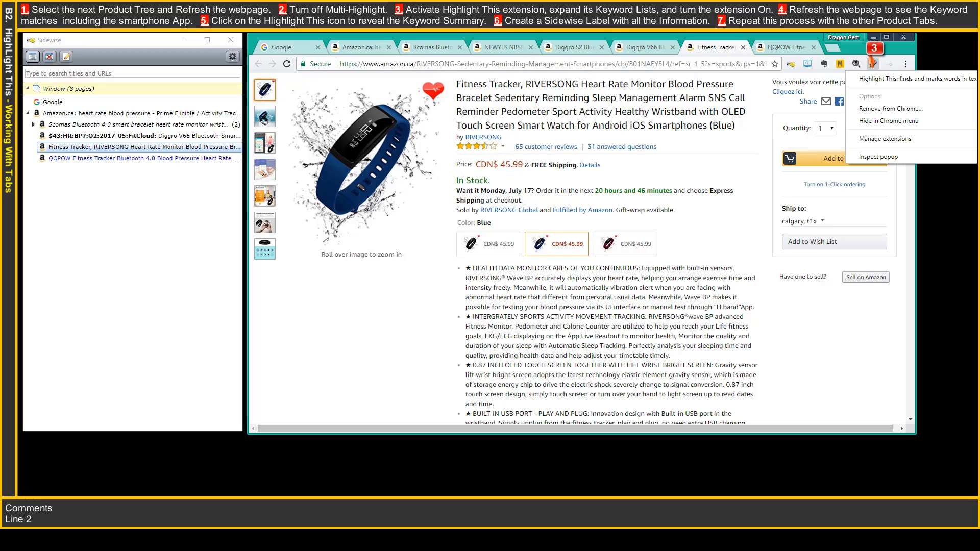
click(871, 63)
click(872, 64)
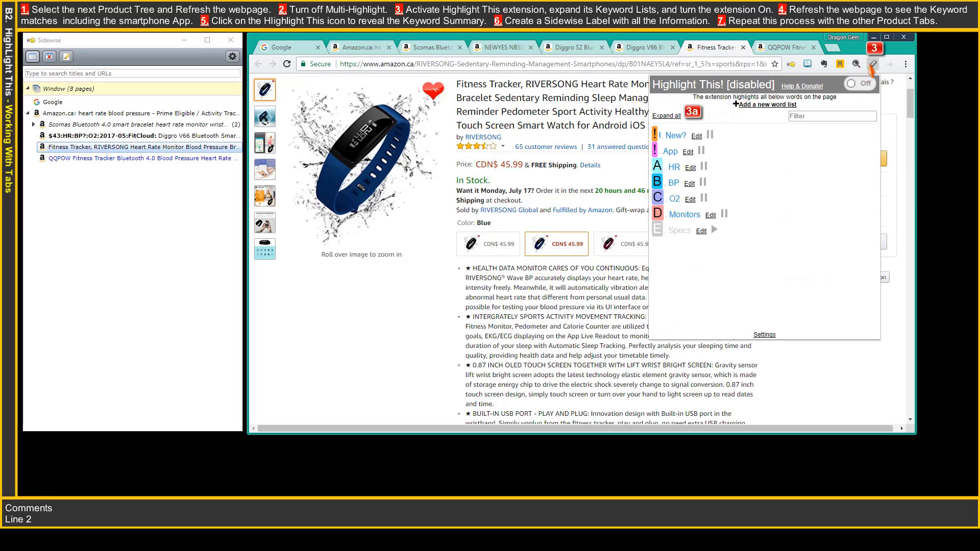
click(670, 118)
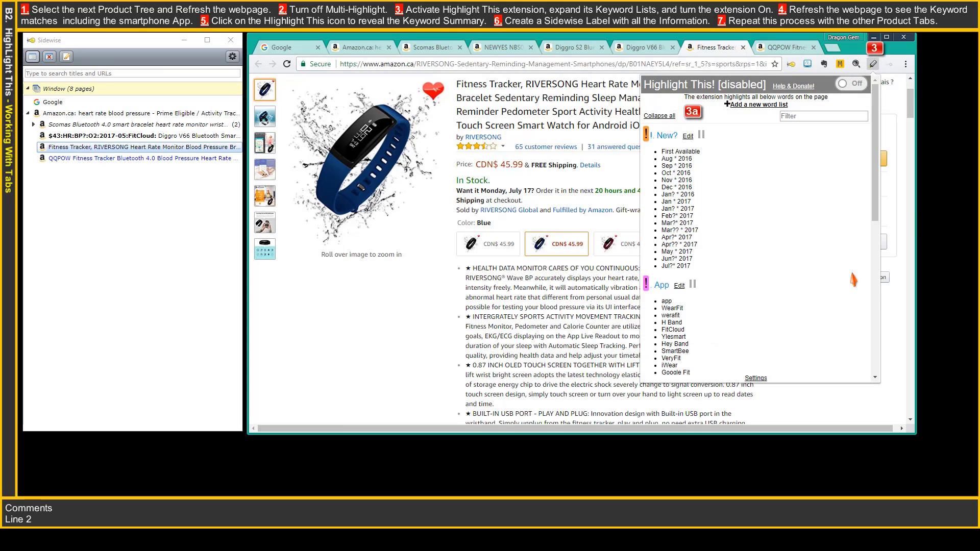
click(875, 299)
drag(875, 206, 876, 97)
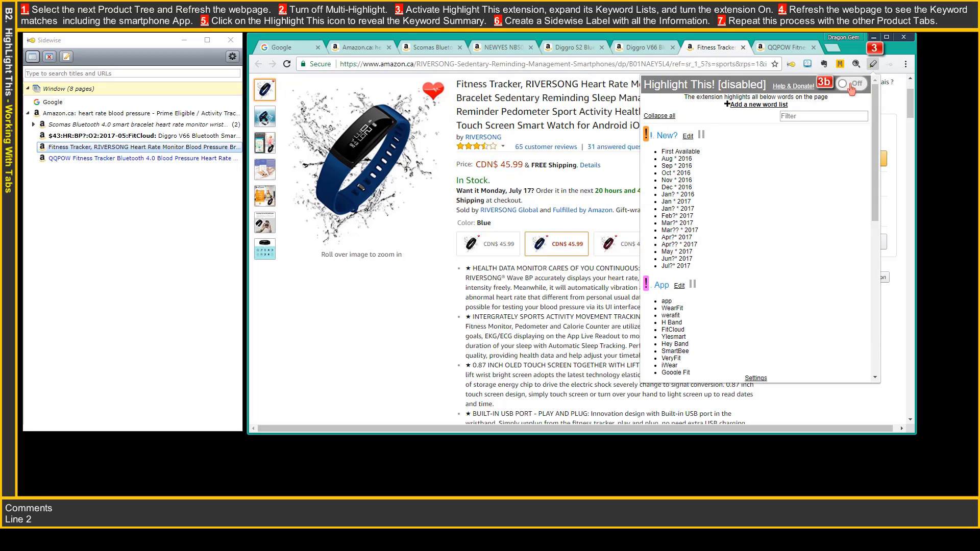
click(851, 86)
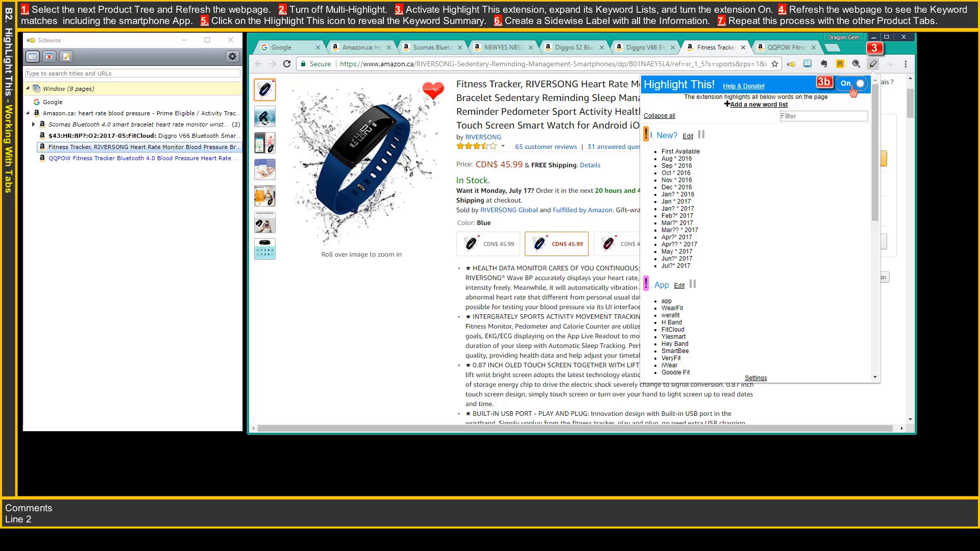
click(287, 65)
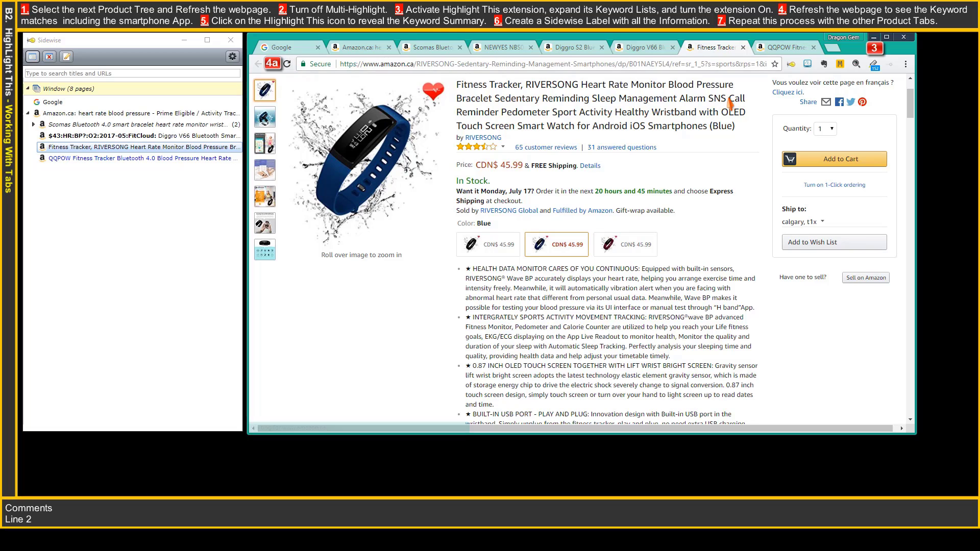
Step: Show the RIVERSONG page's Highlight This keyword summary and set its Sidewise tab label to "$46:HR:BP:2016-12:H Band"
click(873, 65)
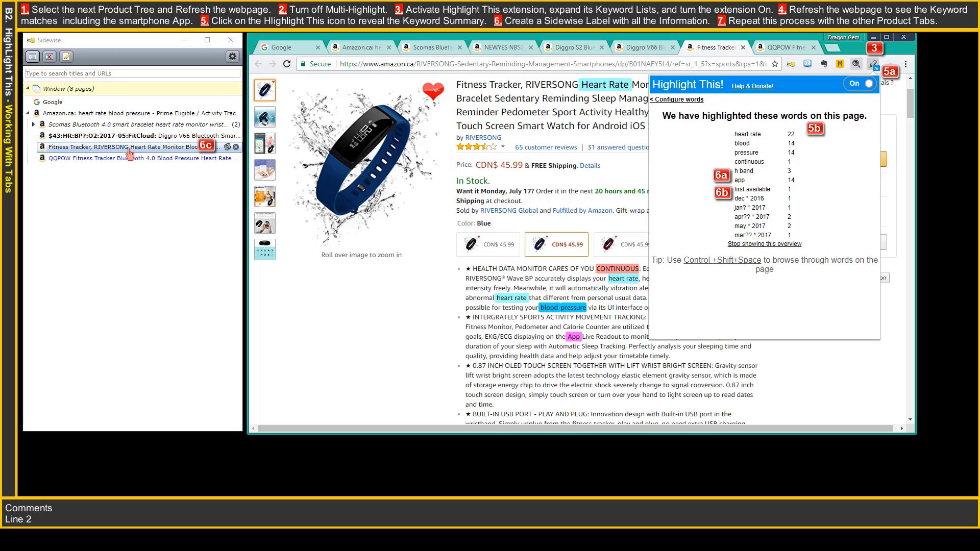
right_click(101, 149)
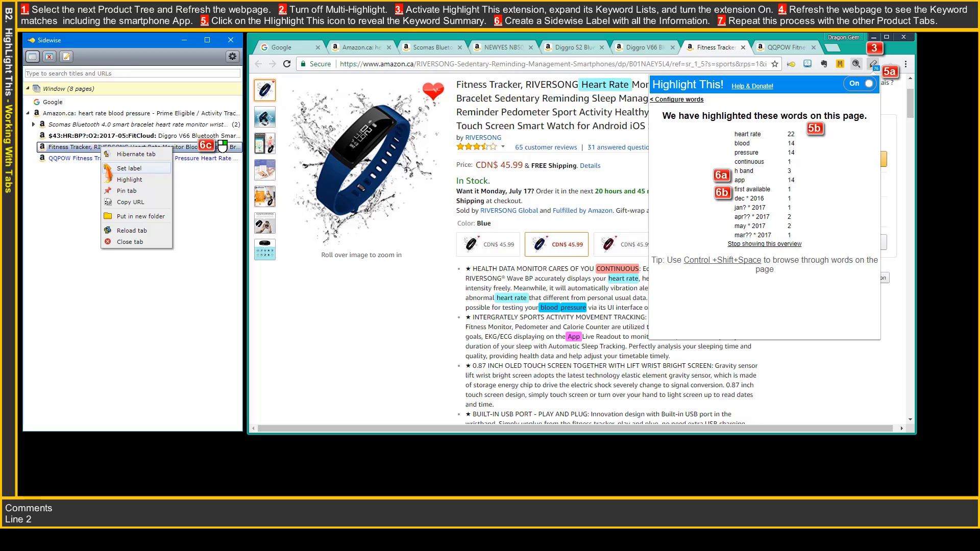
click(108, 169)
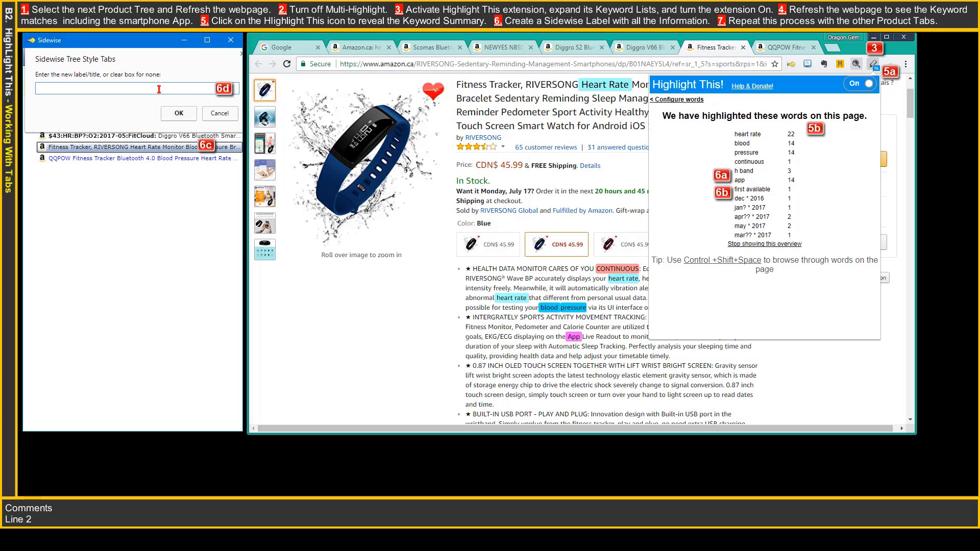
text($46:HR:BP:2016-12:H Band)
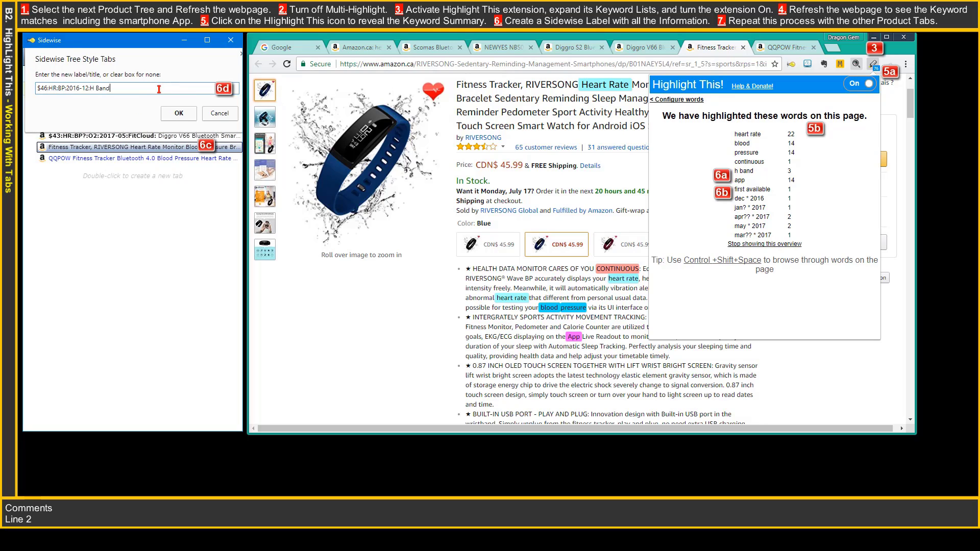
click(179, 114)
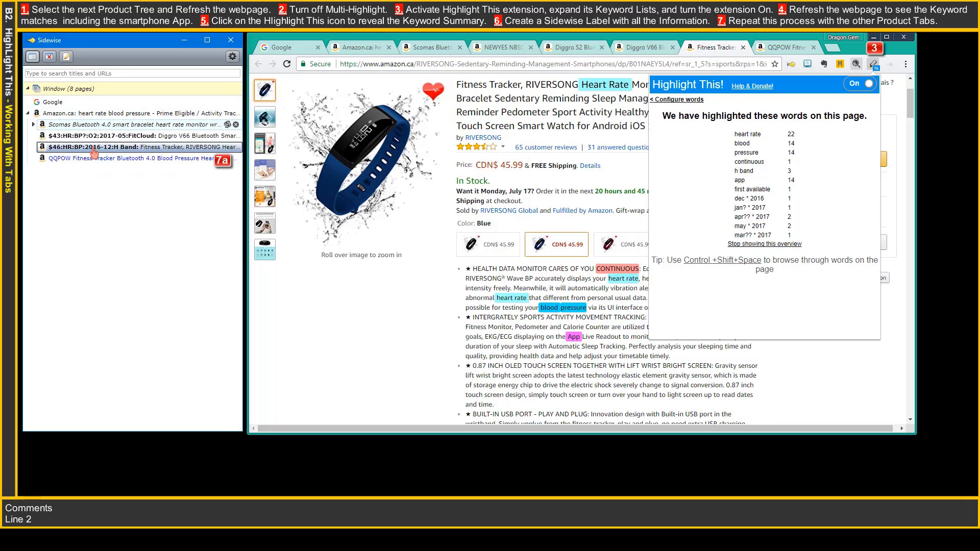
Step: Activate and reload the QQPOW tracker page, check its keyword summary, and set its Sidewise label to "$46:HR:BP:2017-03:H Band"
click(69, 160)
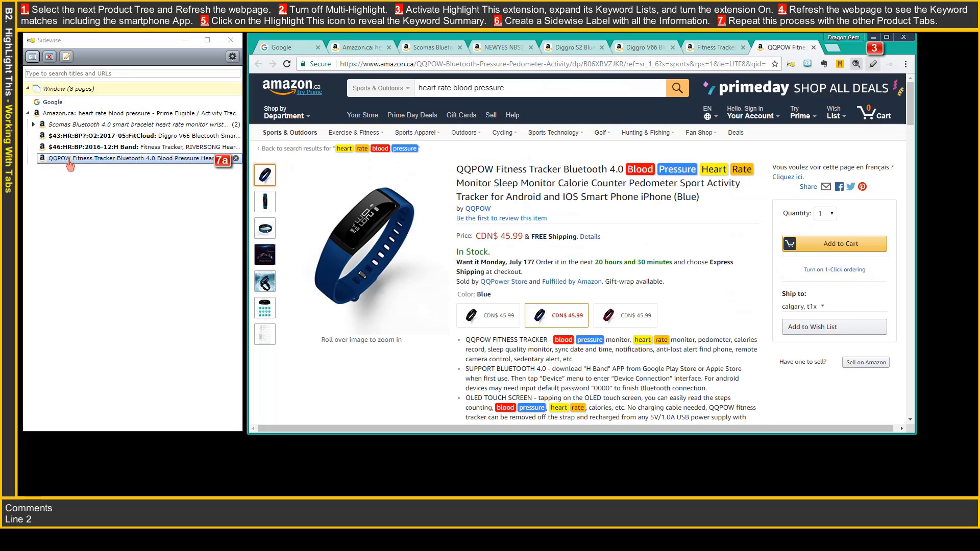
click(287, 65)
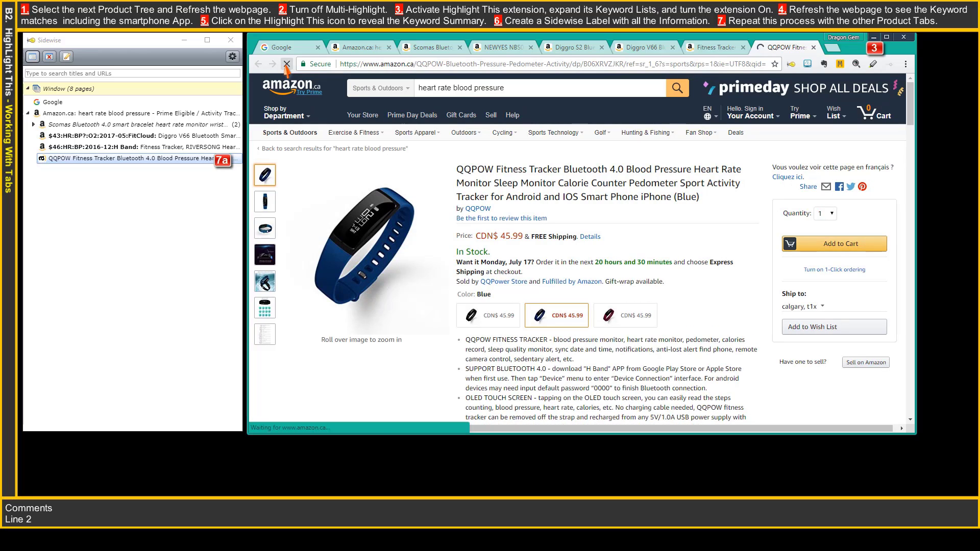
click(873, 64)
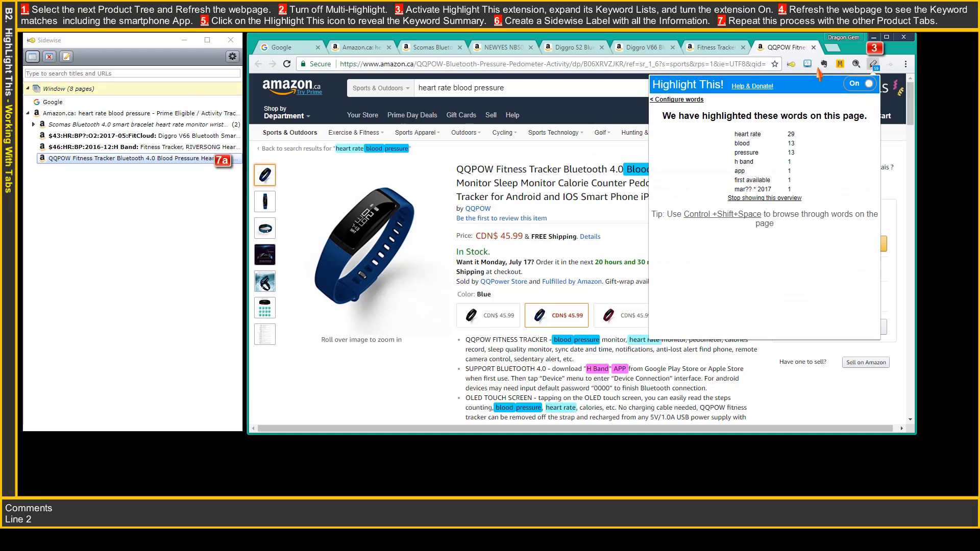
right_click(79, 162)
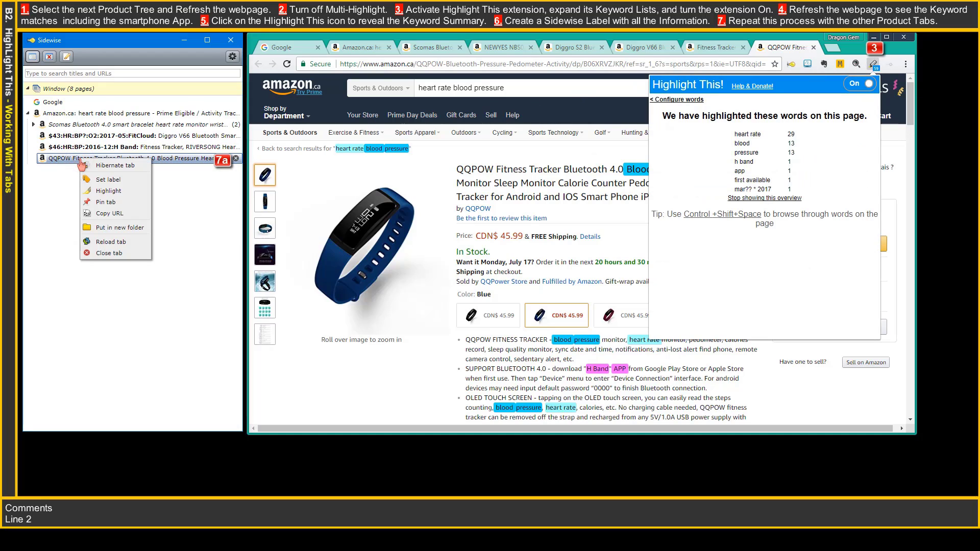
click(97, 180)
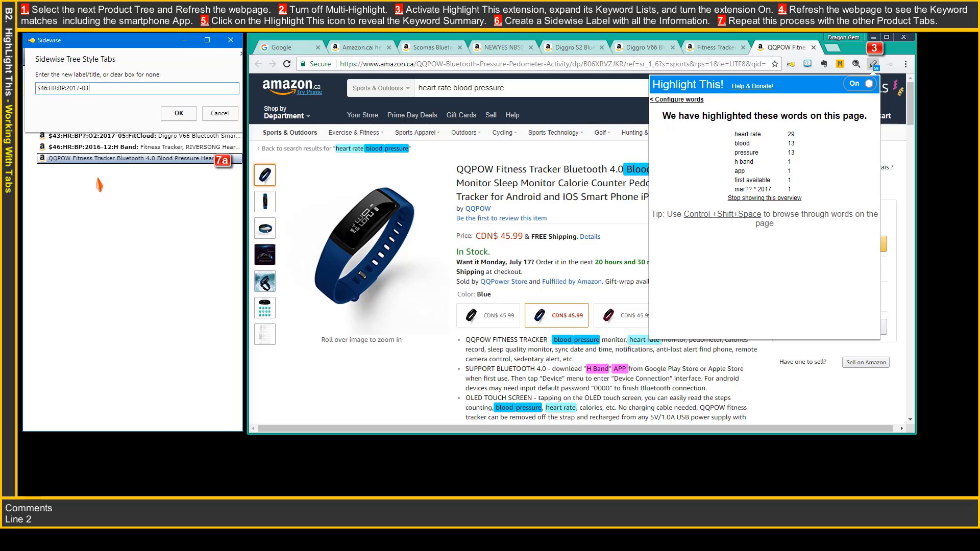
click(178, 114)
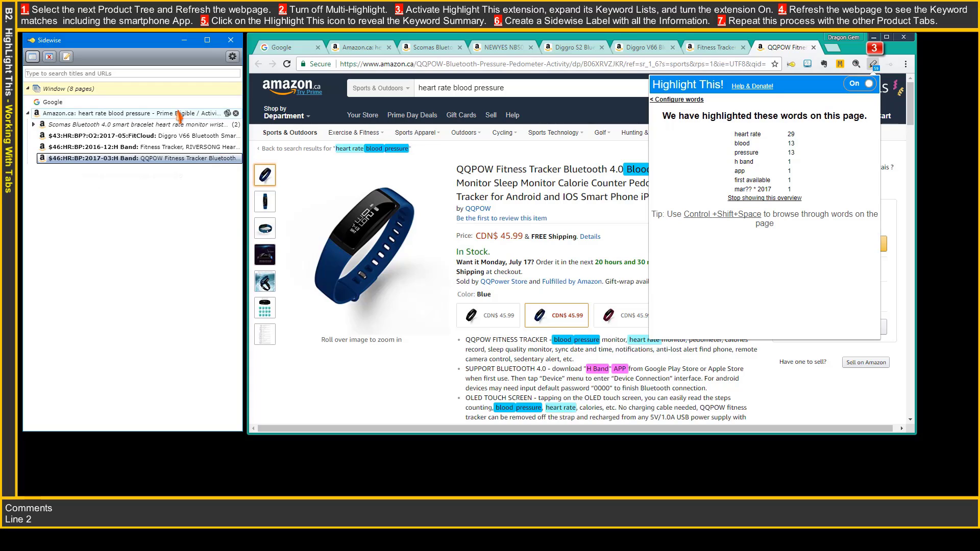
Step: Activate and reload the Scomas bracelet page, check its keyword summary, and set its Sidewise label to "$40:HR:BP:2017-01:App?"
click(85, 127)
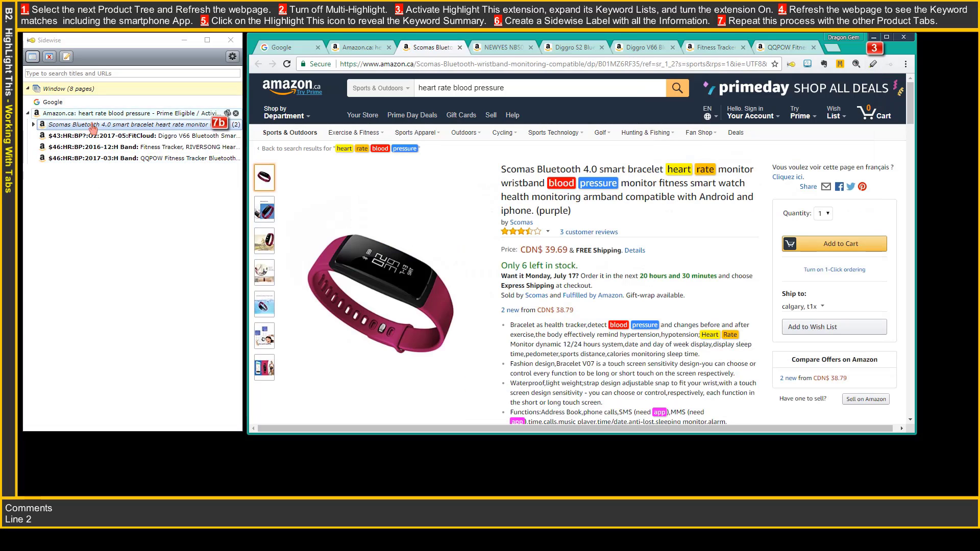
click(287, 65)
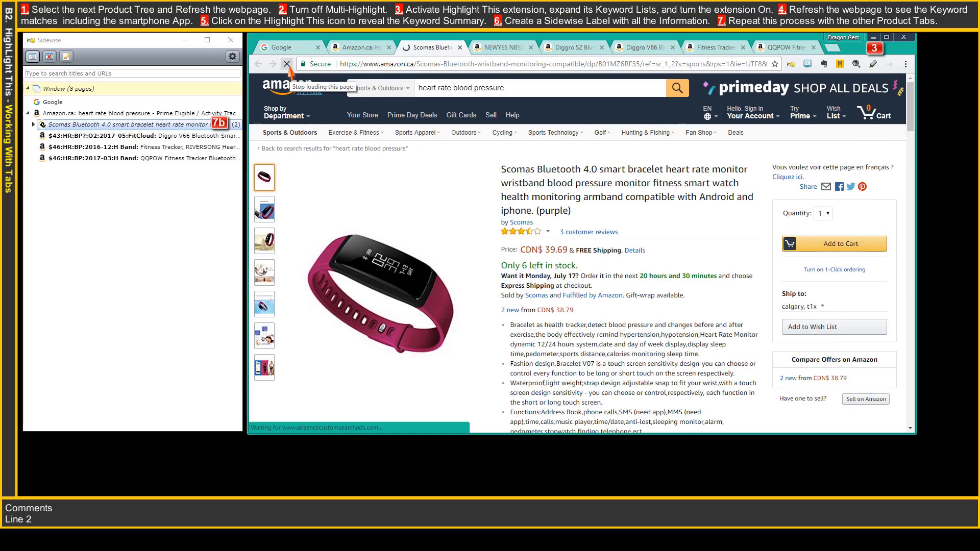
click(874, 64)
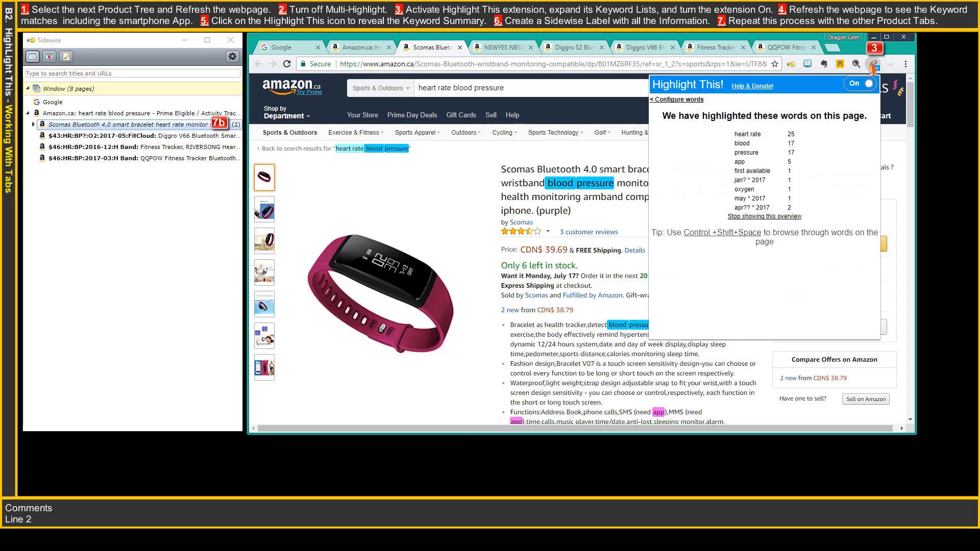
right_click(84, 127)
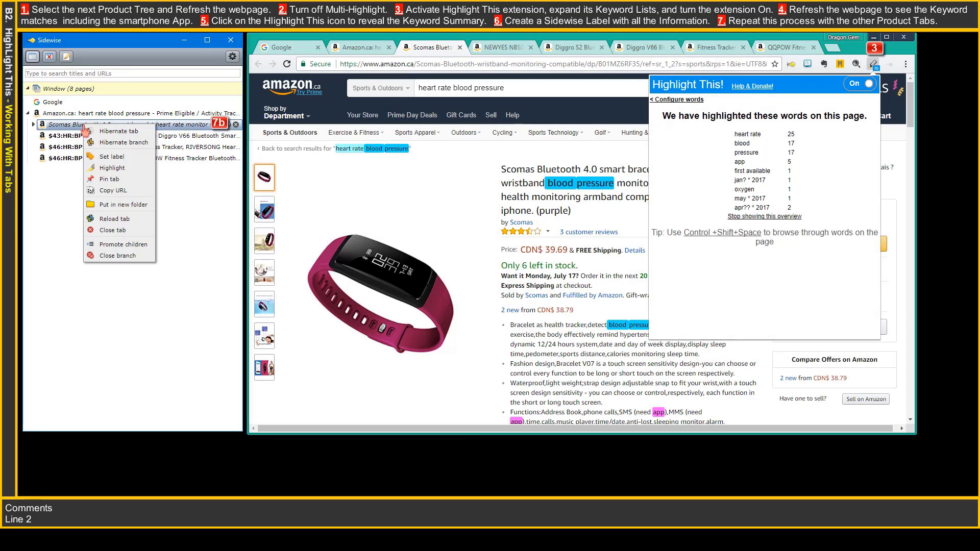
click(109, 158)
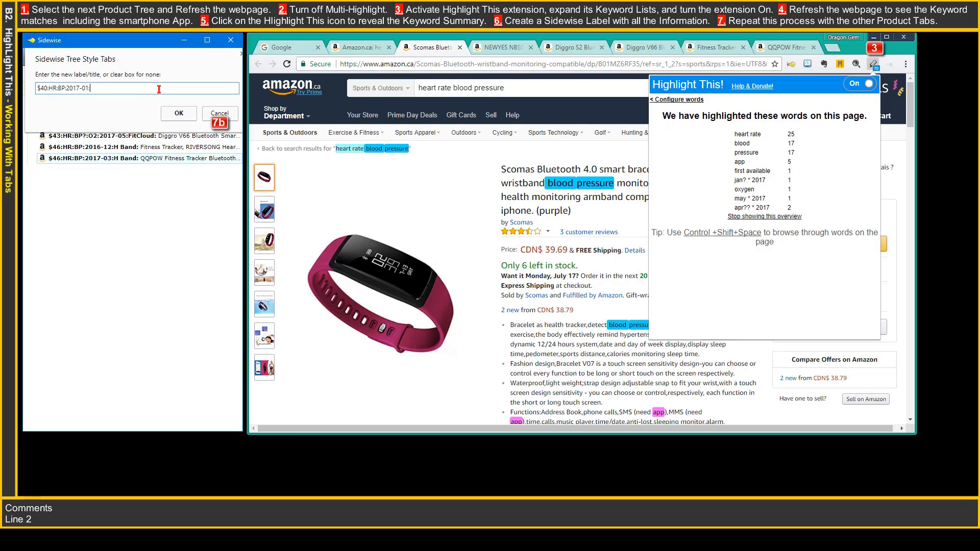
click(178, 115)
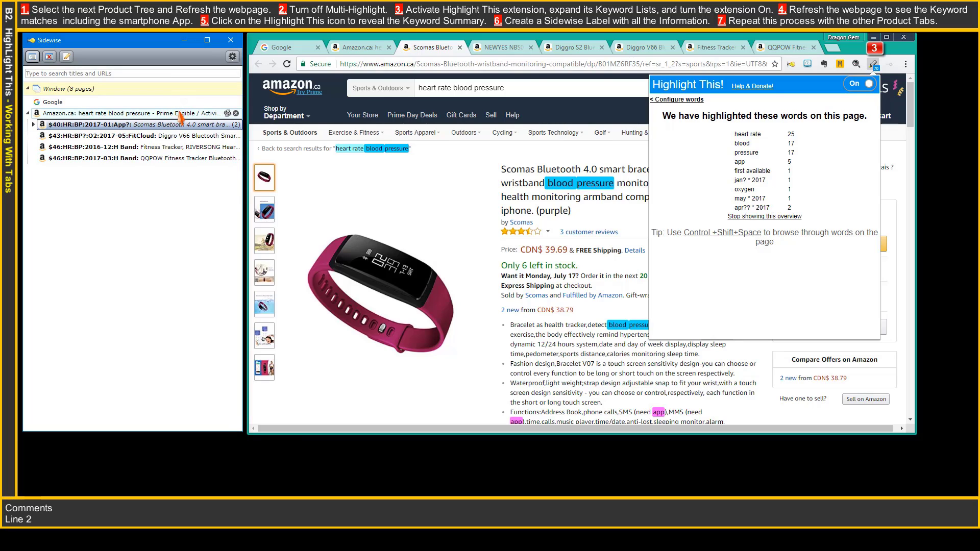
Step: Expand the Scomas branch in the Sidewise tree, then activate and reload the NEWYES NBS04 page to show its keyword summary
click(33, 125)
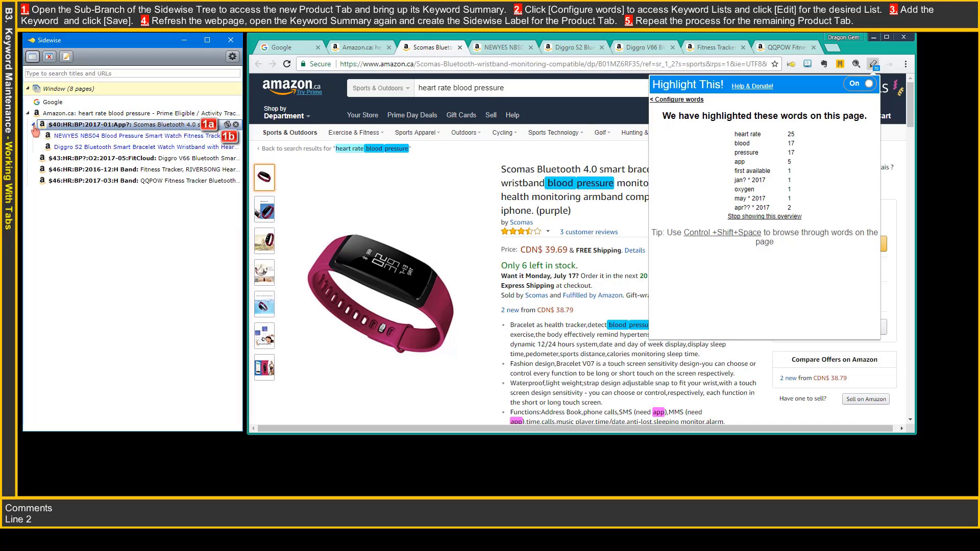
click(61, 136)
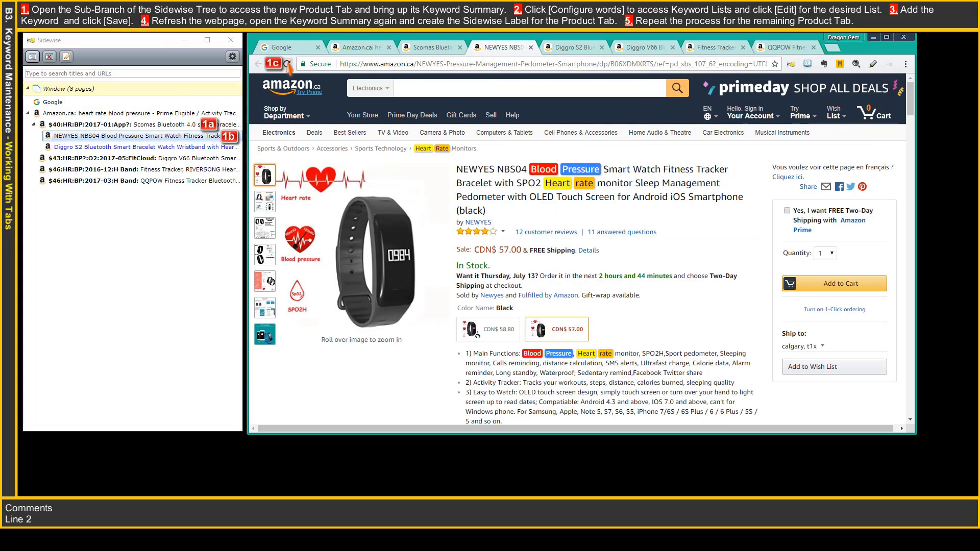
click(287, 64)
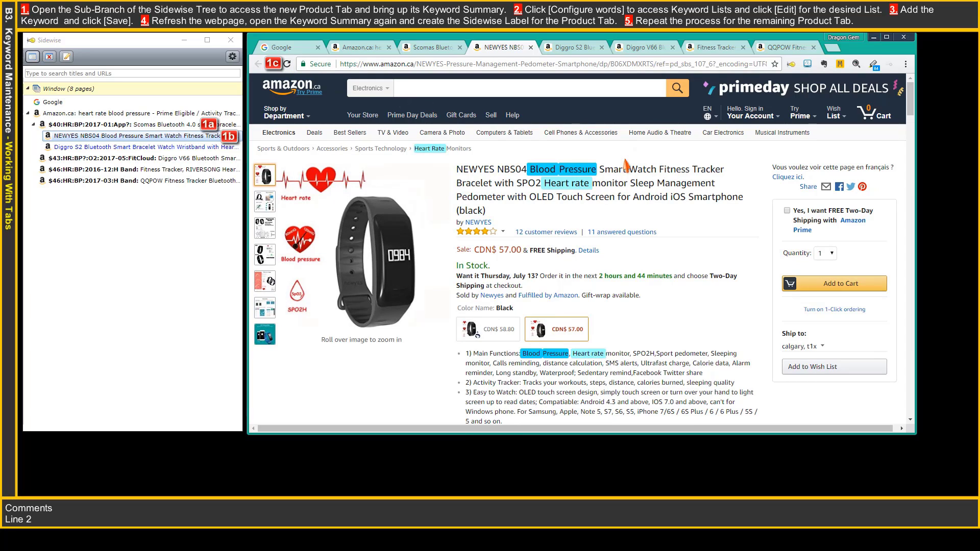
click(873, 65)
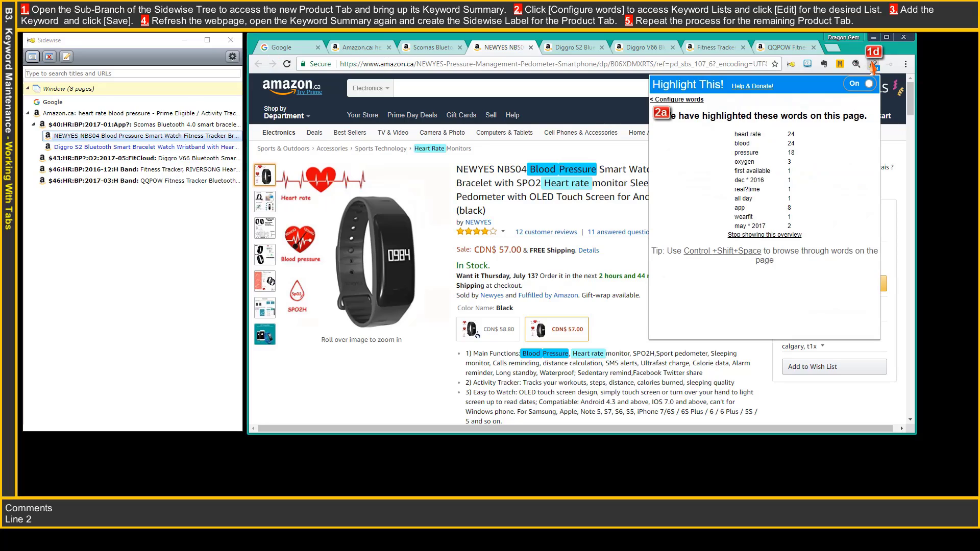
Step: Add the keyword "SPO2" to the Highlight This word list "C. O2" and save the list
click(693, 100)
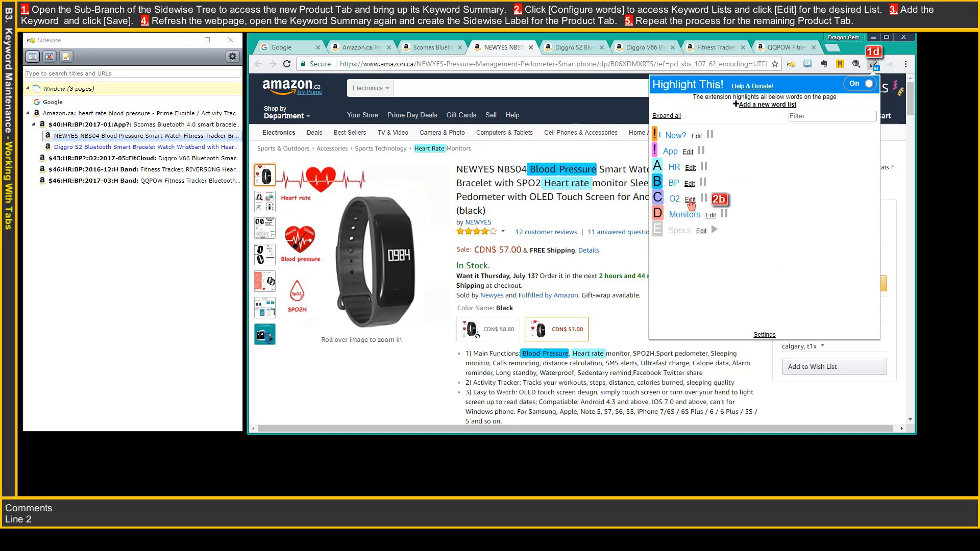
click(690, 200)
click(725, 203)
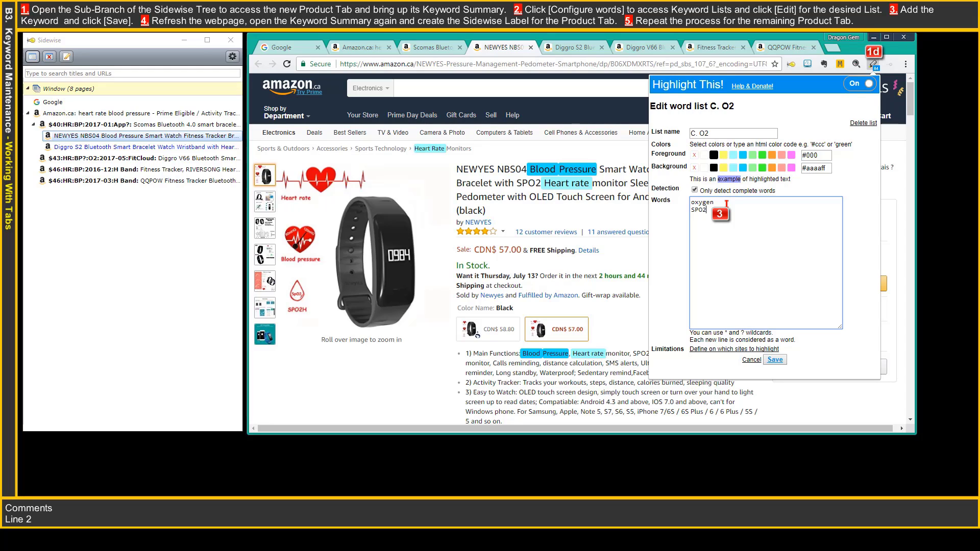
click(774, 360)
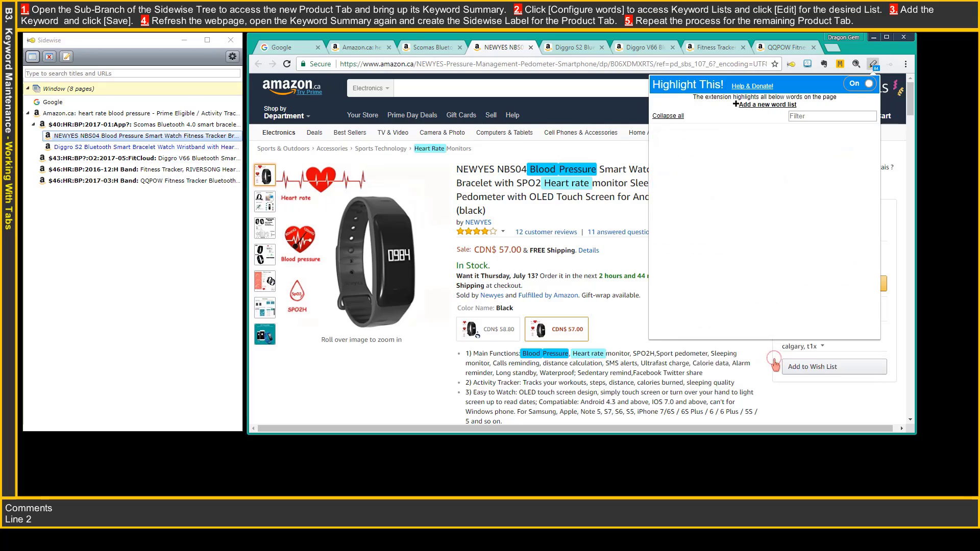
Step: Reload the NEWYES NBS04 page, check its keyword summary, and set its Sidewise label to "$57:HR:BP:O2:2017-04:WearFit"
click(284, 69)
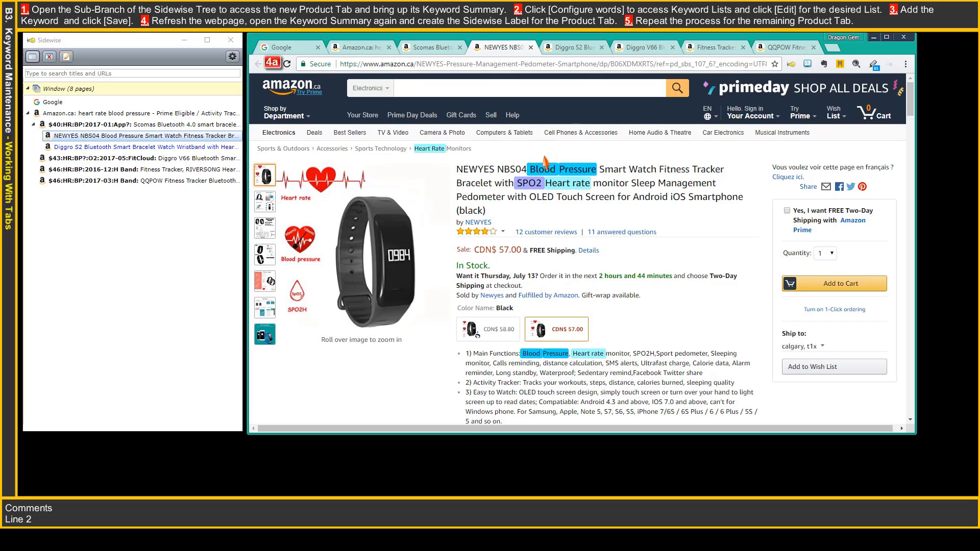
click(873, 63)
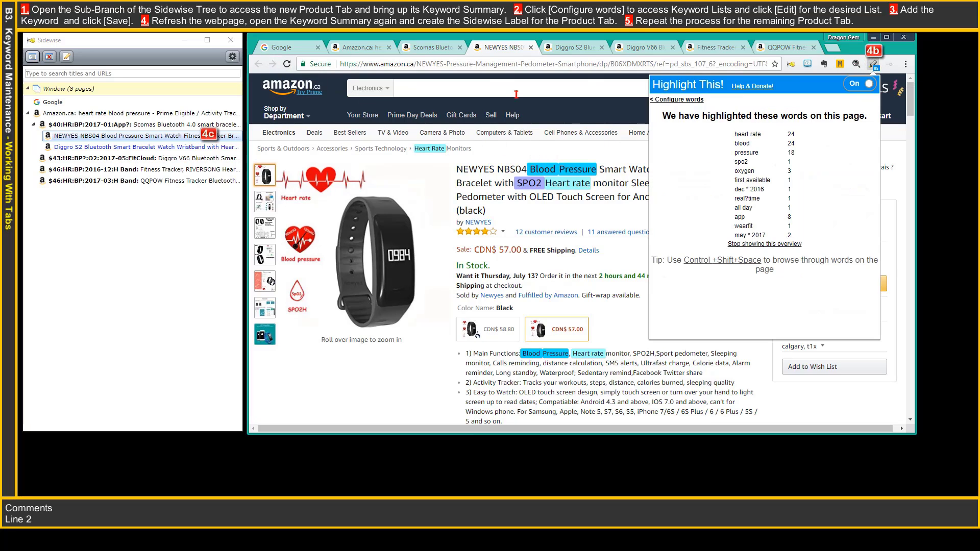
right_click(91, 135)
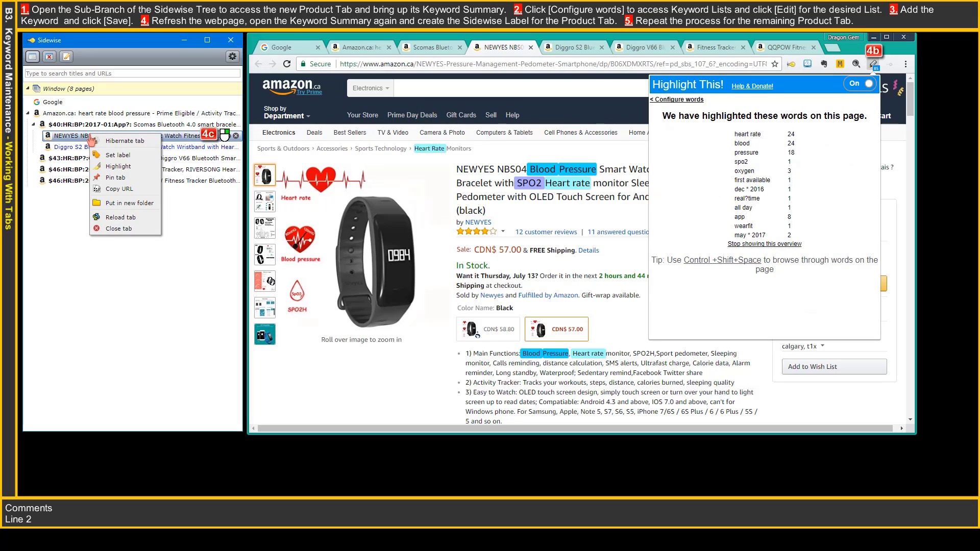
click(116, 155)
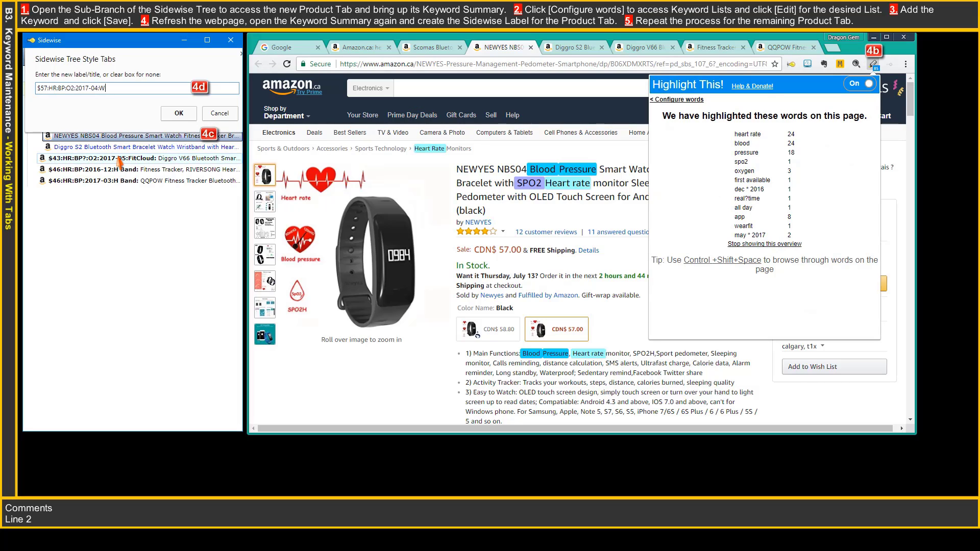
click(179, 113)
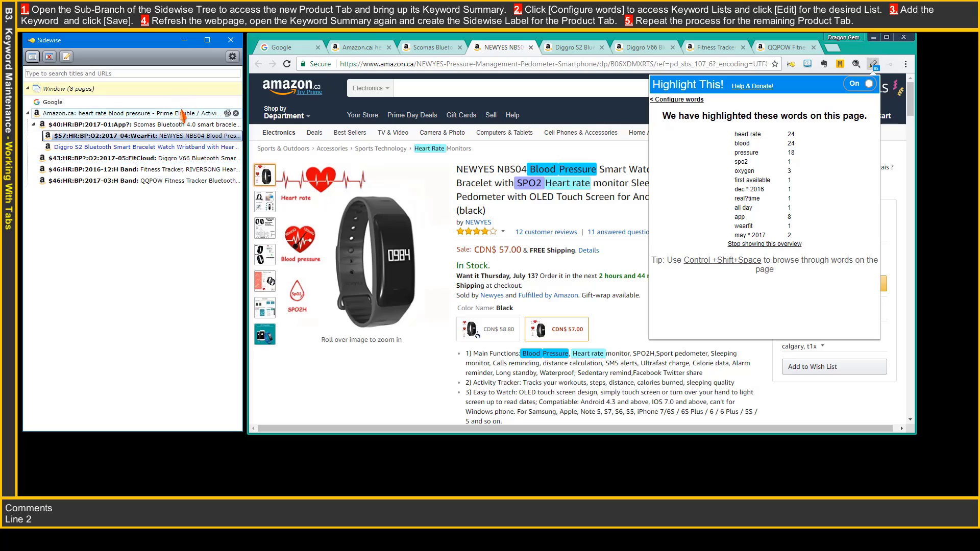
click(365, 143)
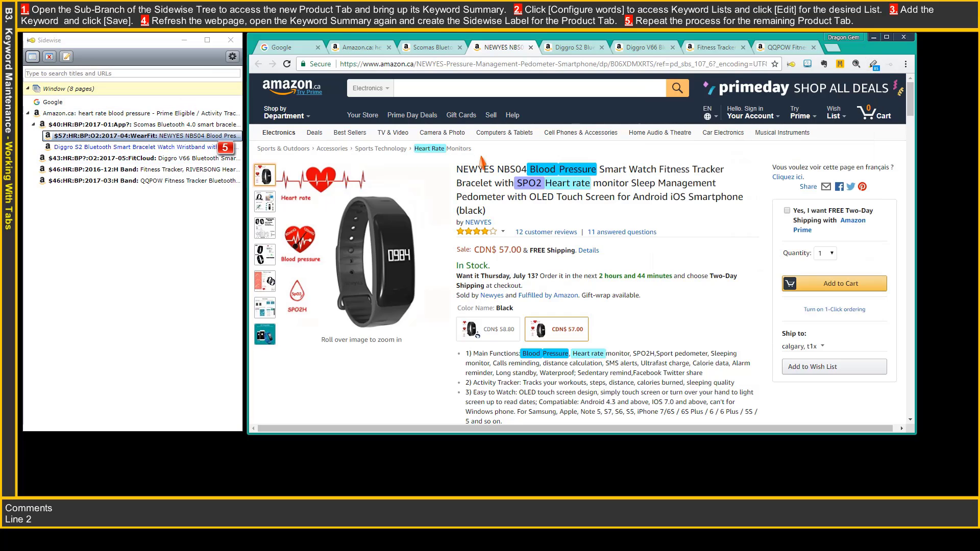
Step: Activate and reload the Diggro S2 page, check its keyword summary, and set its Sidewise label to "$42:HR:2017-05:Ylesmart"
click(82, 148)
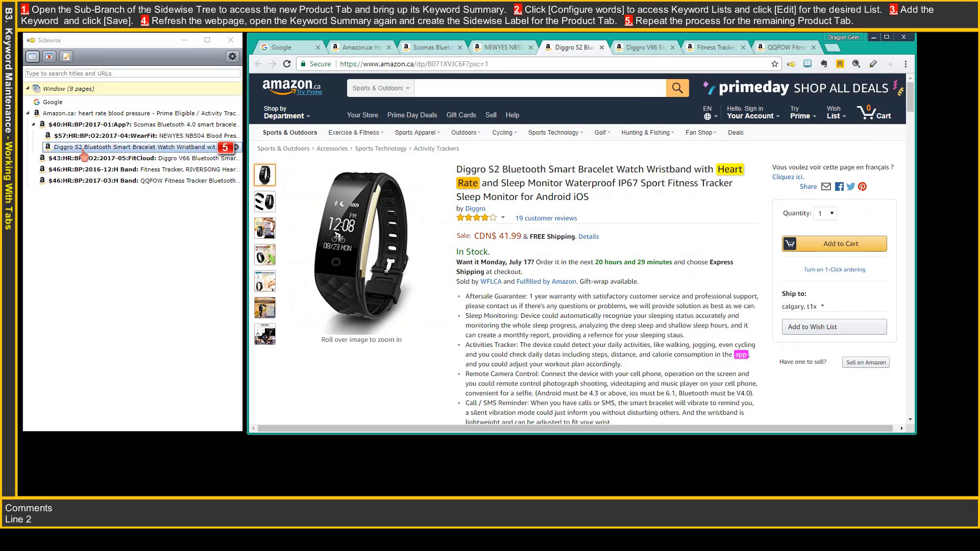
click(287, 64)
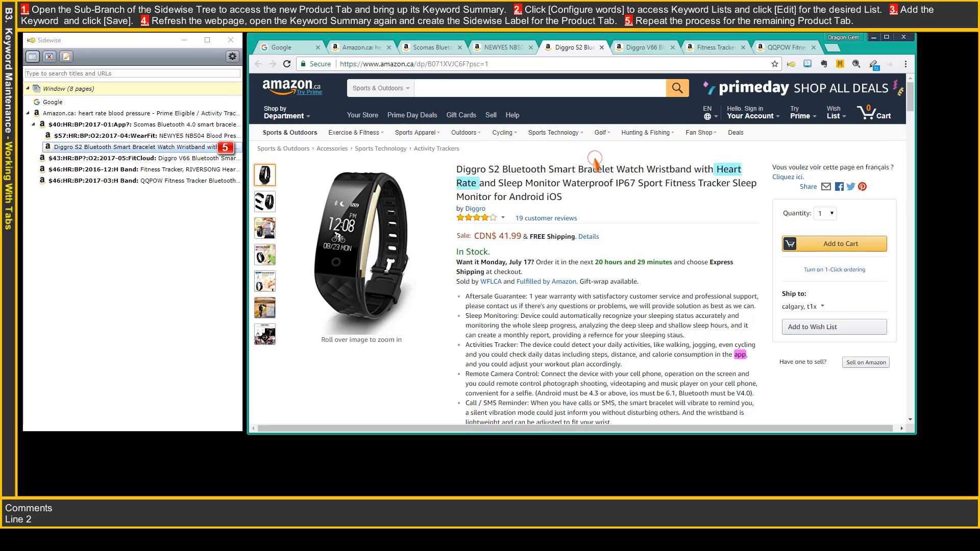
click(873, 64)
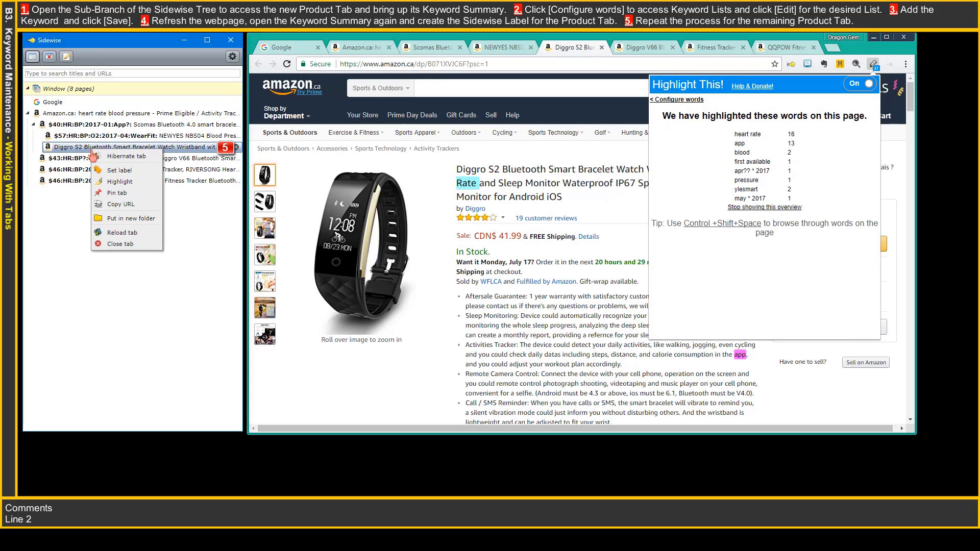
click(98, 170)
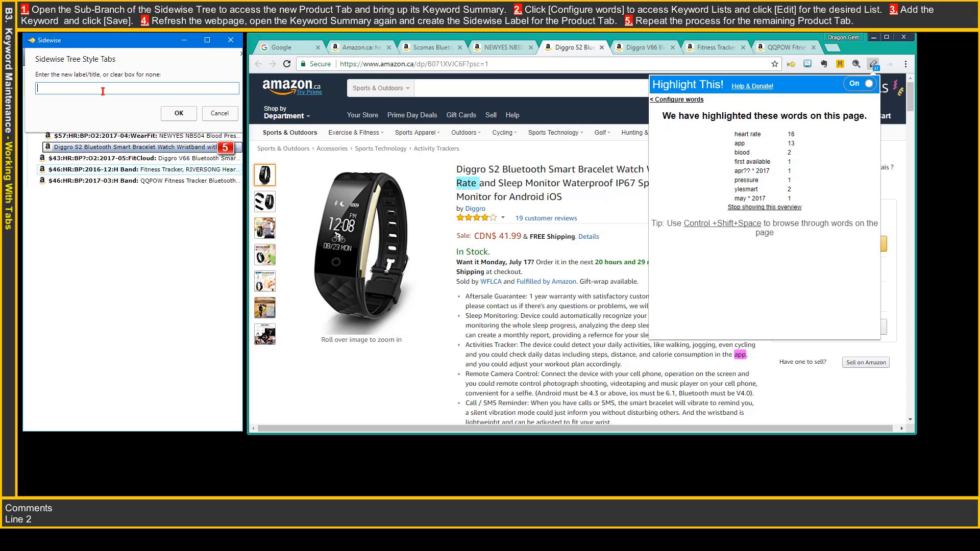
text($42:HR:2017-05:Ylesmart)
click(178, 113)
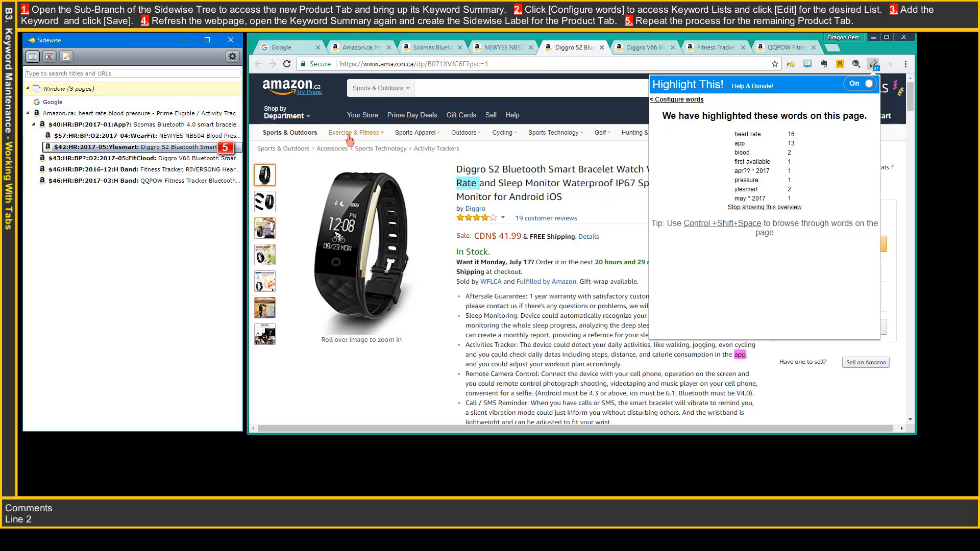
click(530, 162)
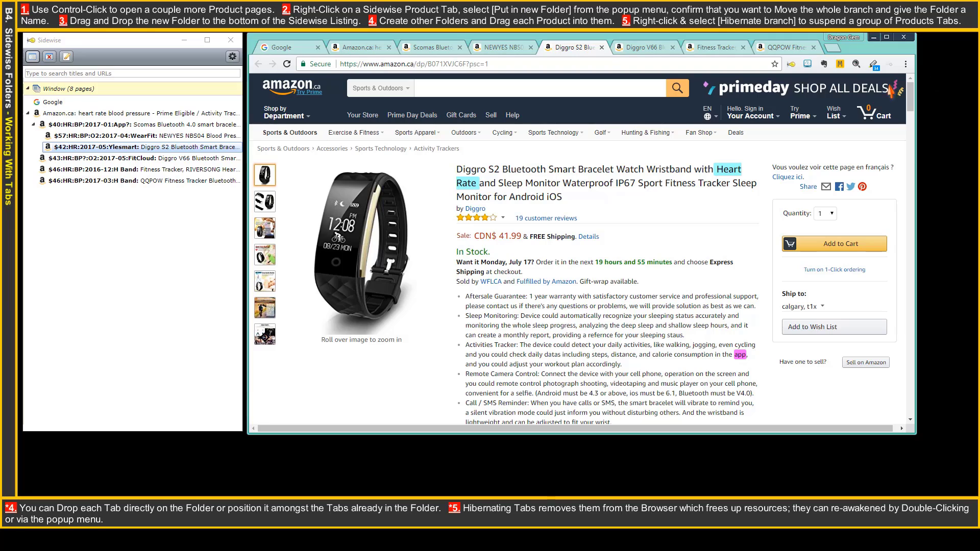
Step: Open the sponsored Nasion.V sport tracker and Next-shine fitness tracker from the Diggro S2 page in background tabs
click(910, 346)
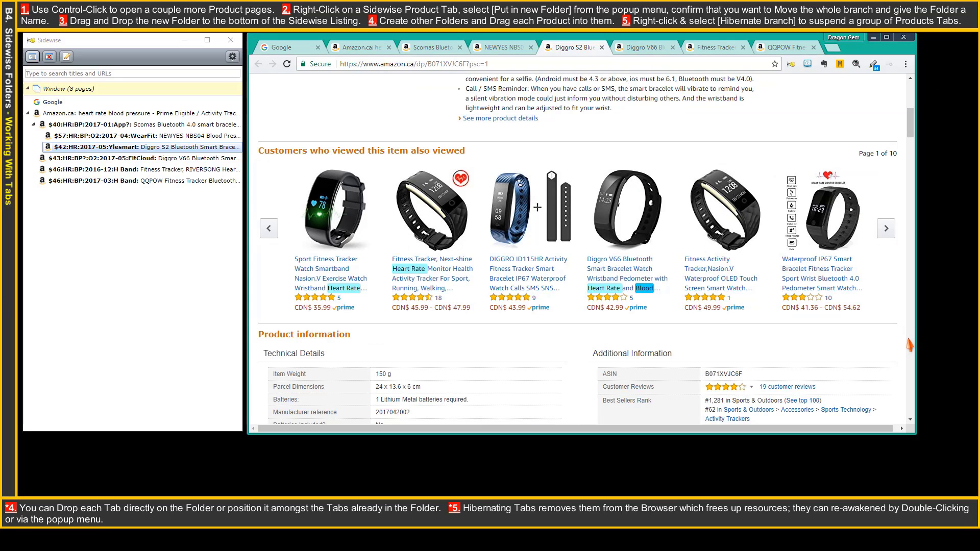
click(910, 346)
click(910, 346)
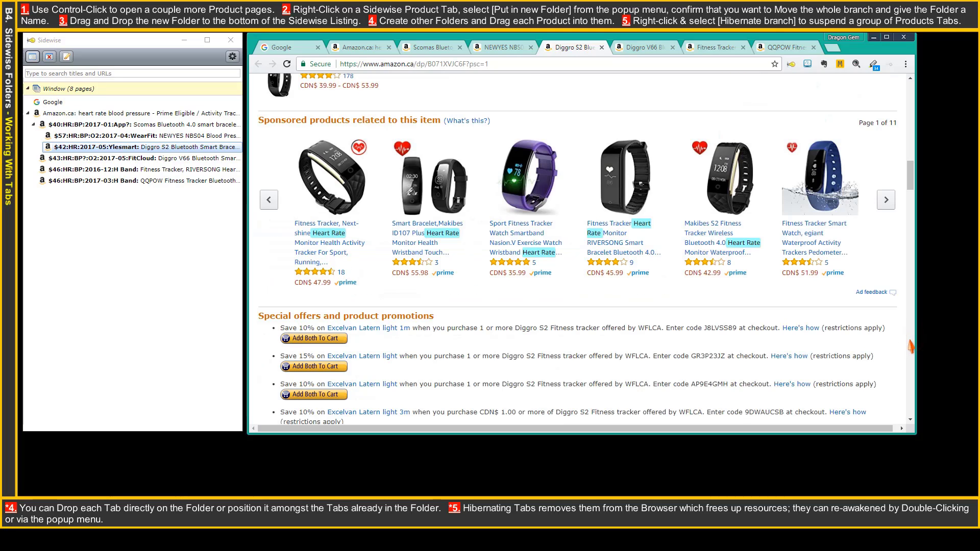
ctrl+click(528, 193)
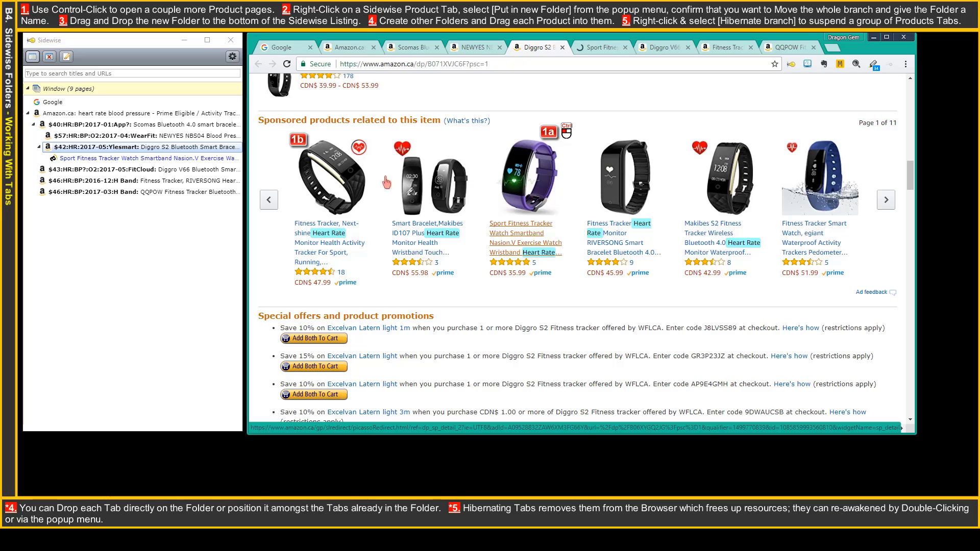
ctrl+click(339, 180)
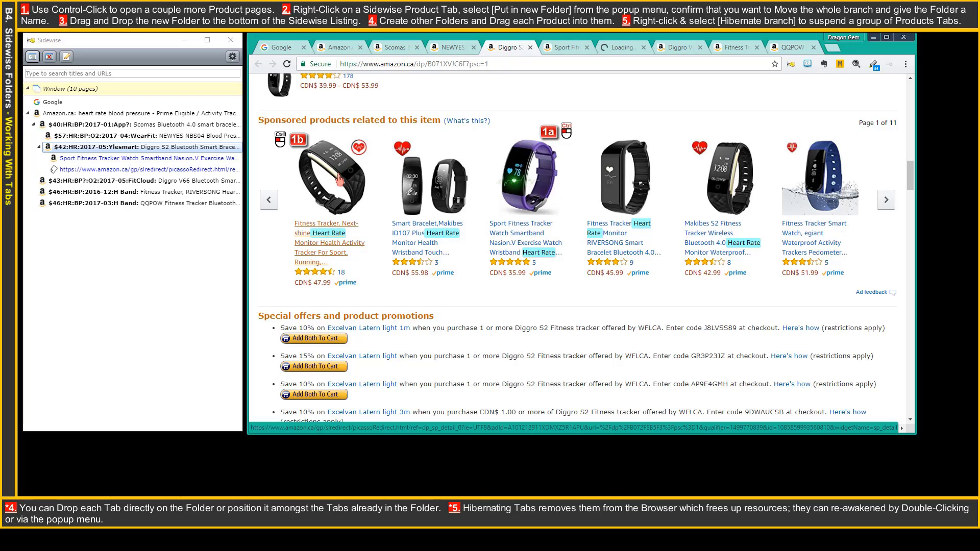
Step: Put the entire Diggro S2 branch in a new Sidewise folder named "HR Only" and move the folder below the QQPOW tab
click(38, 147)
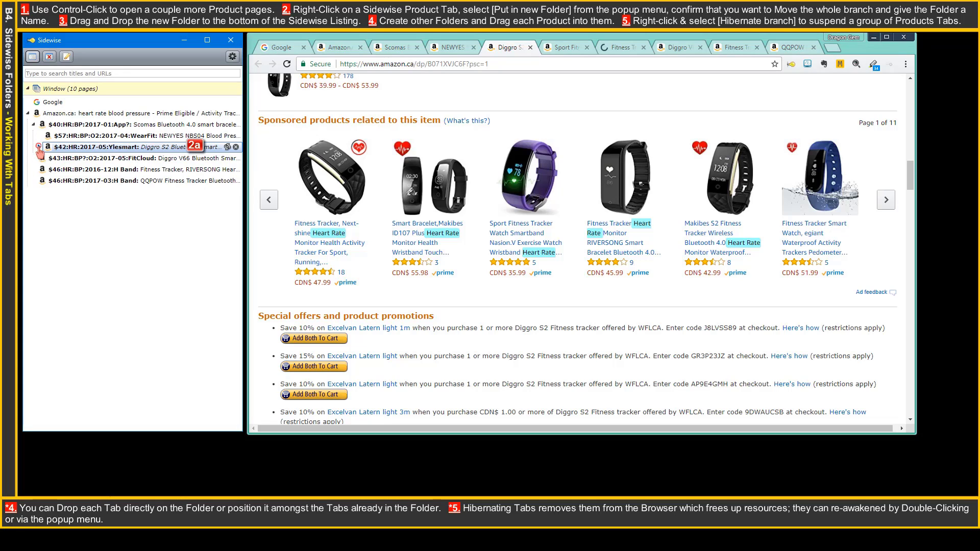
click(38, 147)
right_click(57, 149)
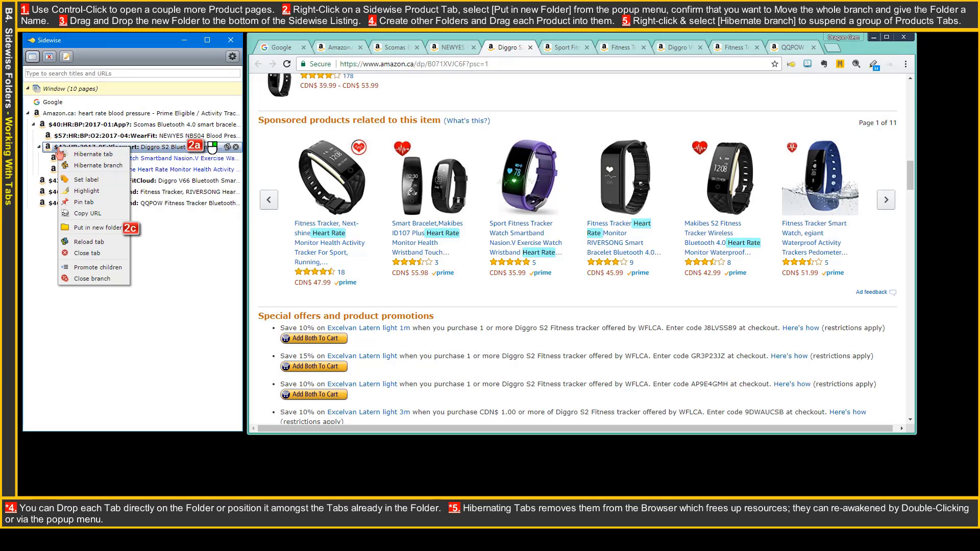
click(121, 229)
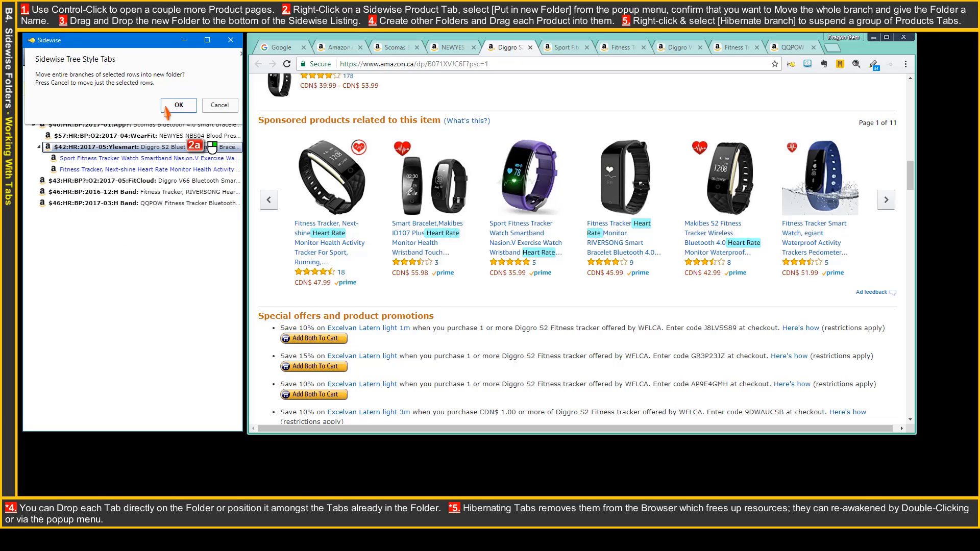
click(165, 109)
text(HR Only)
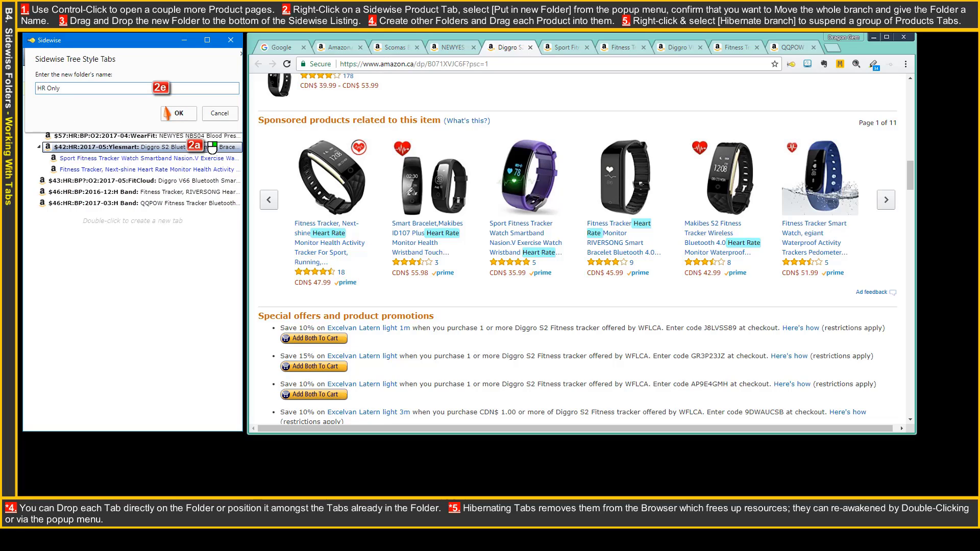
click(170, 113)
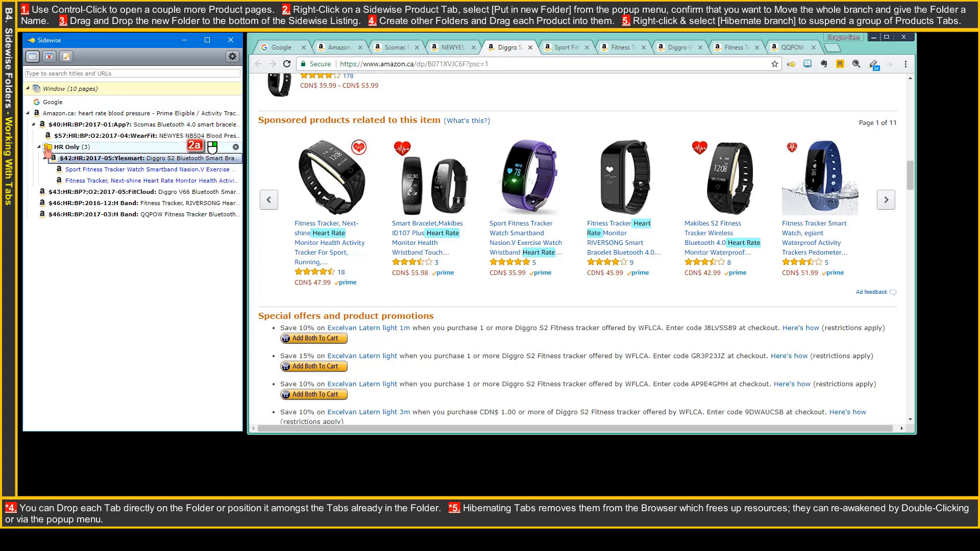
drag(48, 151, 33, 238)
Step: Put the QQPOW tab in a new folder named "HR+BP" and move the RIVERSONG tab and the Scomas branch into it
click(59, 172)
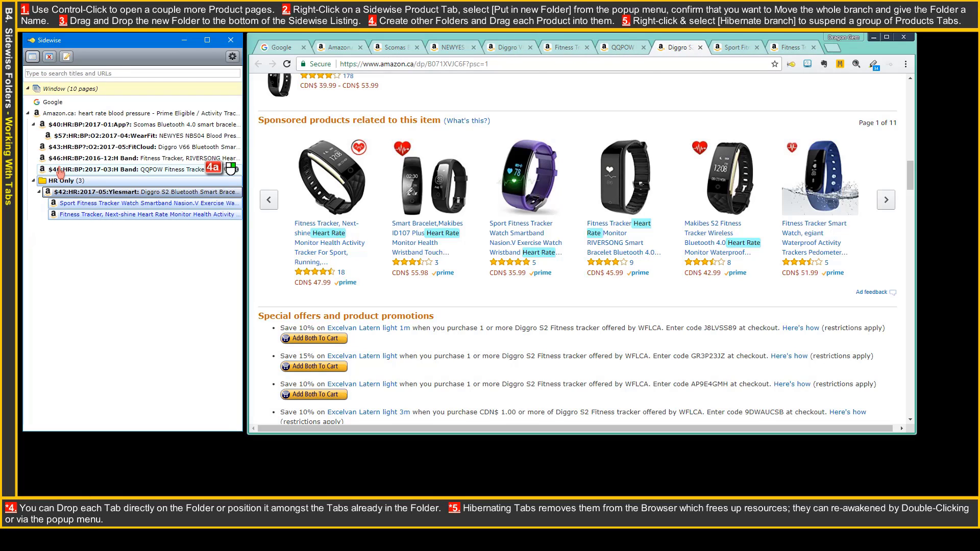
right_click(60, 173)
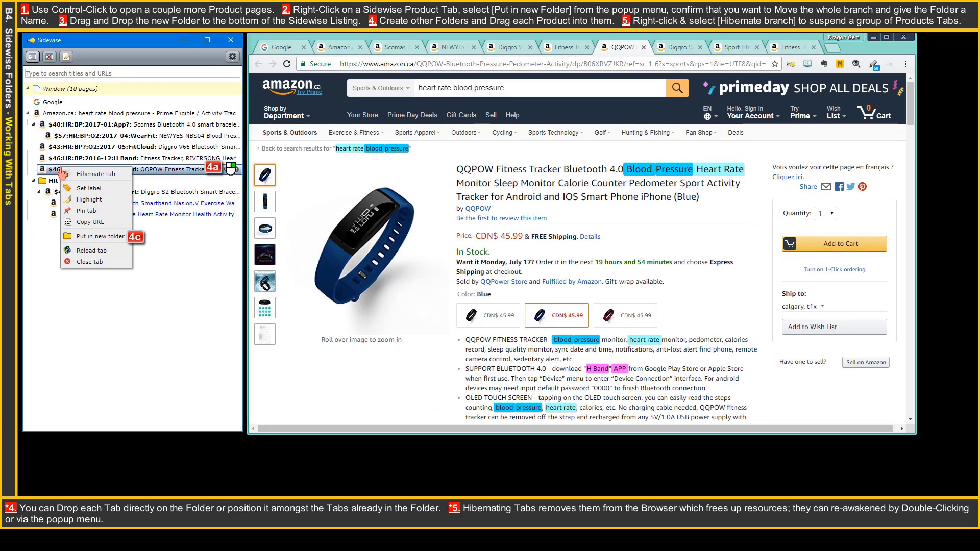
click(89, 236)
text(HR+BP)
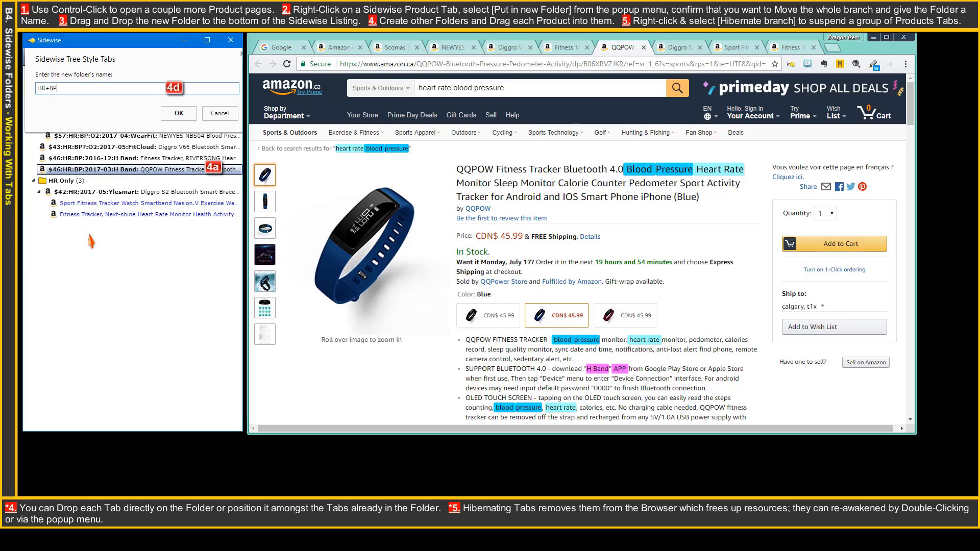
key(Return)
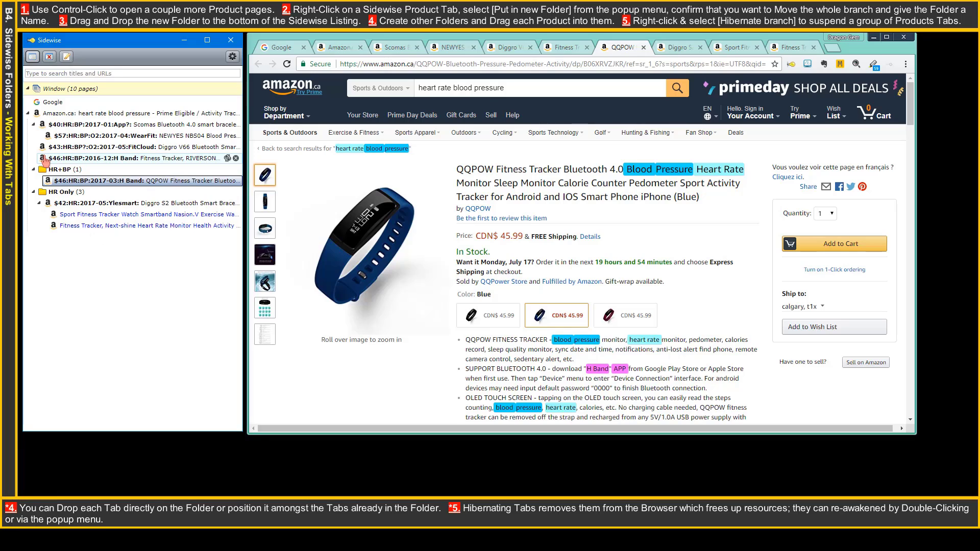
drag(45, 160, 62, 175)
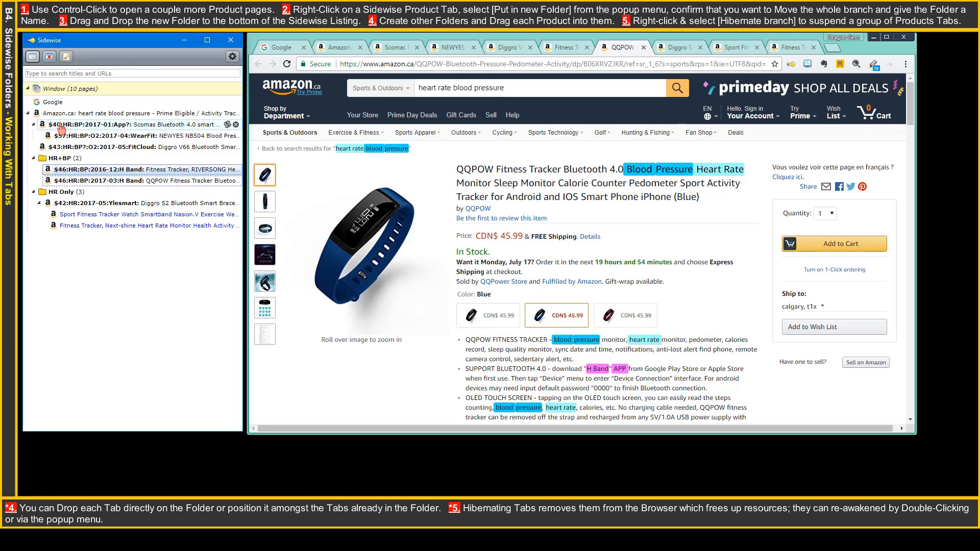
drag(62, 129, 71, 163)
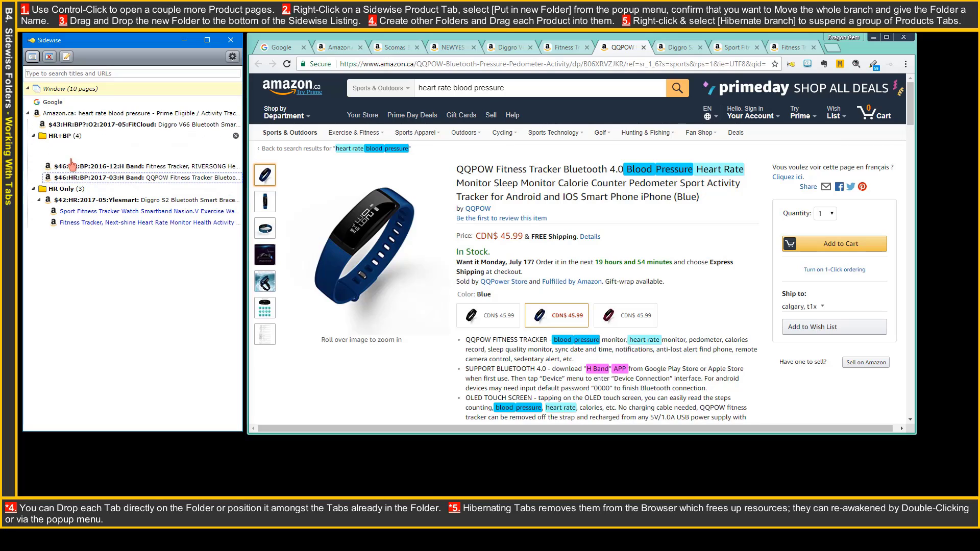
Step: Put the Diggro V66 tab in a new folder named "HR+BP+O2" and move the NEWYES NBS04 tab into it
click(71, 127)
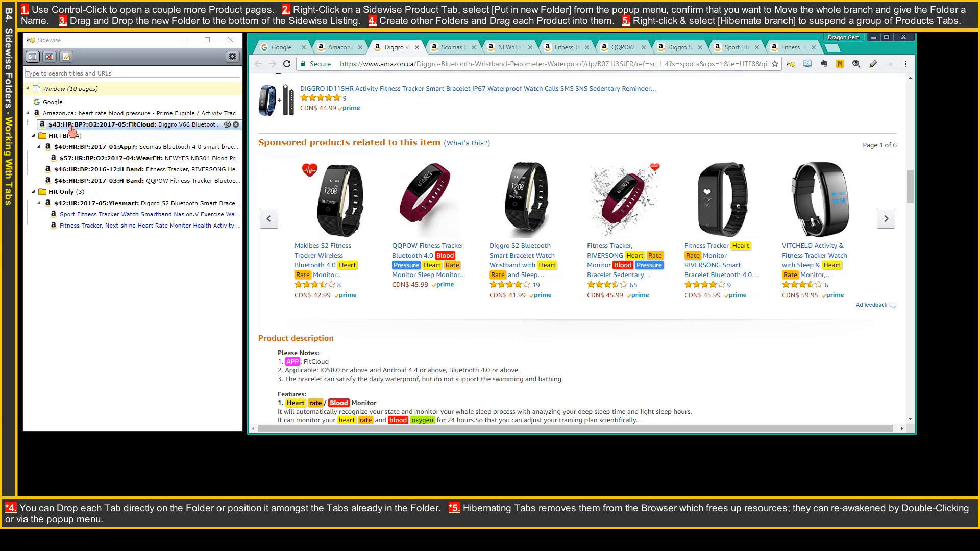
right_click(71, 128)
click(97, 193)
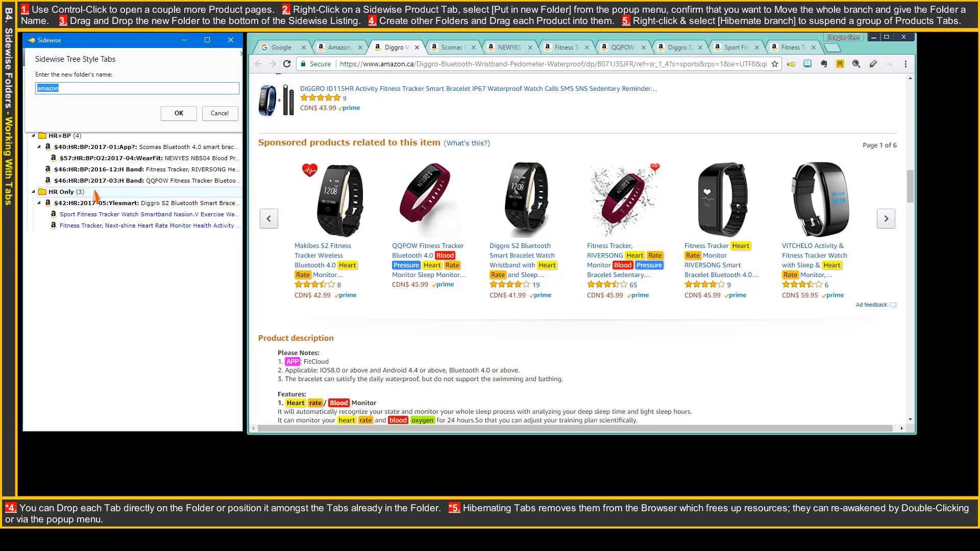
text(HR+BP+O2)
key(Return)
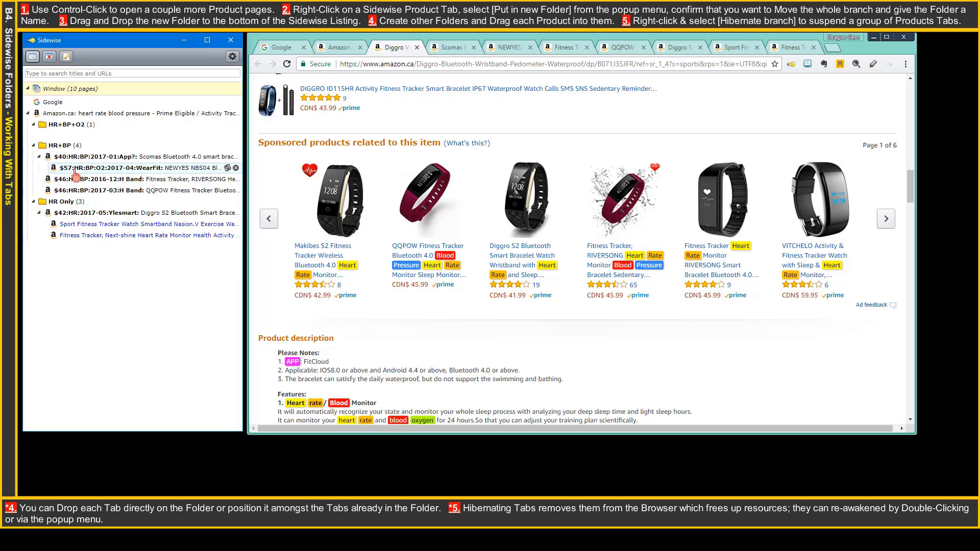
drag(76, 174, 93, 129)
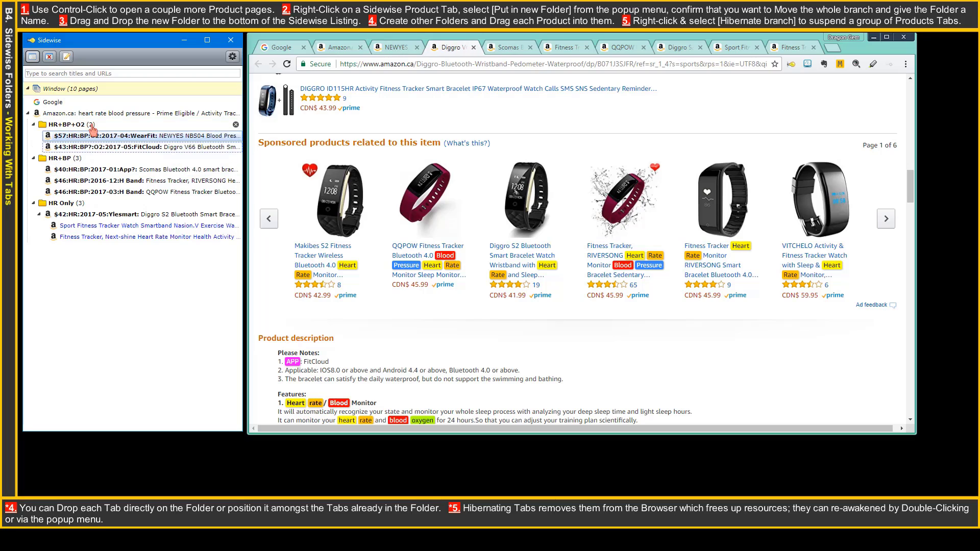
Step: Hibernate the Diggro S2 branch in the HR Only folder and switch to the QQPOW tracker page
click(106, 215)
right_click(163, 218)
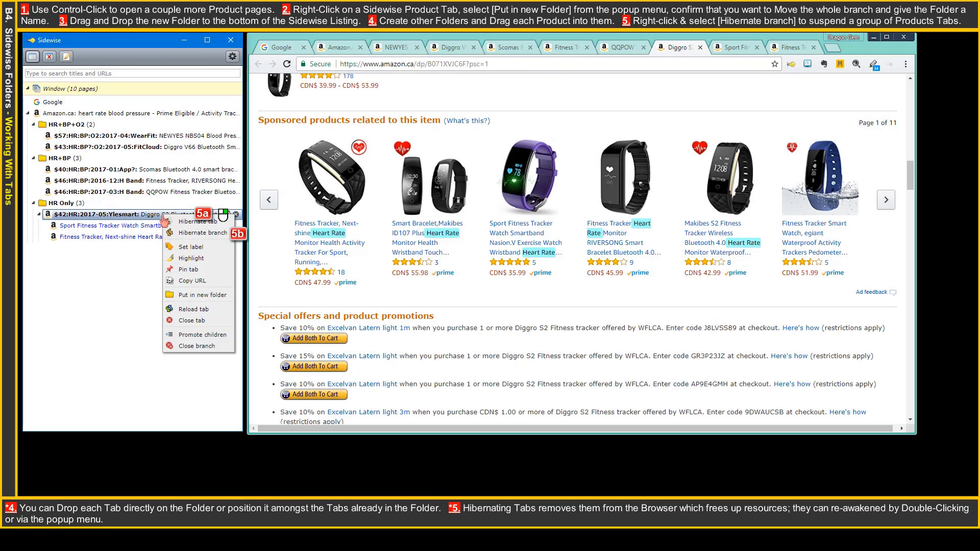
click(196, 233)
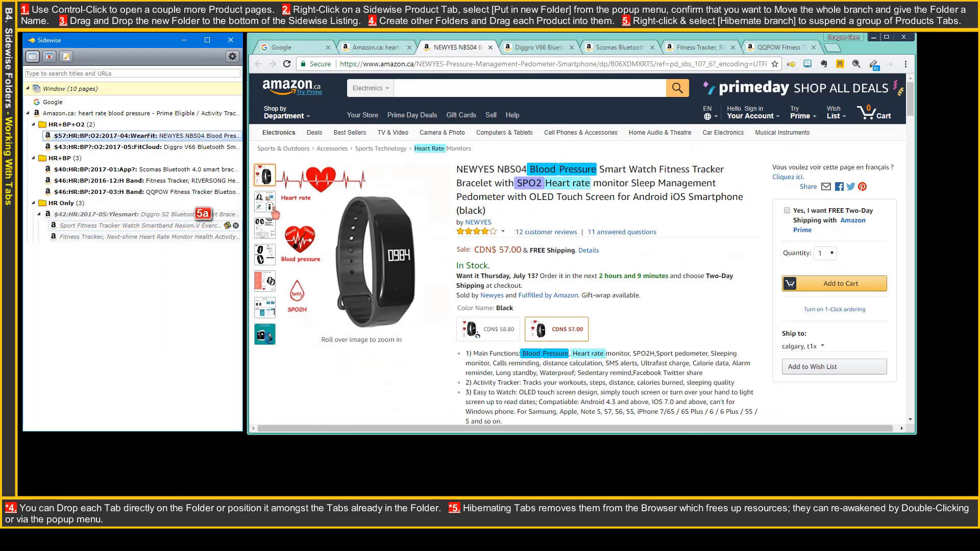
click(770, 48)
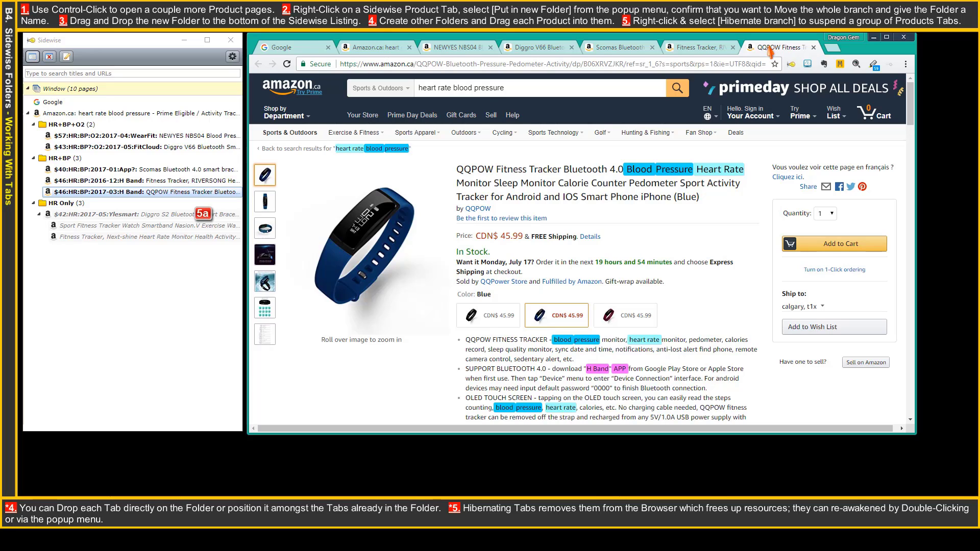
Step: Export the entire Sidewise session data to the clipboard using the advanced tools in Sidewise Options
click(234, 56)
click(233, 57)
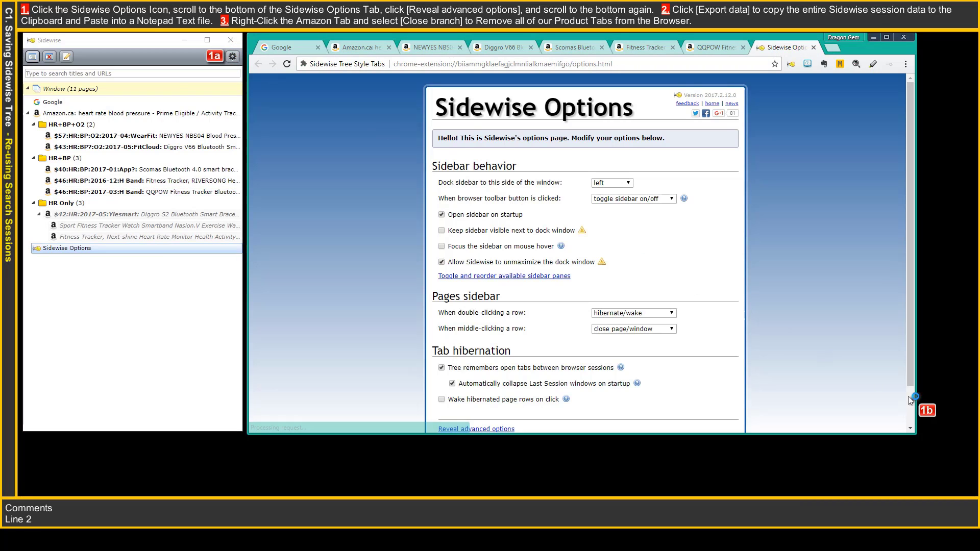
click(910, 402)
click(462, 384)
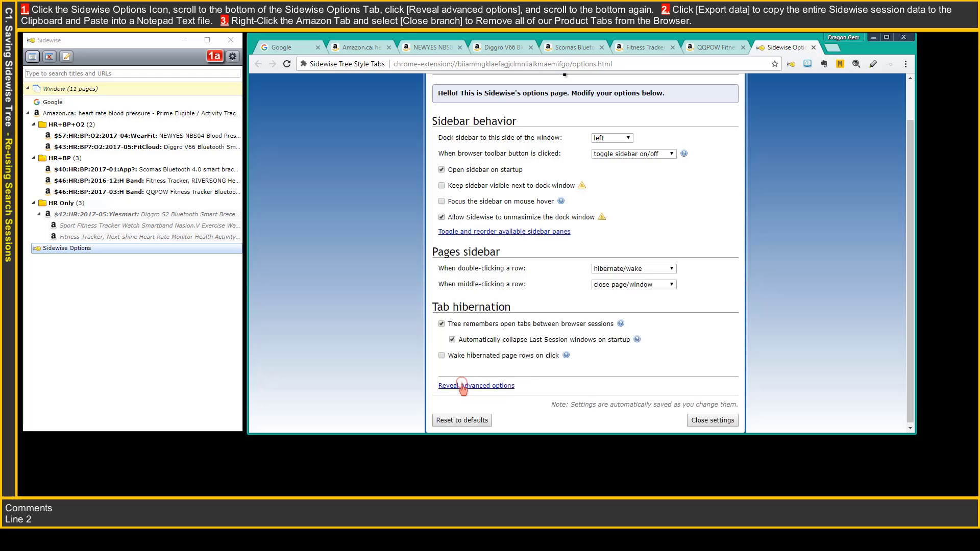
click(910, 401)
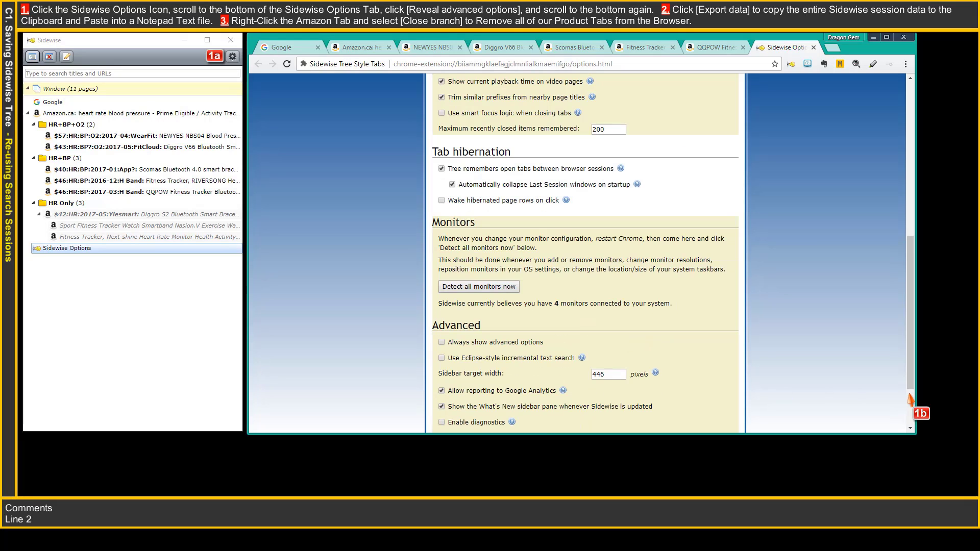
click(911, 400)
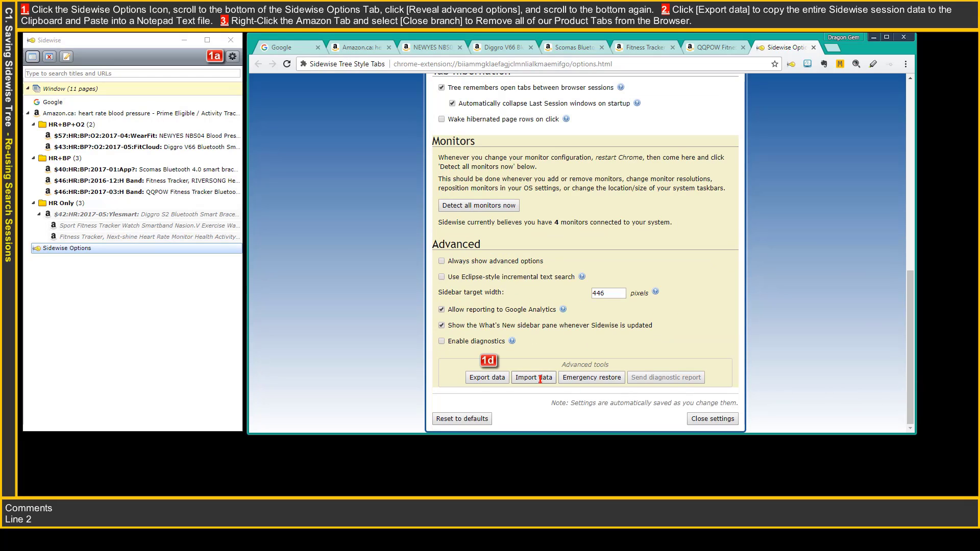
click(477, 380)
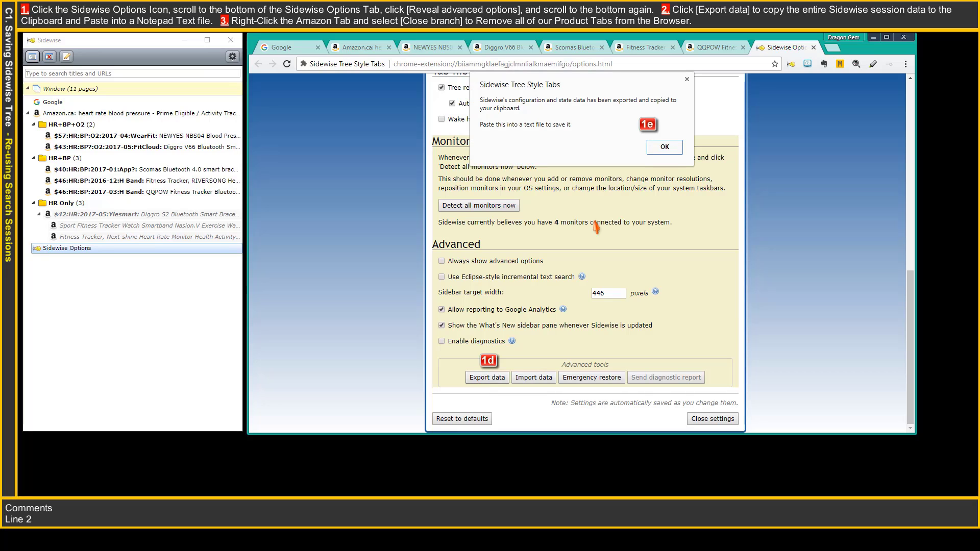
click(660, 147)
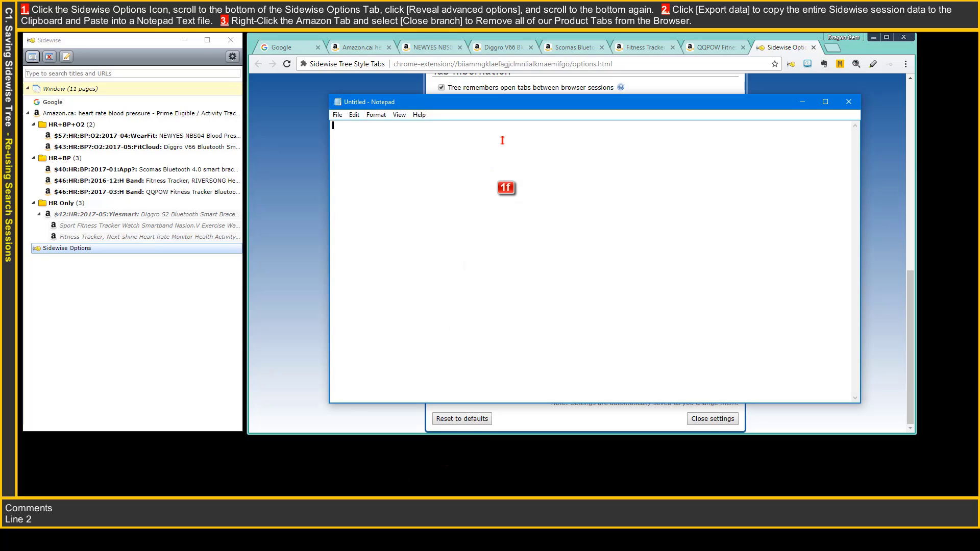
Step: Paste the exported Sidewise data into the blank Notepad document and minimize Notepad
click(503, 141)
right_click(445, 142)
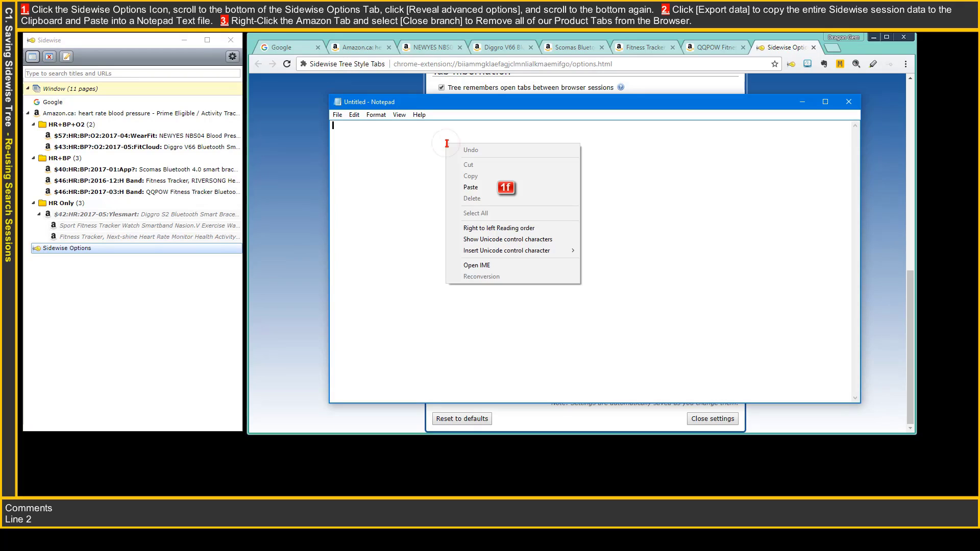
click(469, 188)
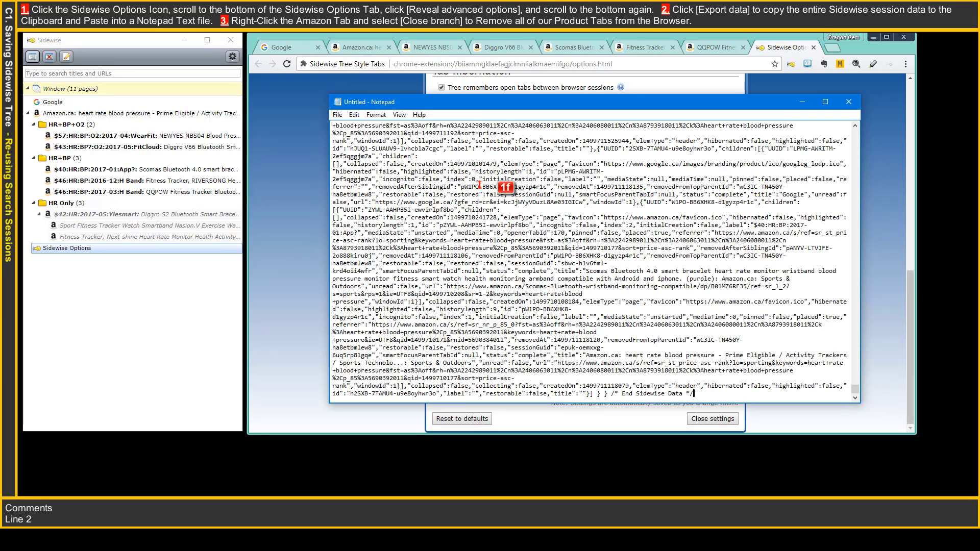
click(802, 101)
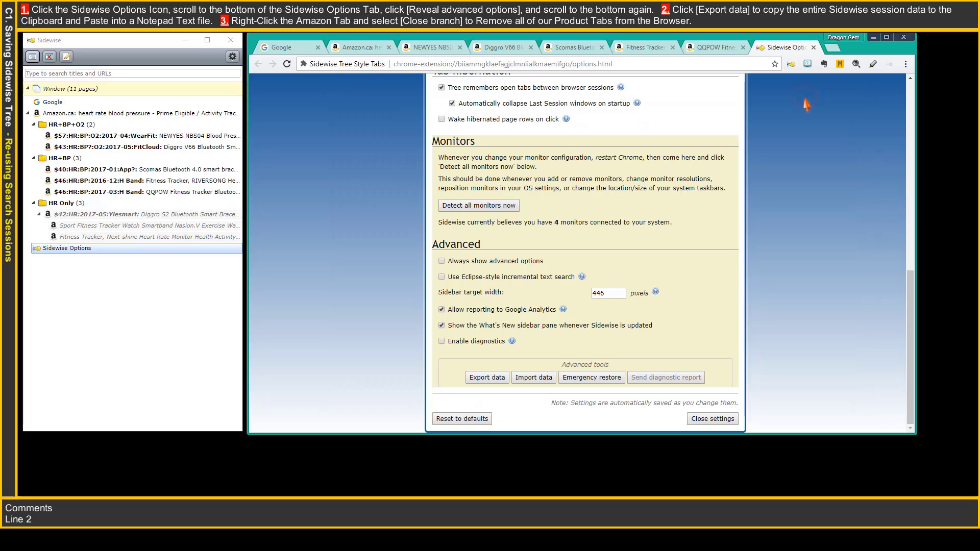
Step: Close the Sidewise Options tab and the entire Amazon heart rate blood pressure branch, leaving only the Google tab
click(813, 48)
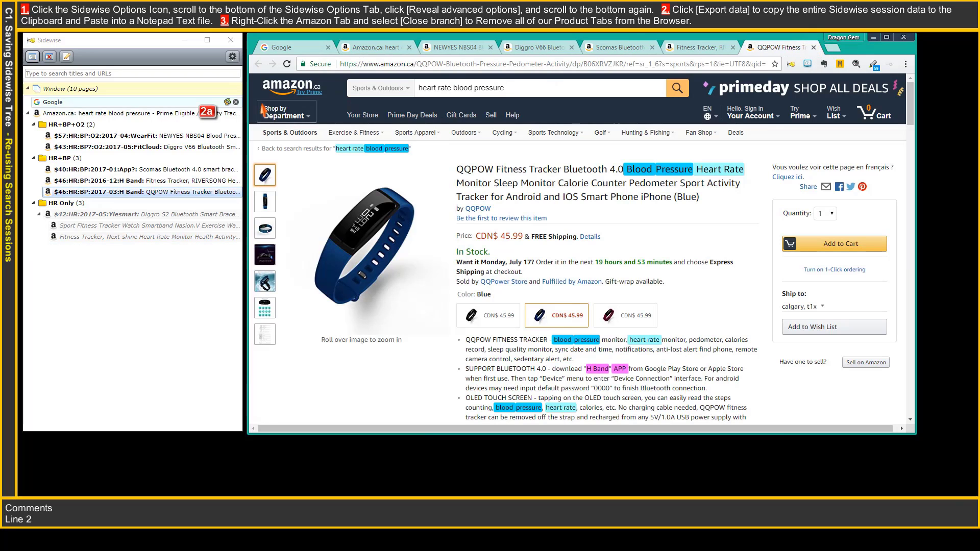
click(192, 114)
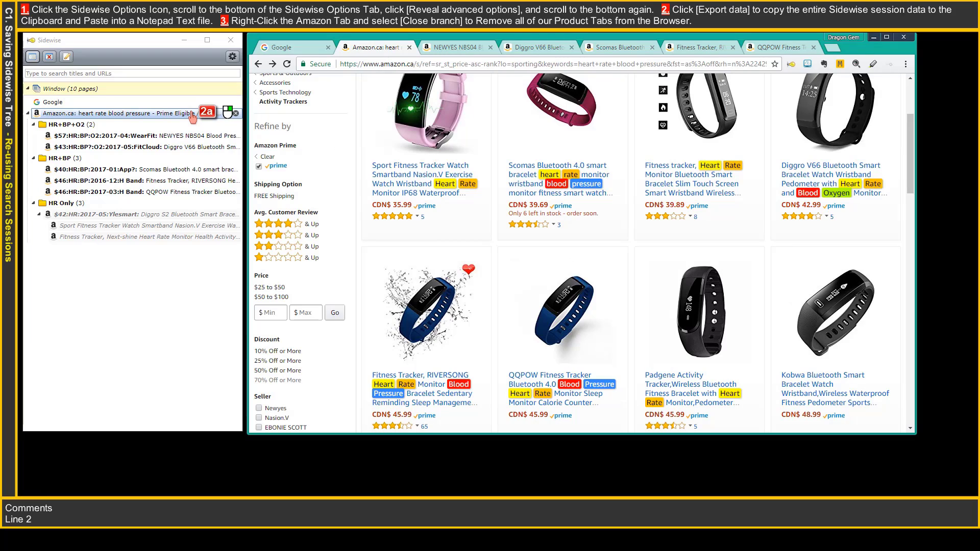
right_click(192, 116)
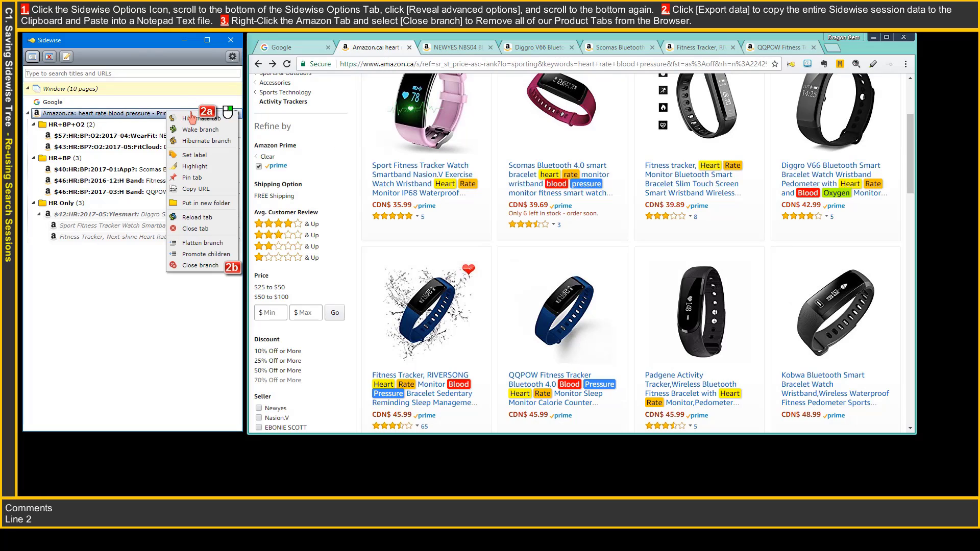
click(196, 266)
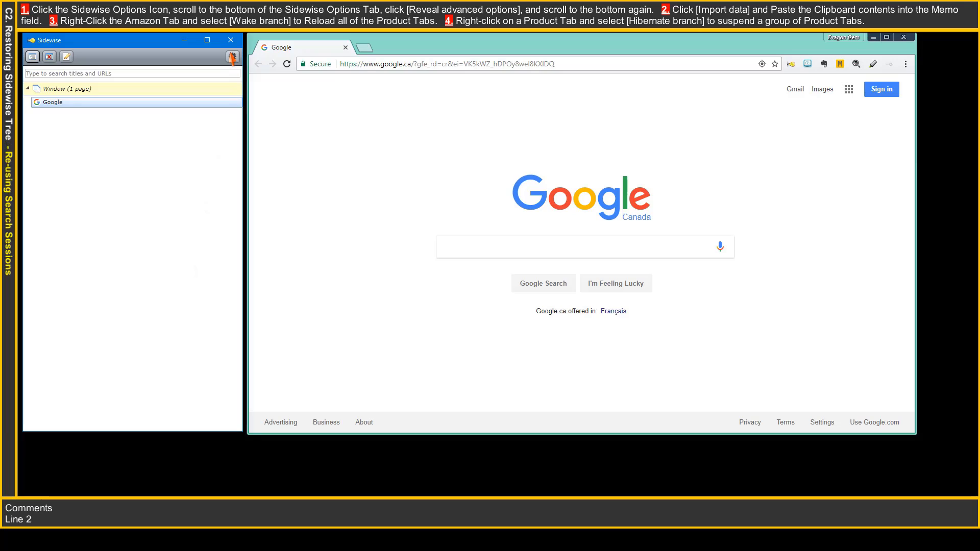
Step: Import the previously exported Sidewise data from the clipboard using the advanced tools in Sidewise Options
click(232, 57)
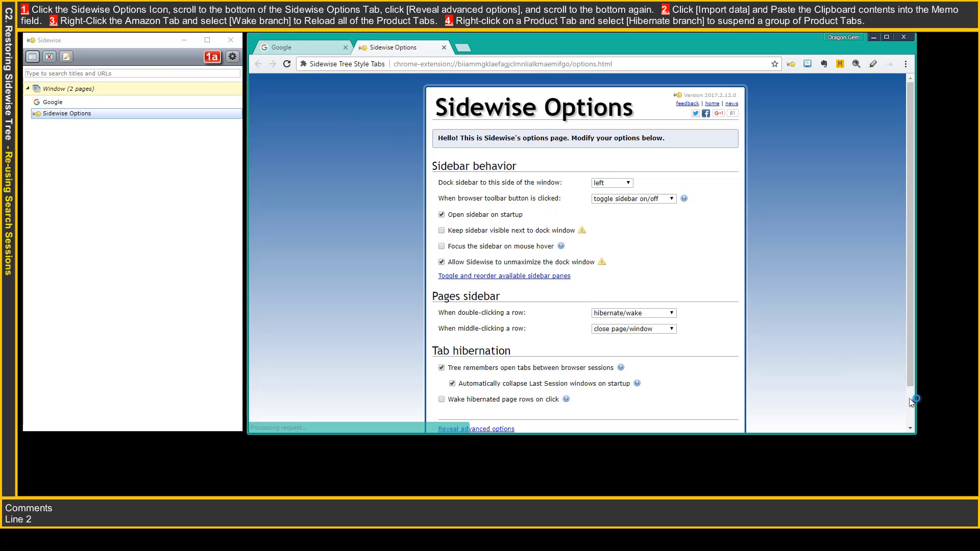
click(911, 400)
click(476, 385)
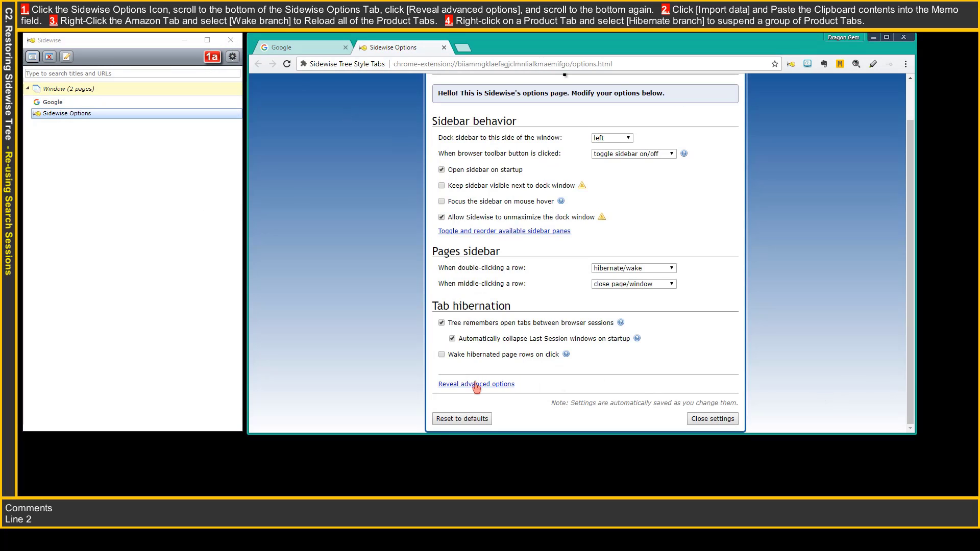
click(907, 411)
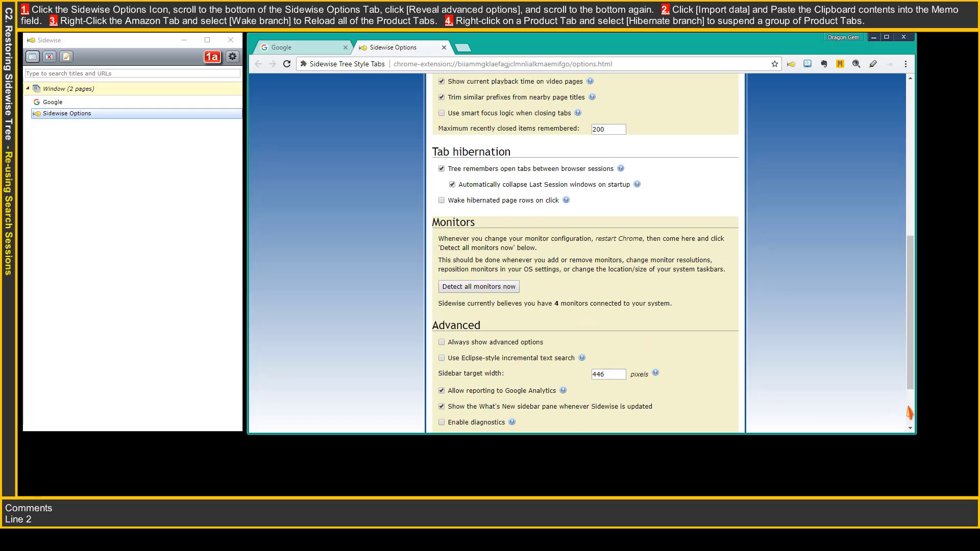
click(909, 412)
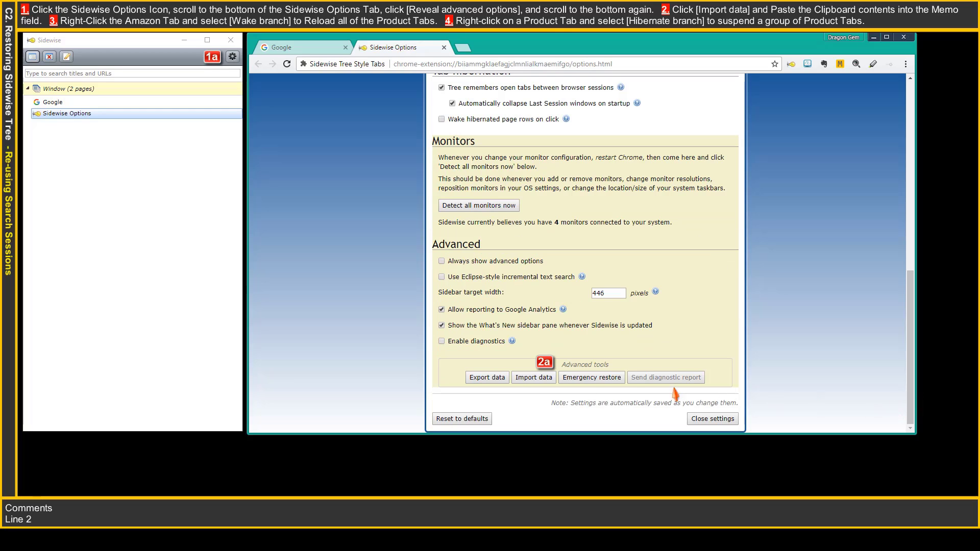
click(522, 380)
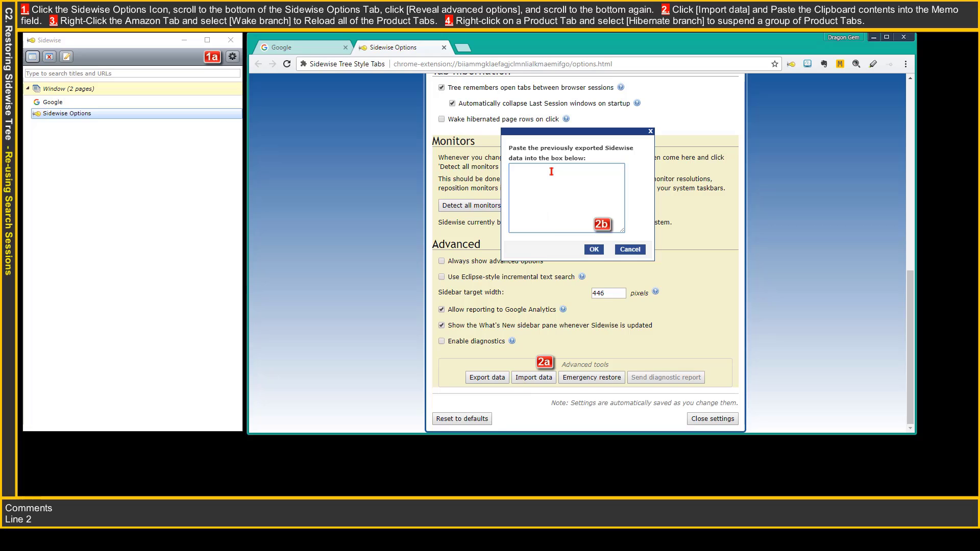
right_click(551, 173)
click(574, 233)
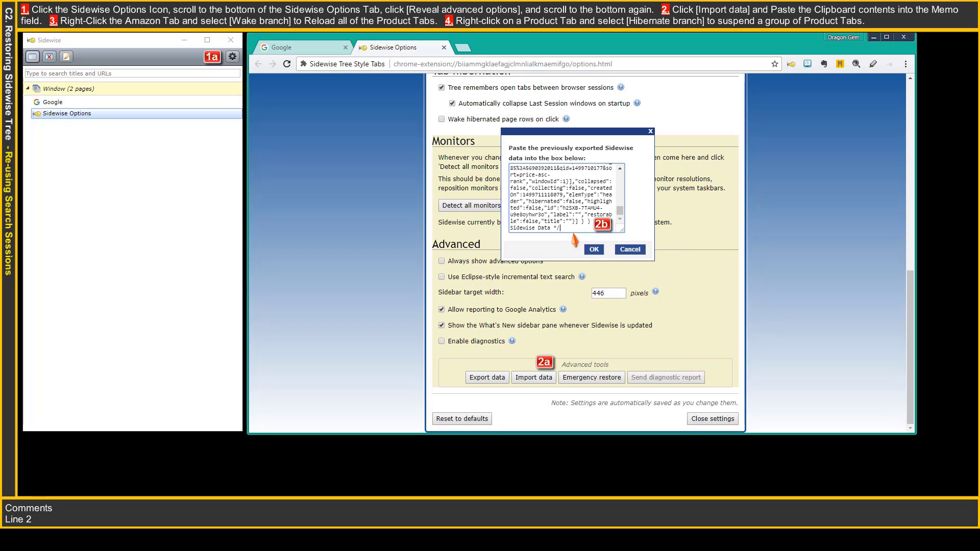
click(594, 249)
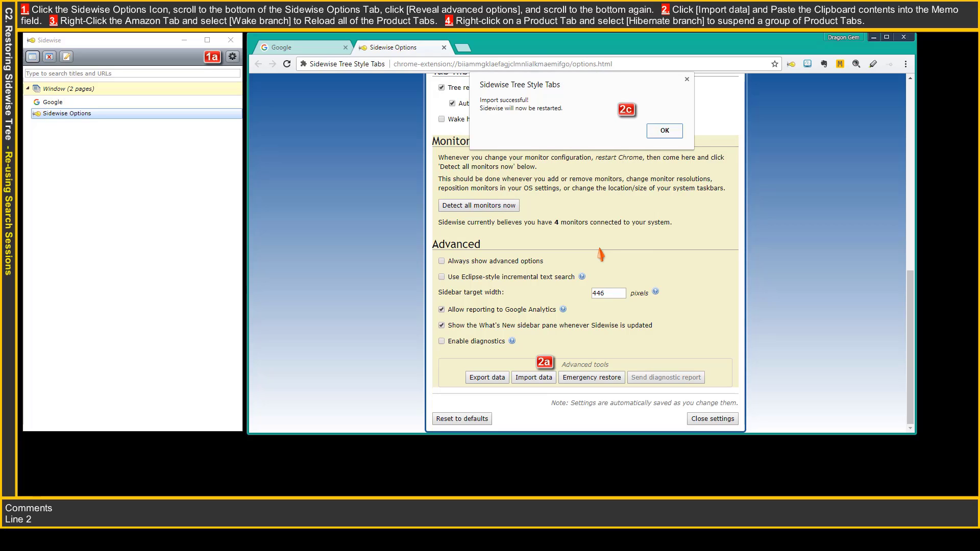
click(666, 131)
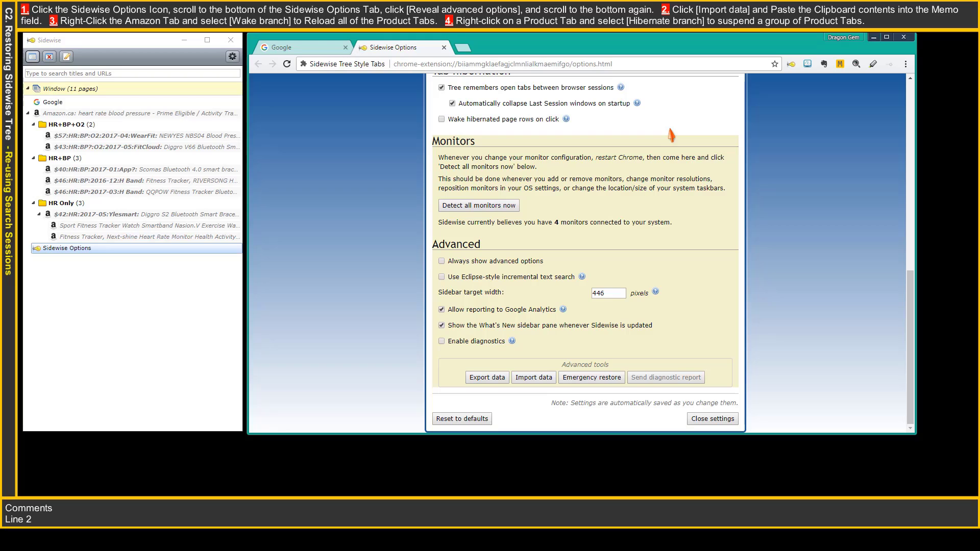
Step: Wake the whole Amazon heart rate blood pressure branch and hibernate the Diggro S2 branch in the HR Only folder
right_click(179, 117)
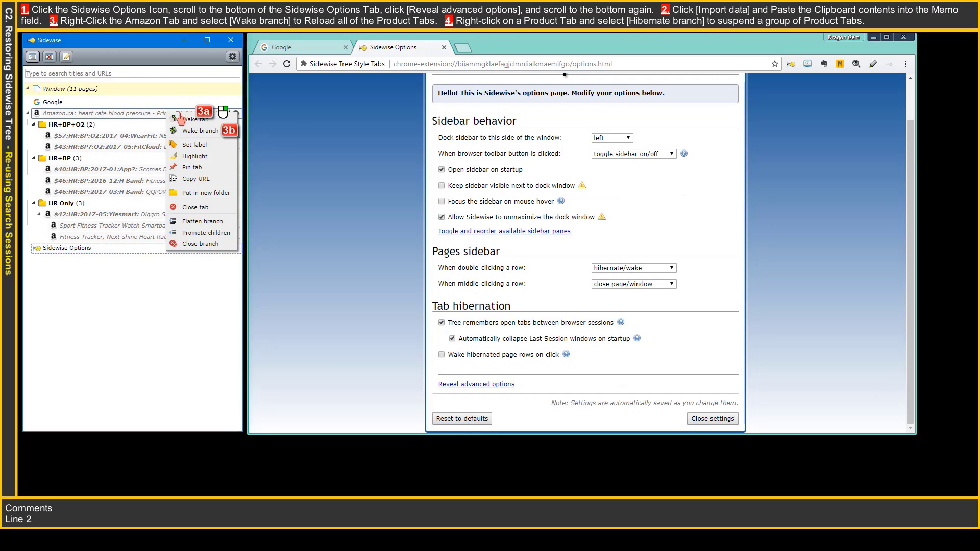
click(199, 129)
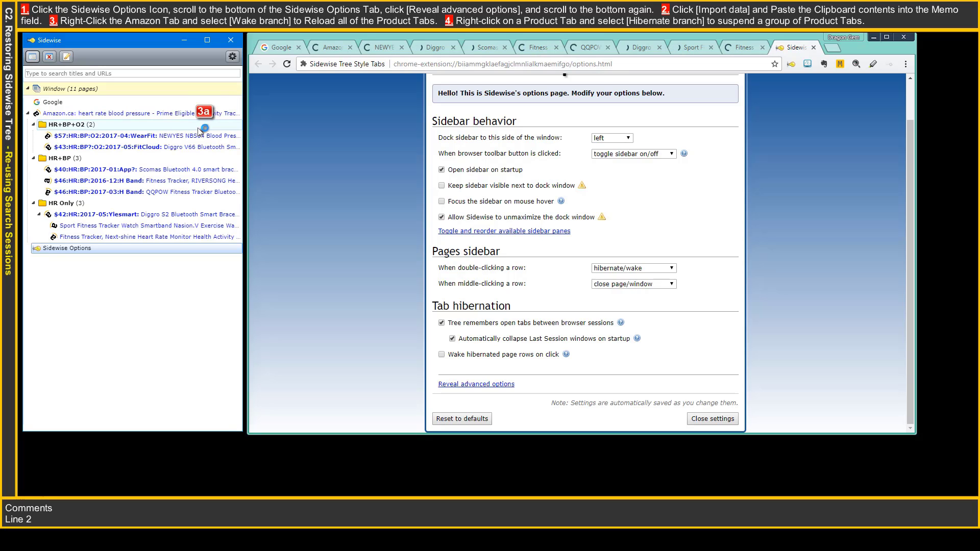
click(121, 217)
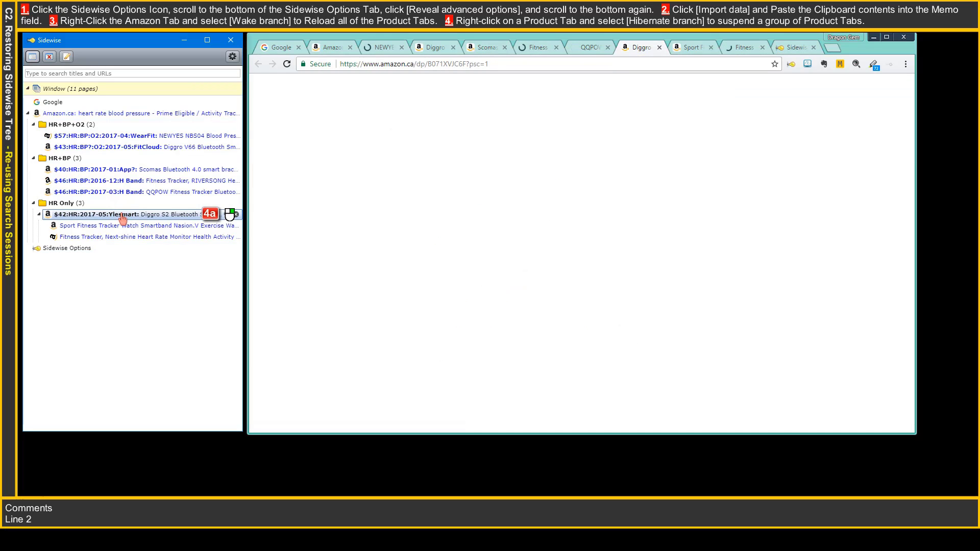
right_click(122, 218)
click(158, 237)
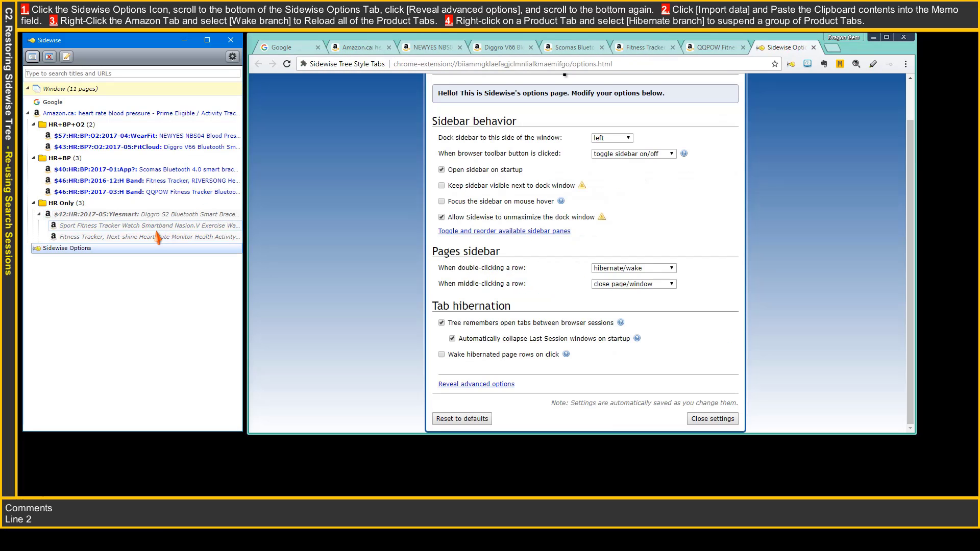
Step: Close the Sidewise Options tab and show the product description specifications on the RIVERSONG tracker page
click(238, 249)
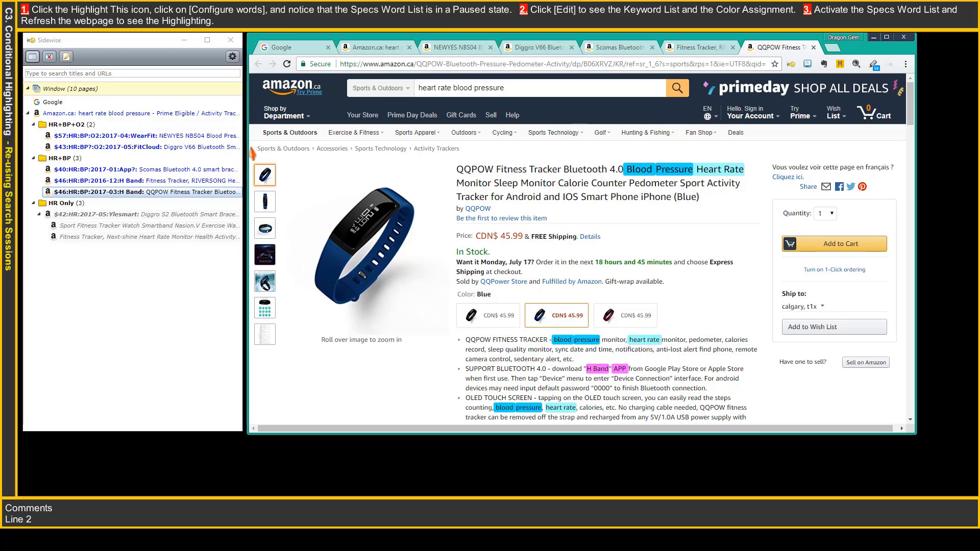
click(136, 182)
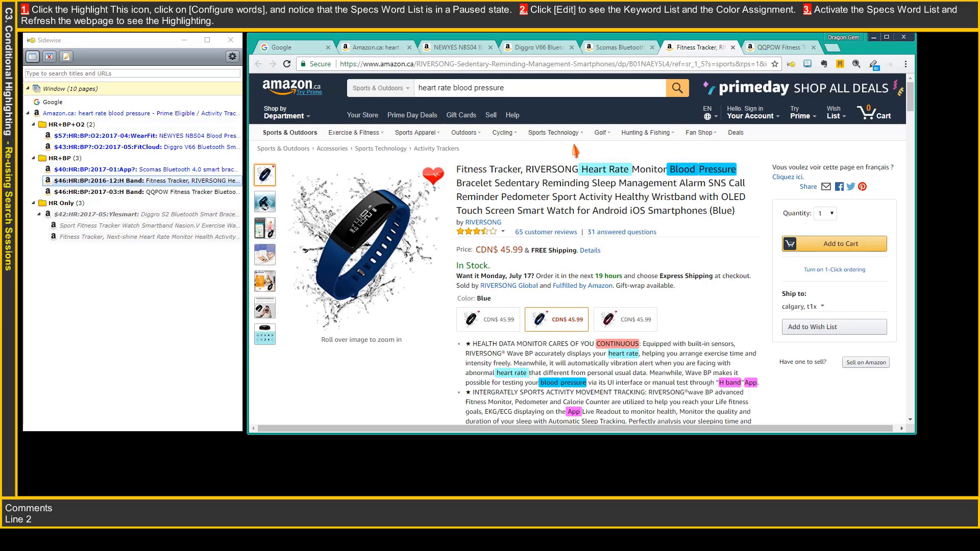
click(910, 377)
click(911, 377)
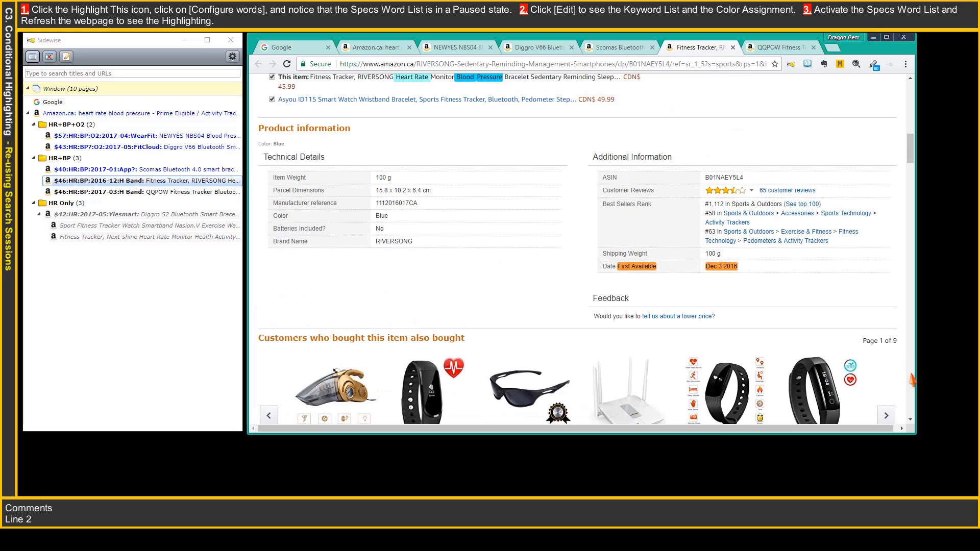
click(911, 379)
click(911, 379)
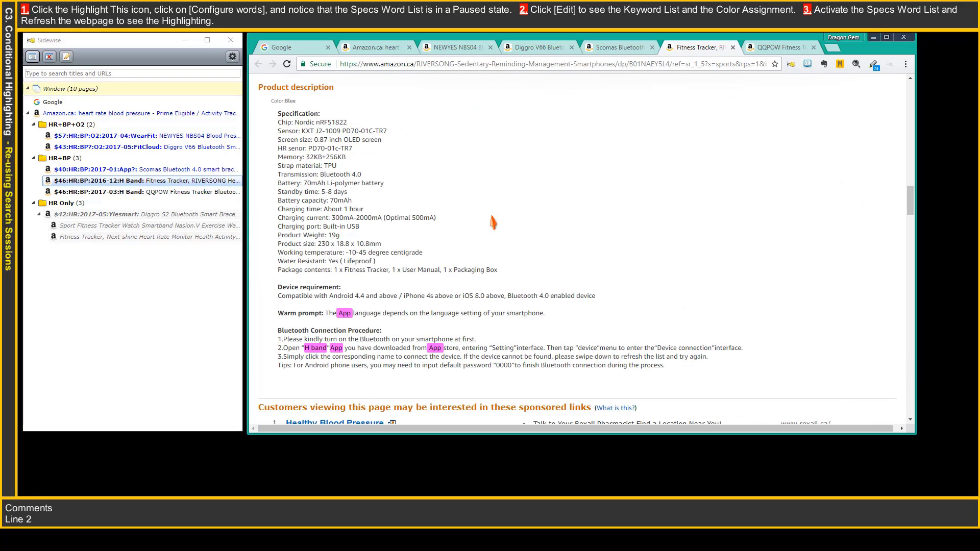
Step: Review the keywords and colours of the Specs word list in Highlight This, activate the list and refresh the RIVERSONG page
click(874, 64)
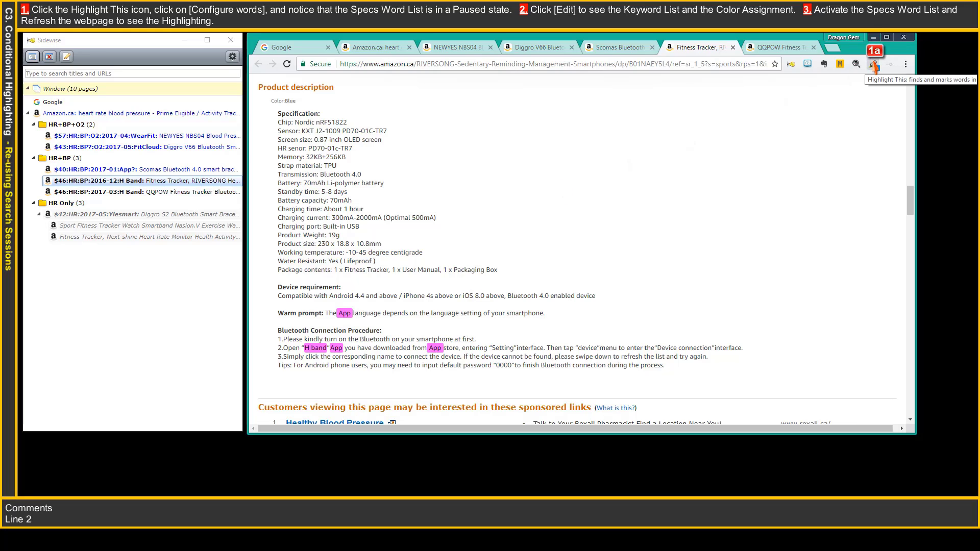
click(675, 100)
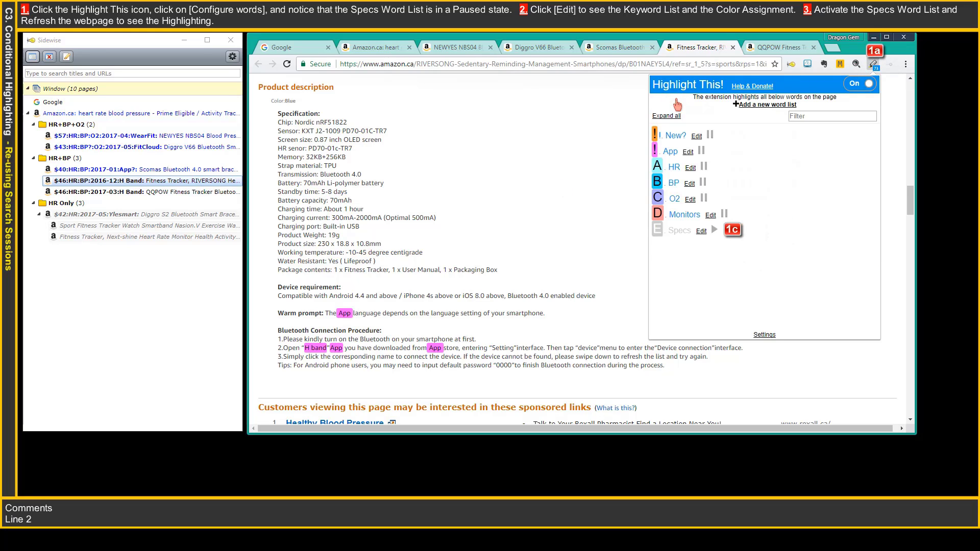
click(701, 231)
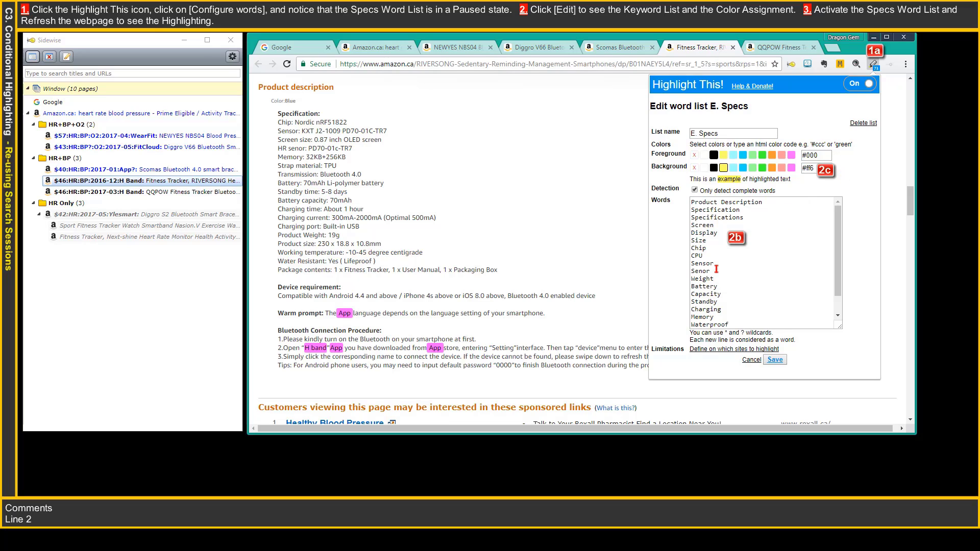
click(718, 271)
click(836, 308)
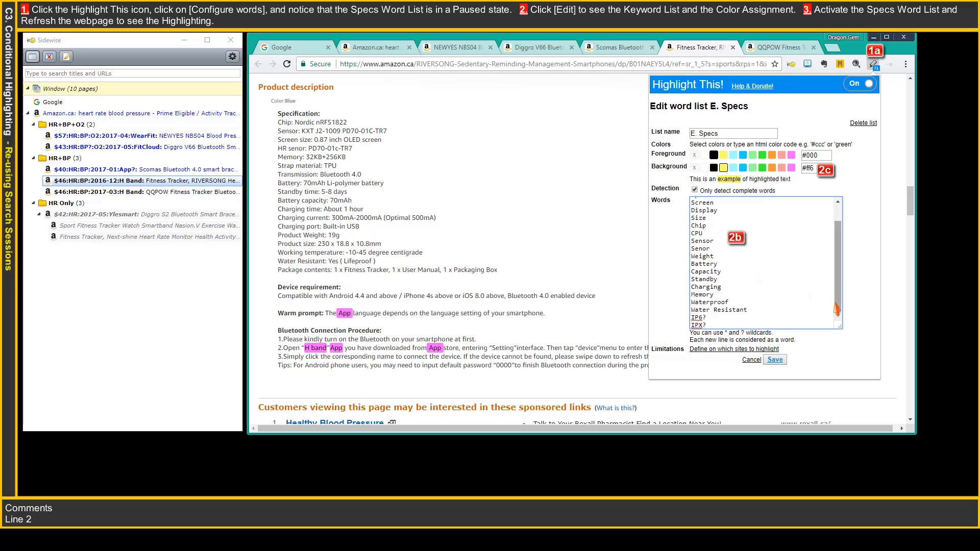
click(774, 360)
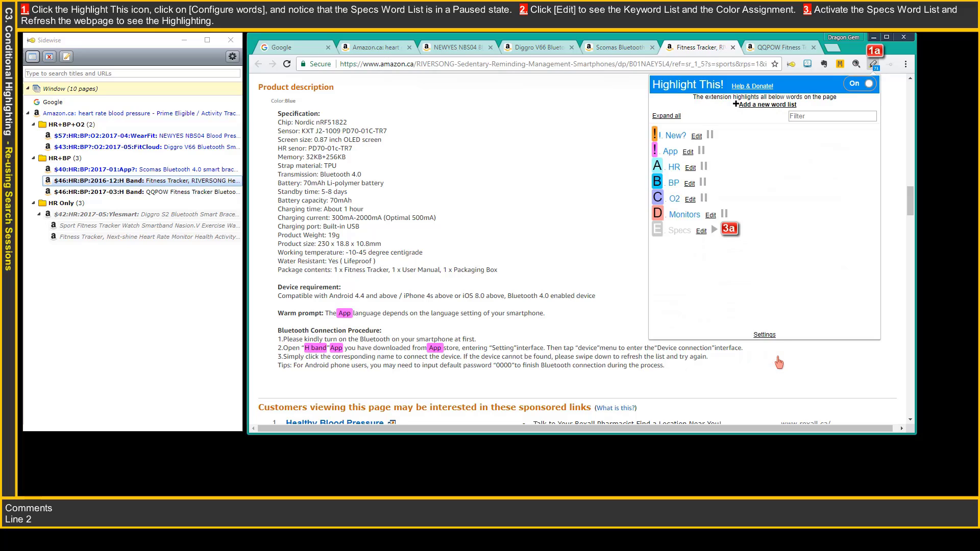
click(715, 231)
click(287, 64)
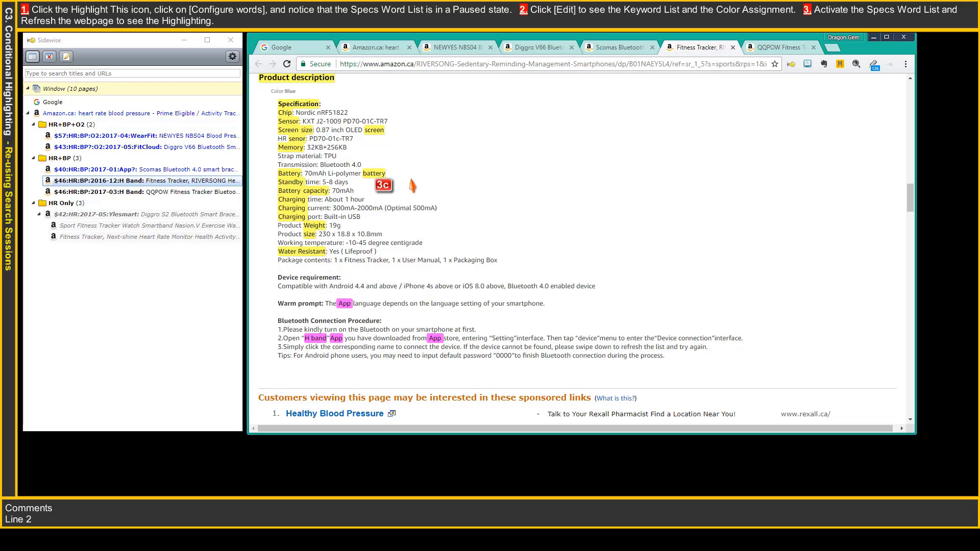
Step: Export the Highlight This word lists and settings as a backup to HT-FitnessTrackers.txt in the !HighlightThis folder, replacing the existing file
key(Home)
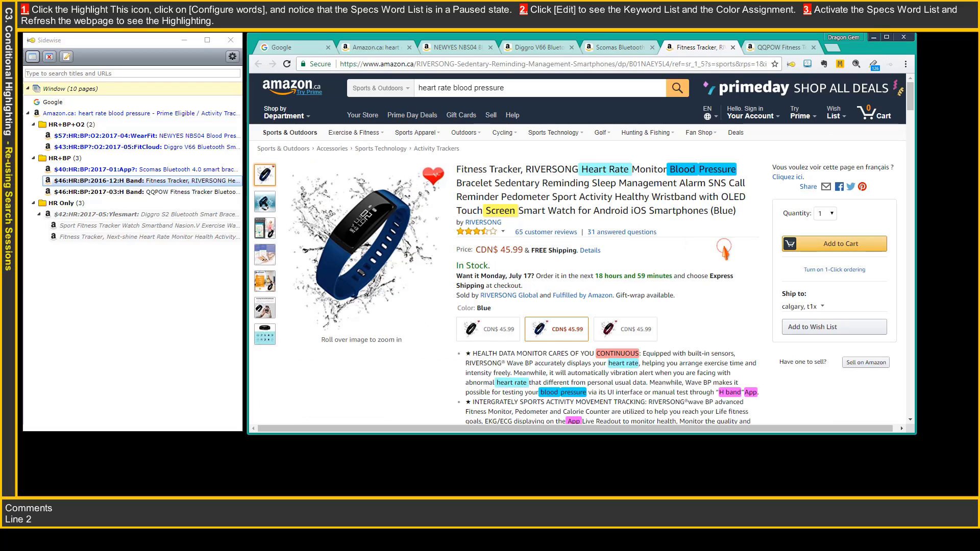
scroll(909, 368, down, 6)
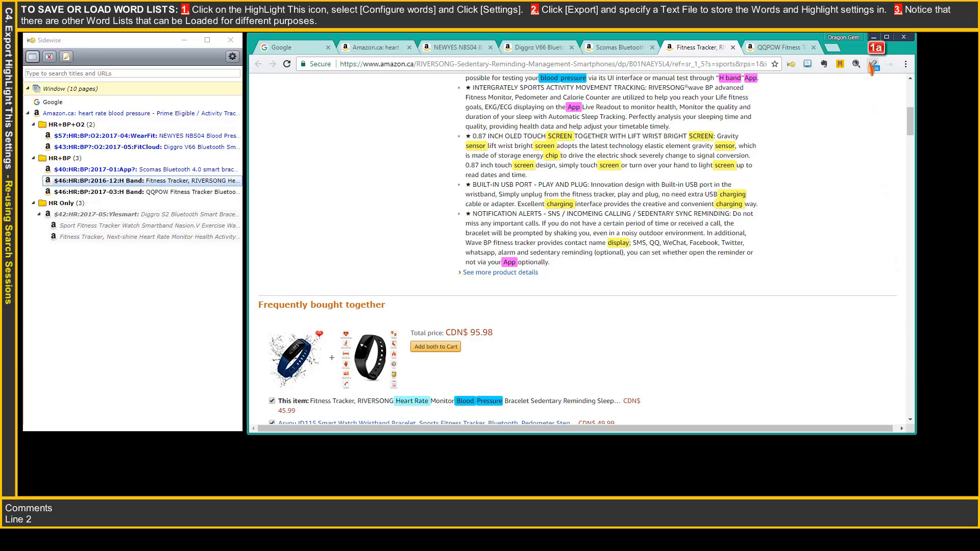
click(874, 64)
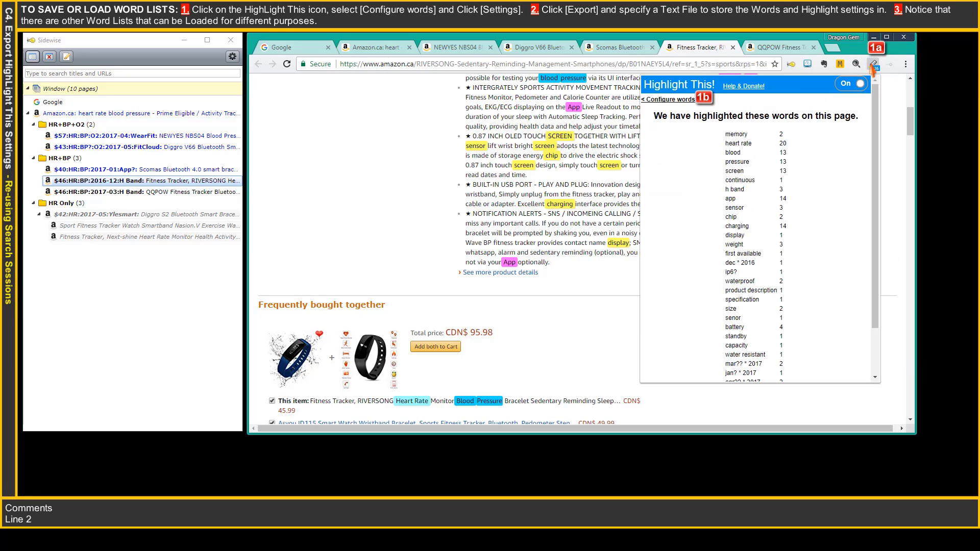
click(673, 101)
click(767, 382)
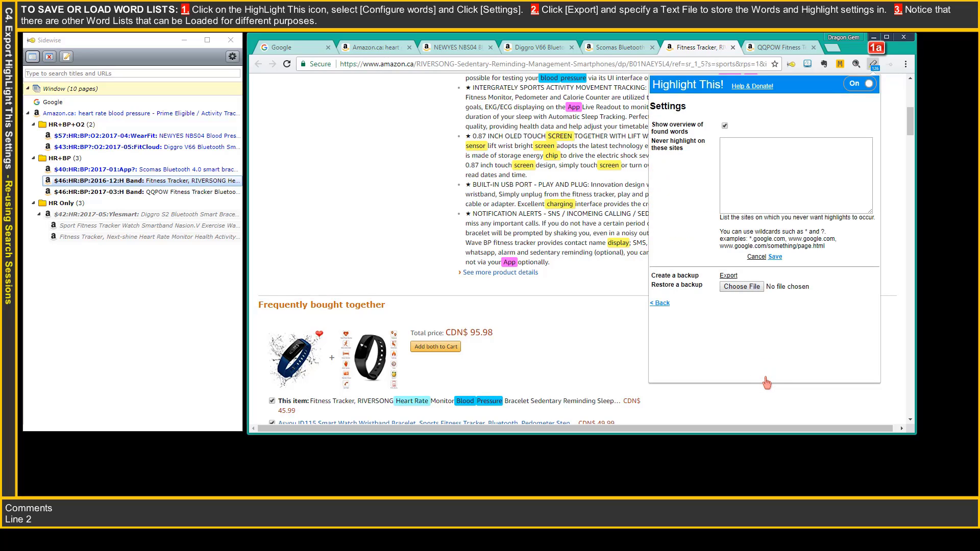
click(728, 276)
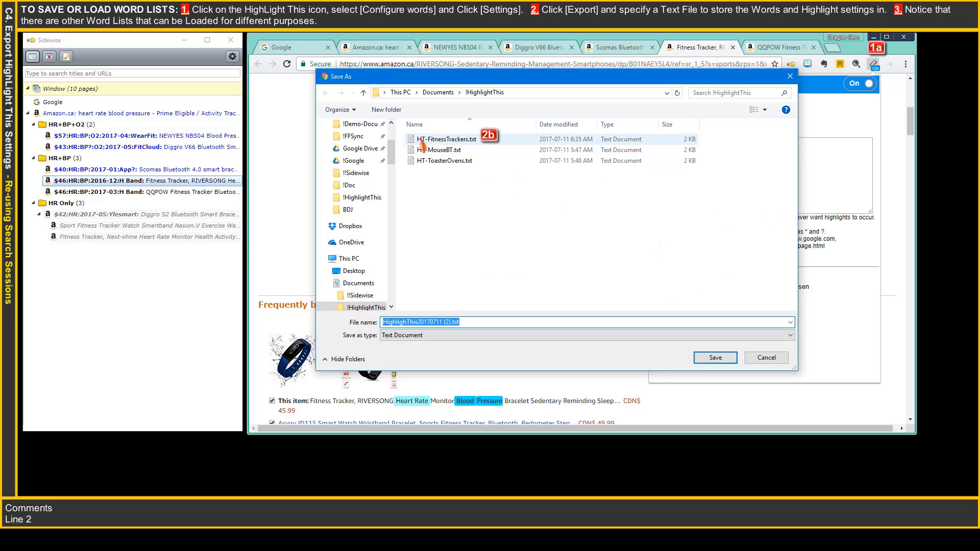
click(423, 141)
click(704, 359)
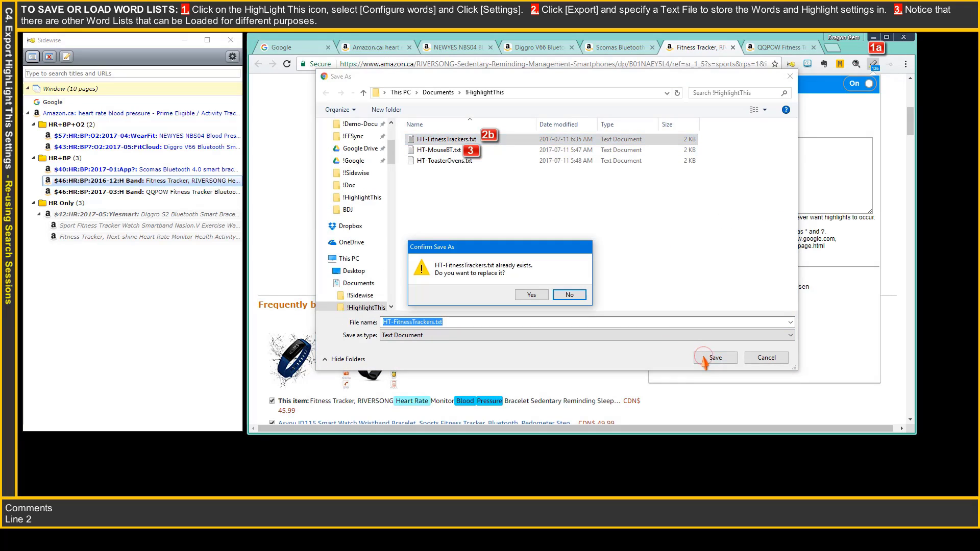
click(531, 295)
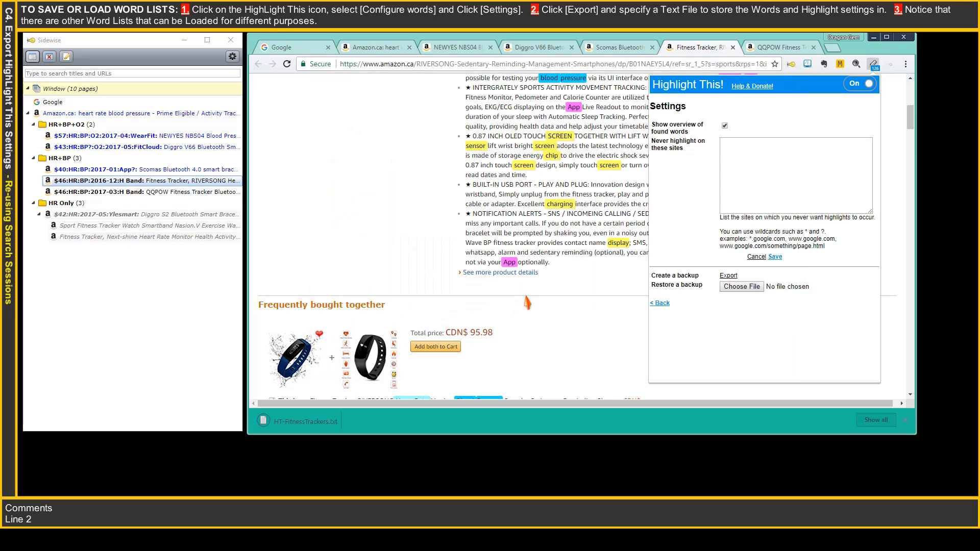
click(905, 423)
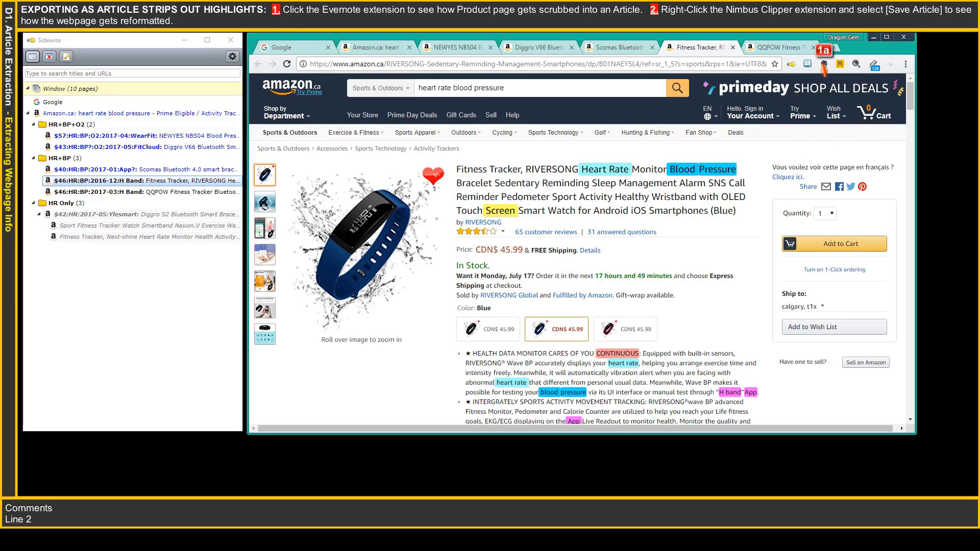
Step: Preview the RIVERSONG product page as an Evernote Amazon clip down to its product description, and close the clipper without saving
click(824, 65)
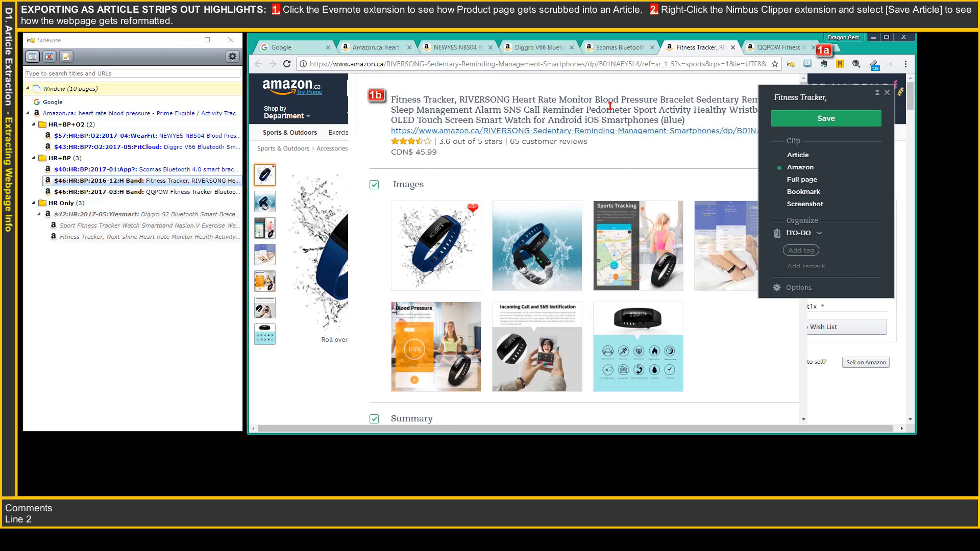
scroll(610, 105, down, 10)
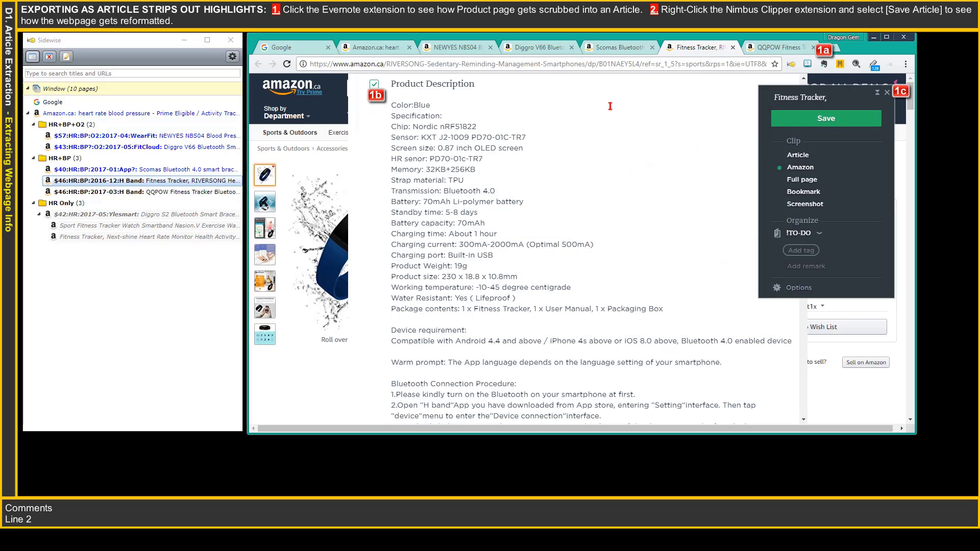
click(886, 92)
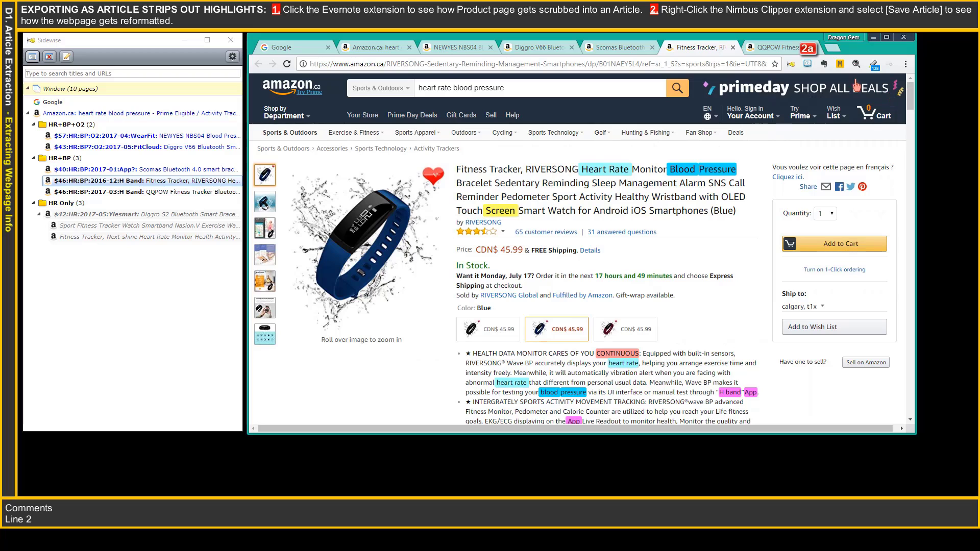
Step: Preview the RIVERSONG page as a Nimbus article clip, examine how its text is reformatted, and cancel the clip
right_click(807, 64)
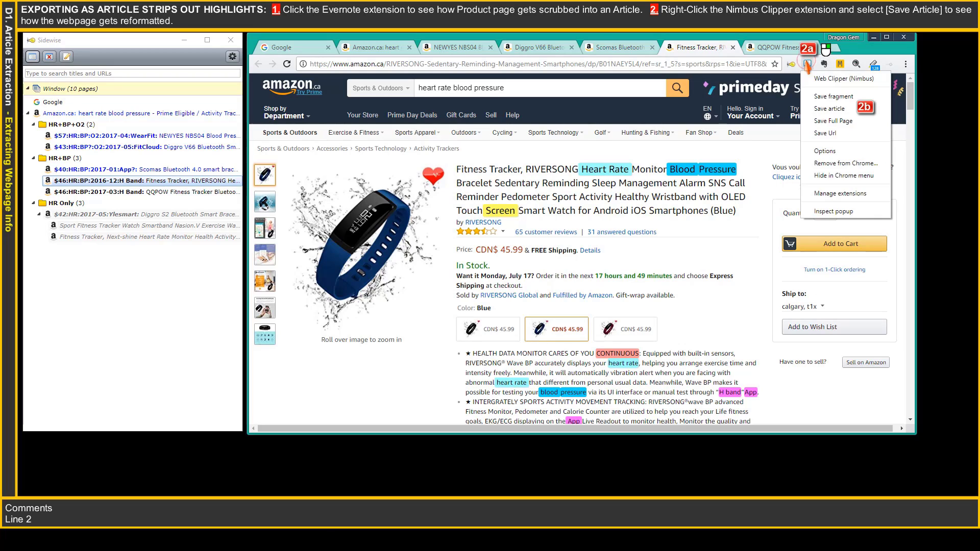
click(809, 108)
click(888, 304)
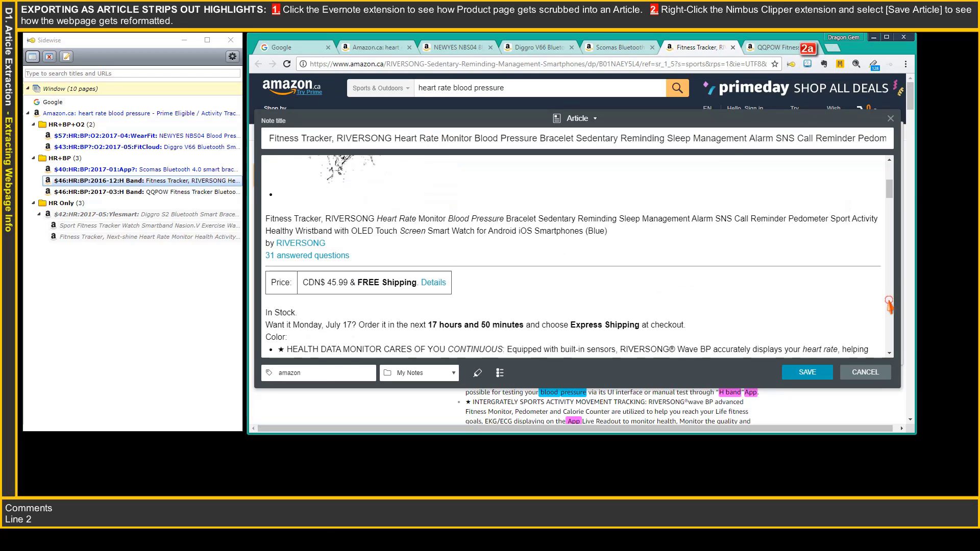
click(889, 304)
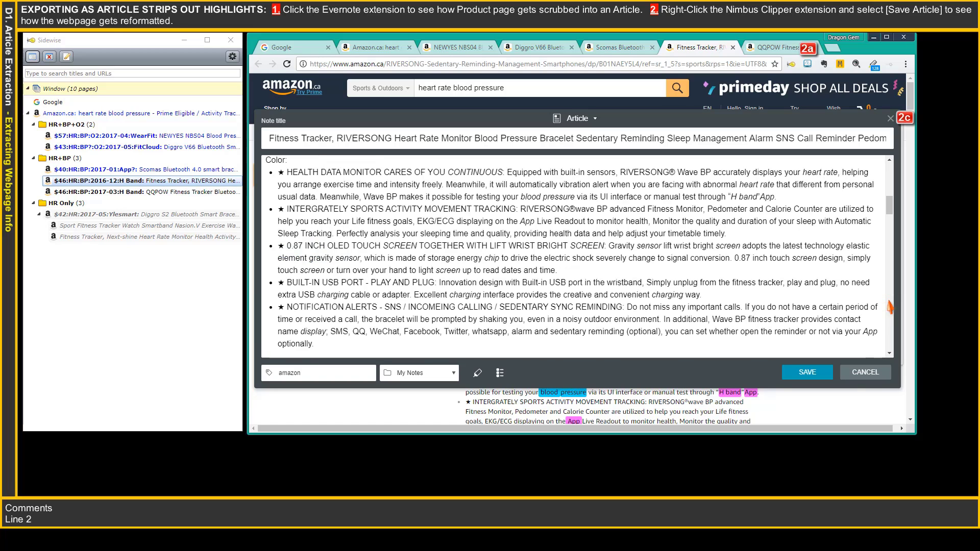
click(850, 376)
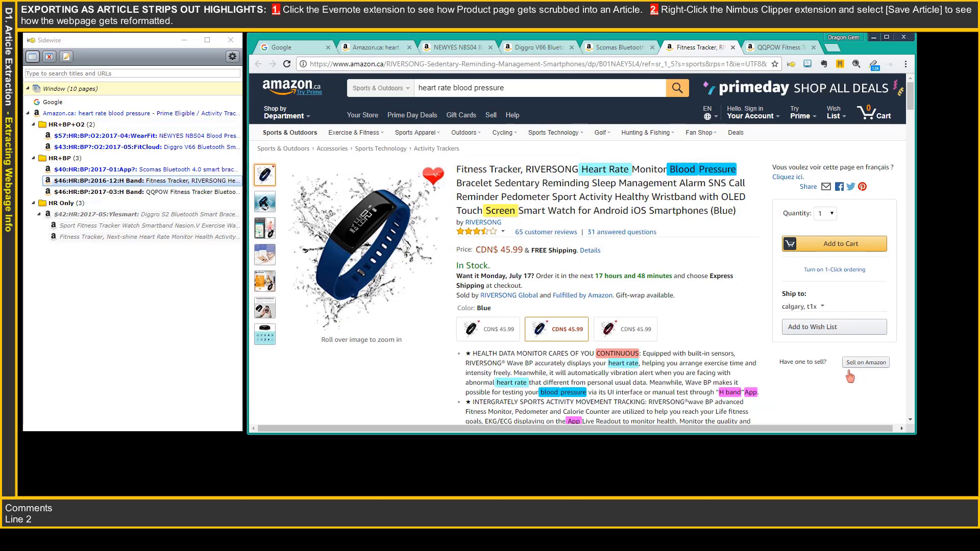
Step: Start a Nimbus fragment capture and select the product title and details block and the Product information section
right_click(807, 64)
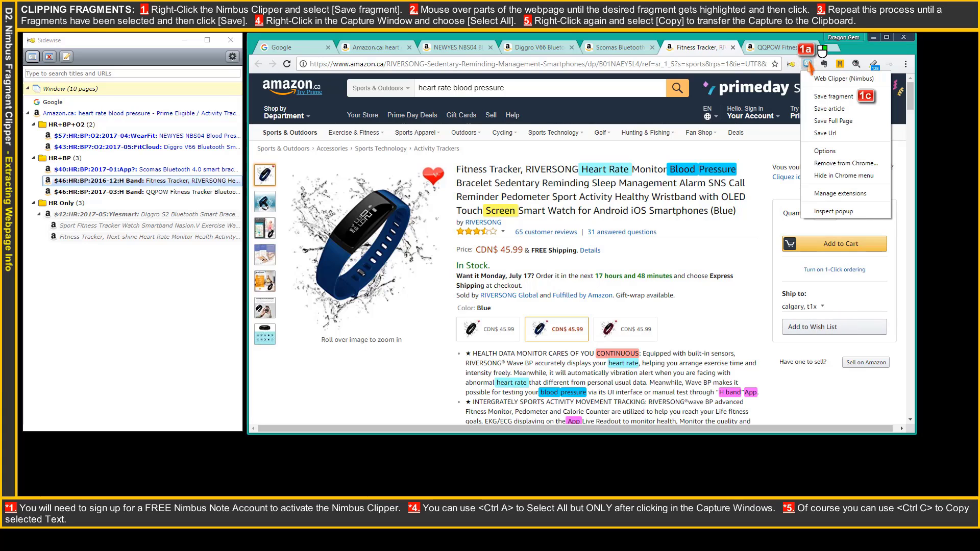
click(807, 96)
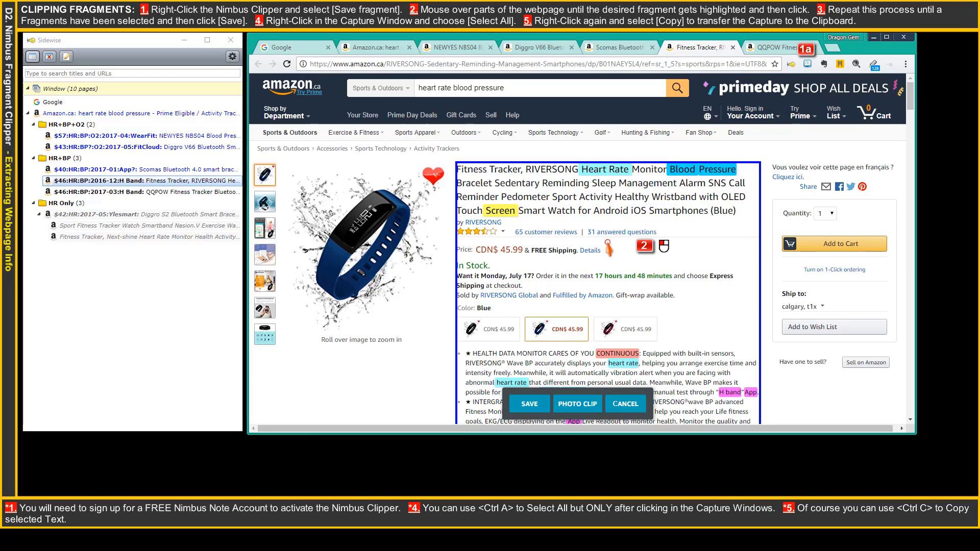
click(609, 249)
click(910, 368)
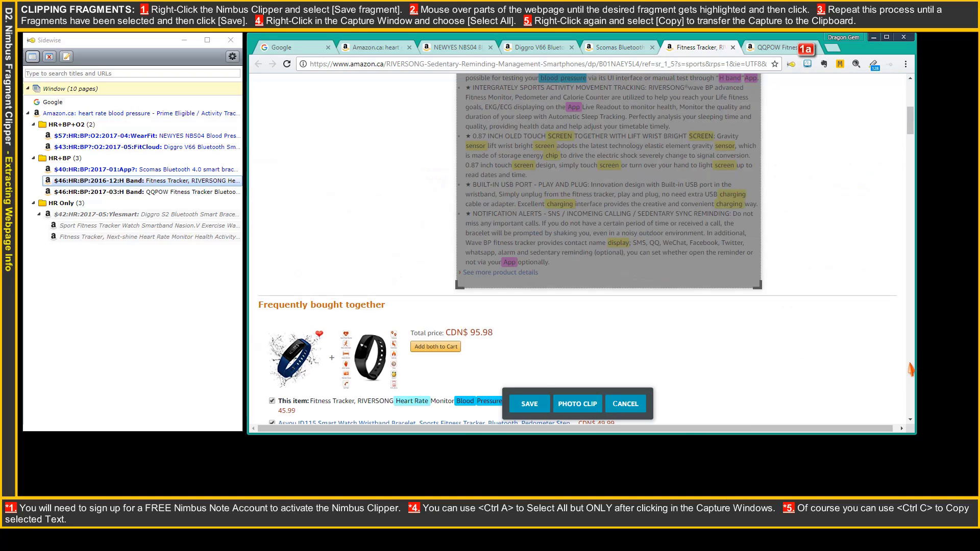
click(910, 368)
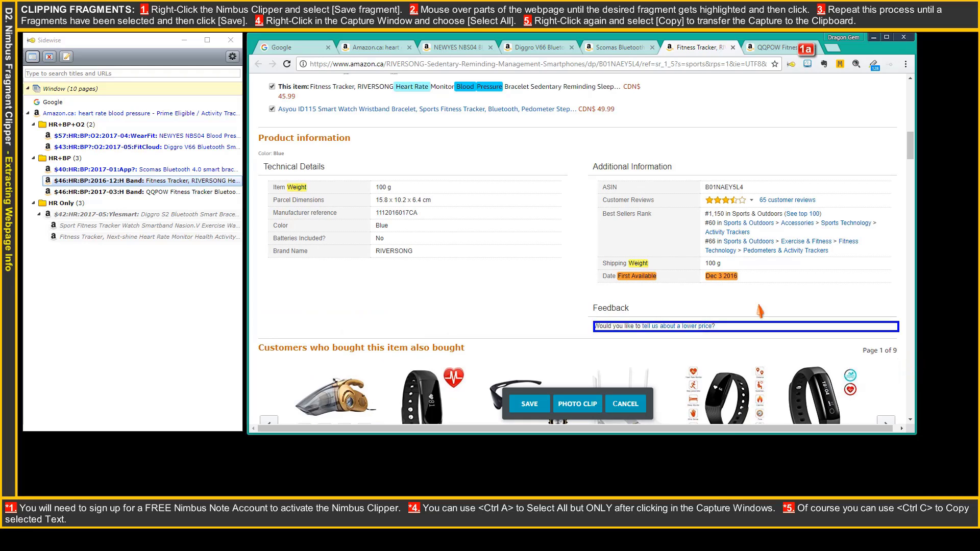
click(353, 152)
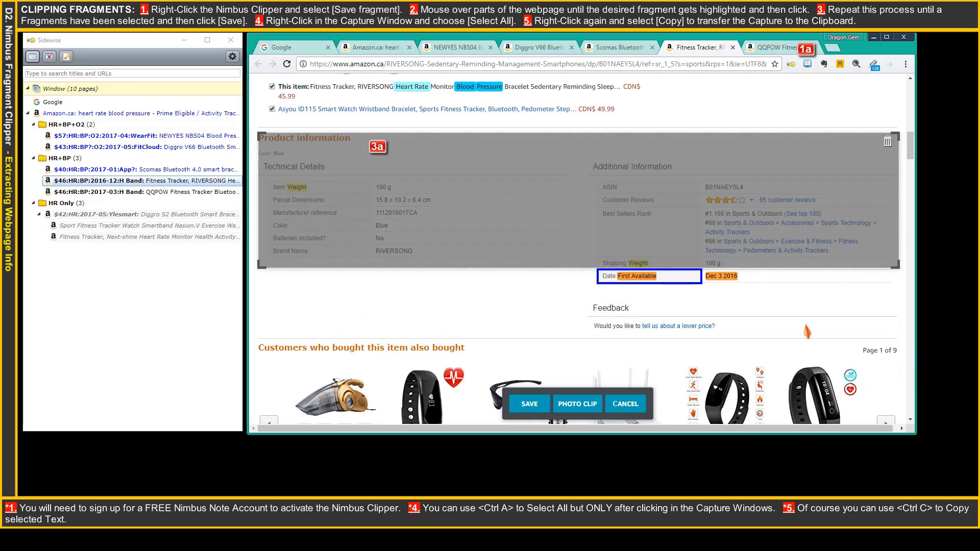
Step: Add the Product description and Customer questions & answers sections to the fragment capture
click(910, 370)
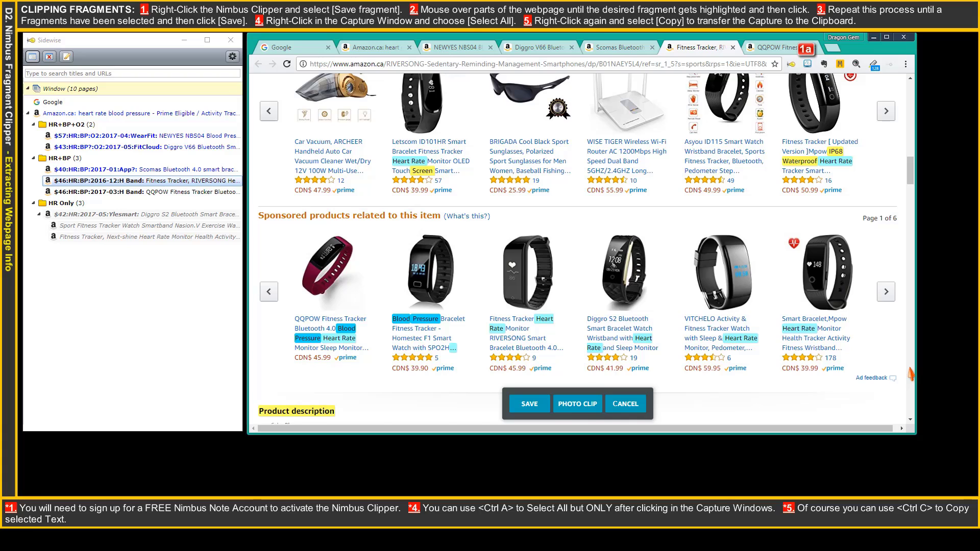
click(910, 370)
click(336, 112)
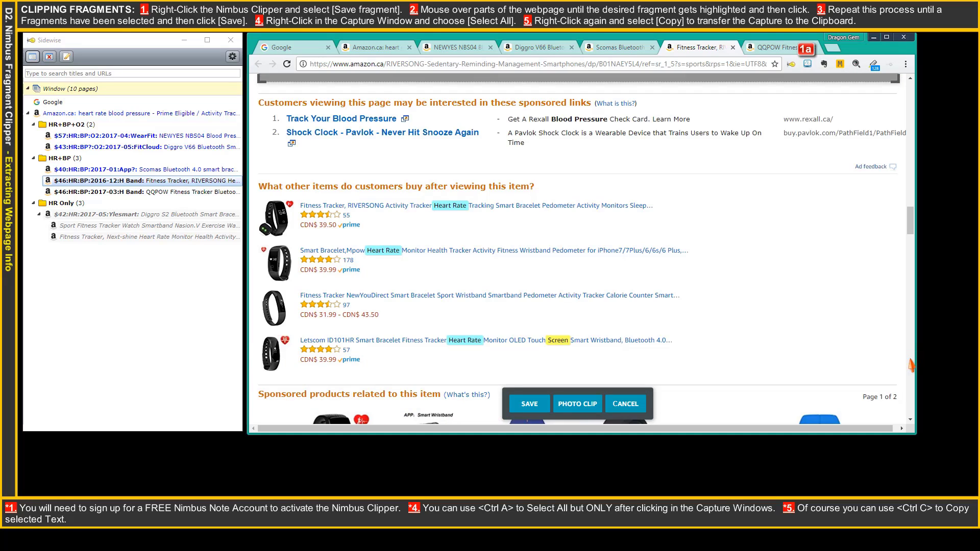
click(911, 365)
click(911, 365)
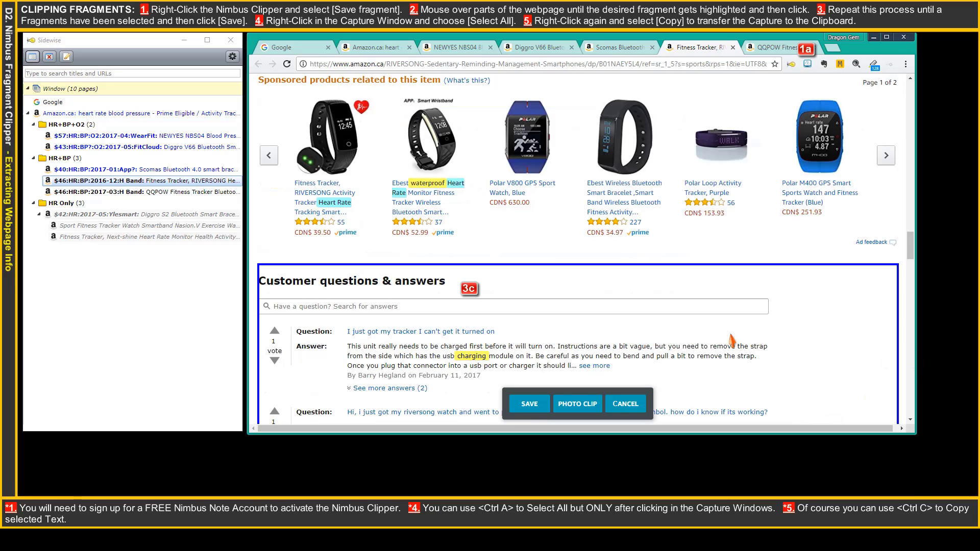
click(449, 303)
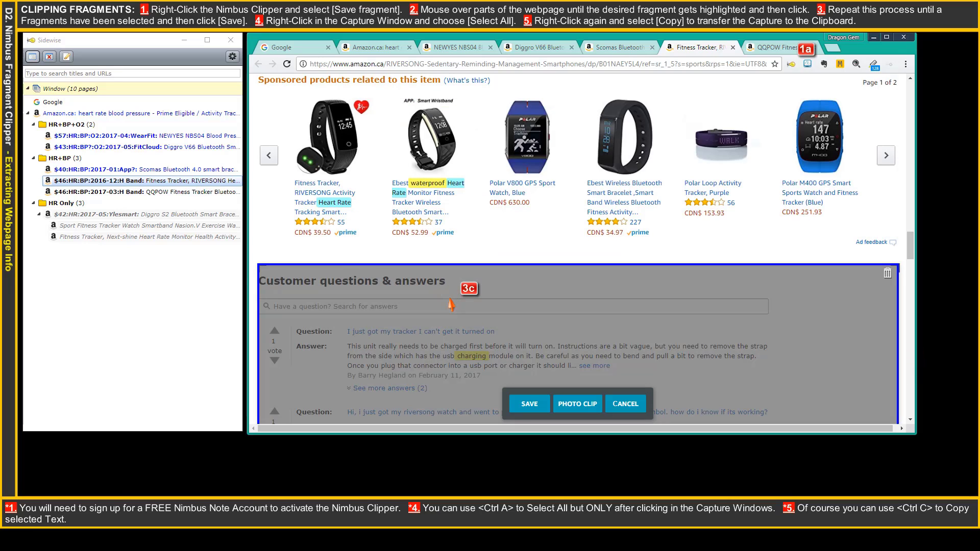
Step: Add the Customer reviews and Most recent customer reviews blocks to the capture and open all fragments in the Nimbus note window
click(910, 391)
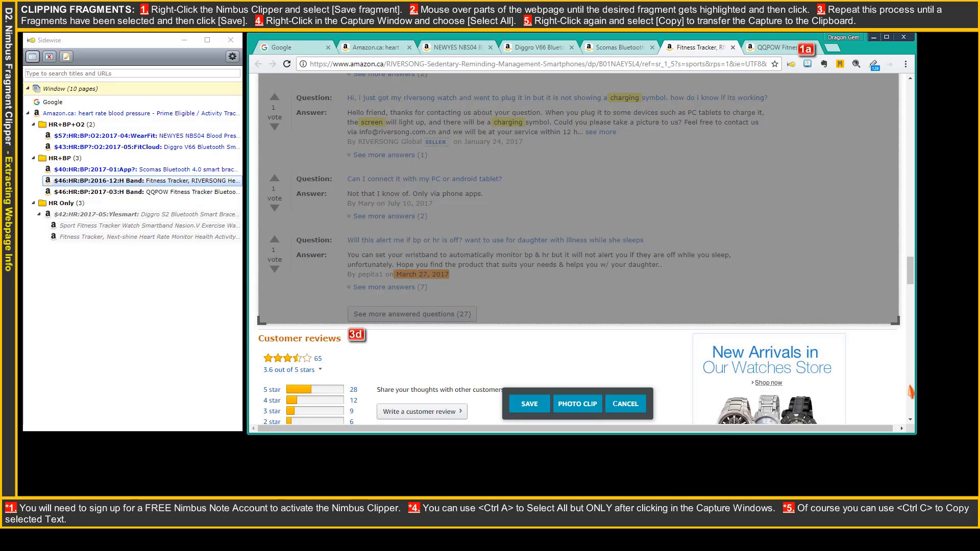
click(347, 352)
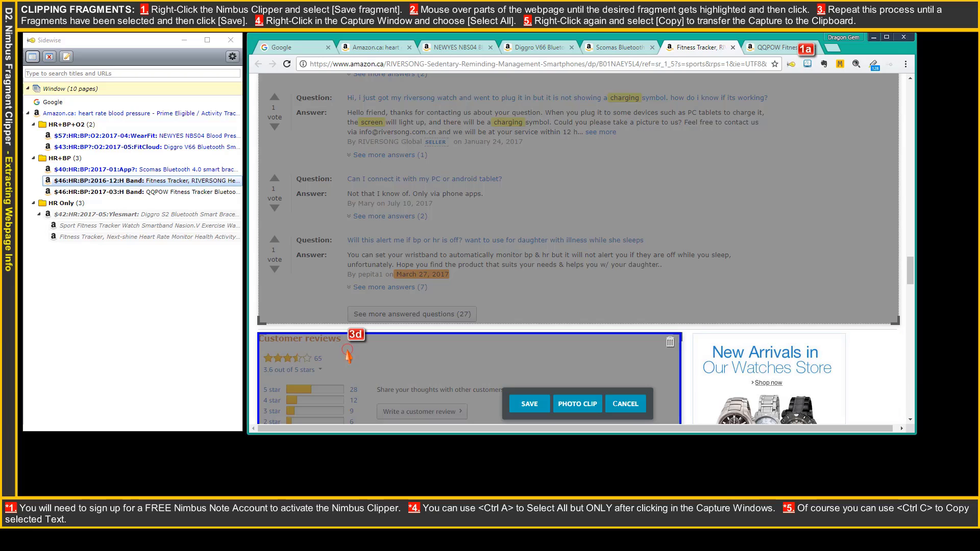
click(911, 400)
click(820, 282)
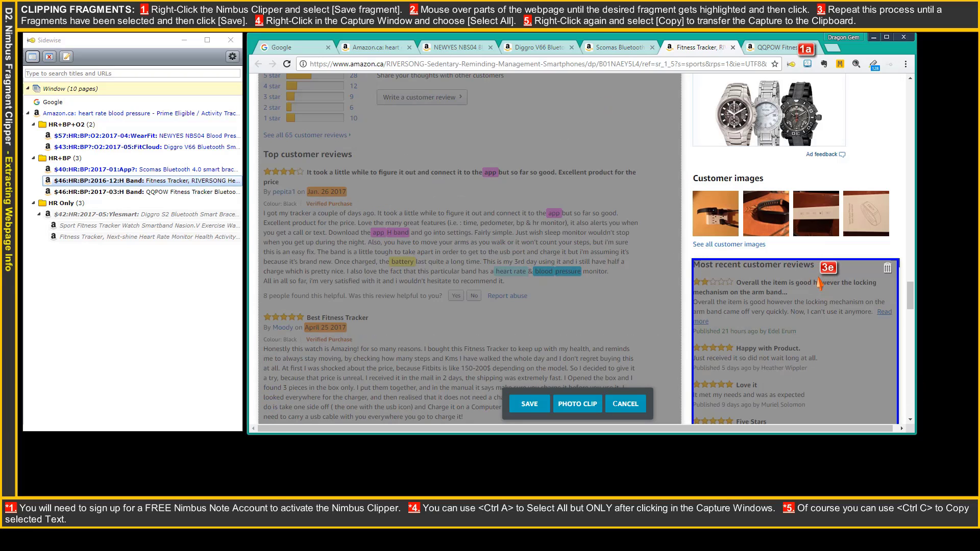
key(Home)
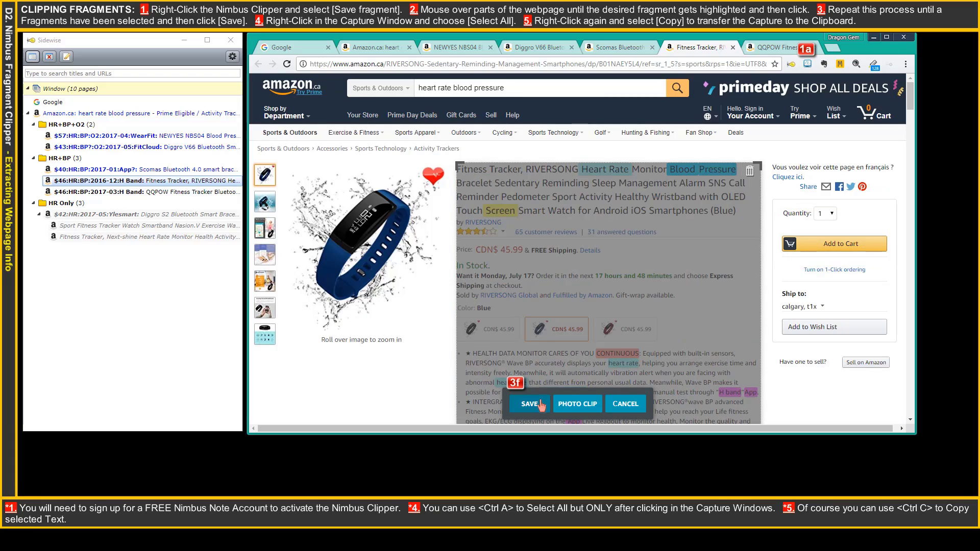
click(541, 405)
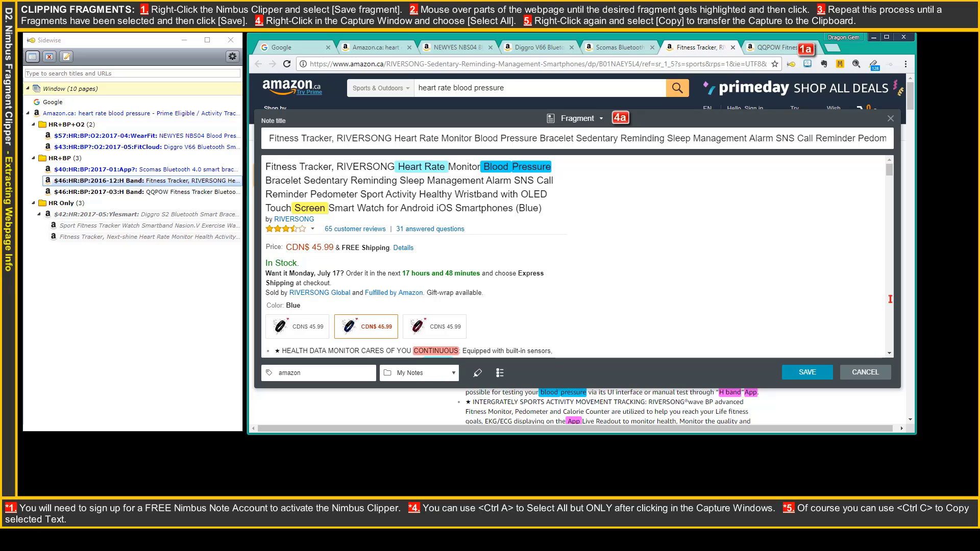
Step: Select the entire content of the Nimbus fragment note and copy it to the clipboard
right_click(531, 250)
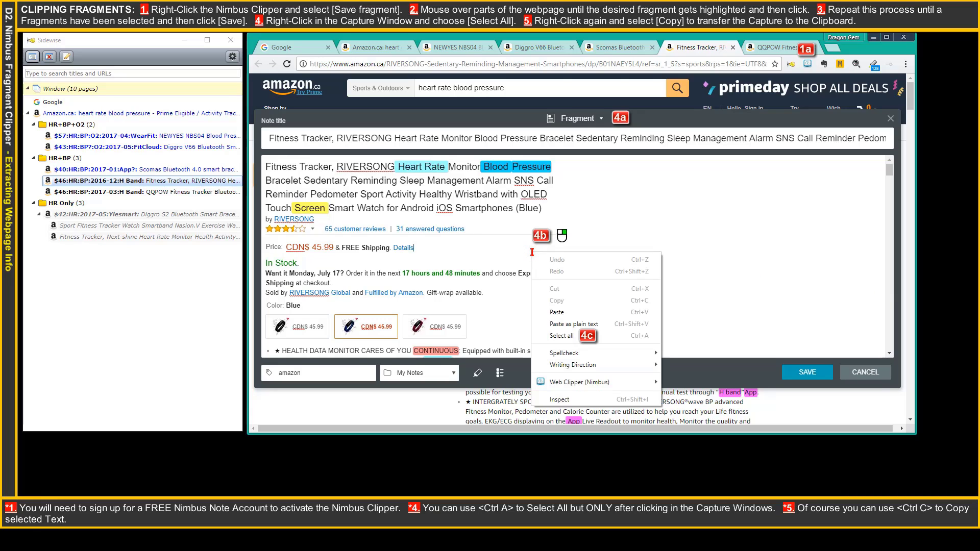
click(550, 336)
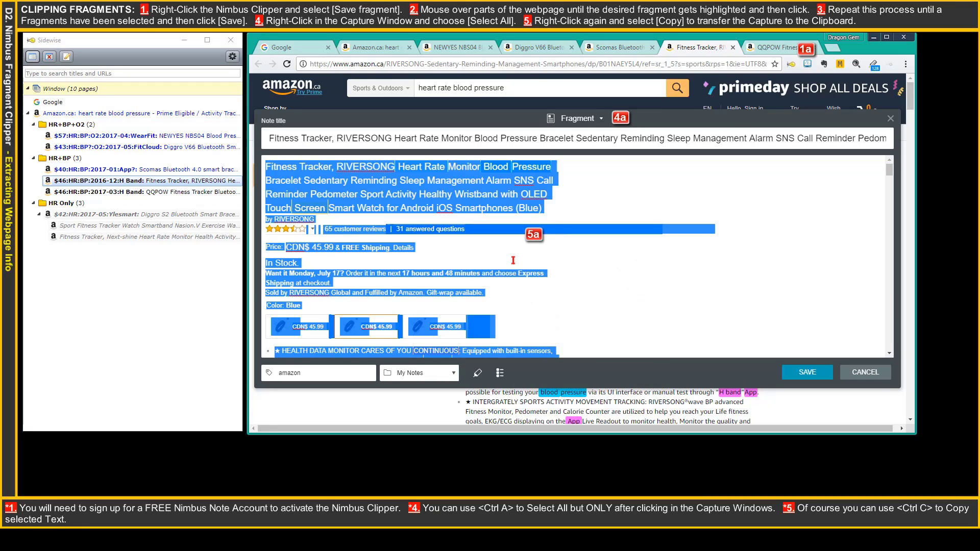
right_click(504, 241)
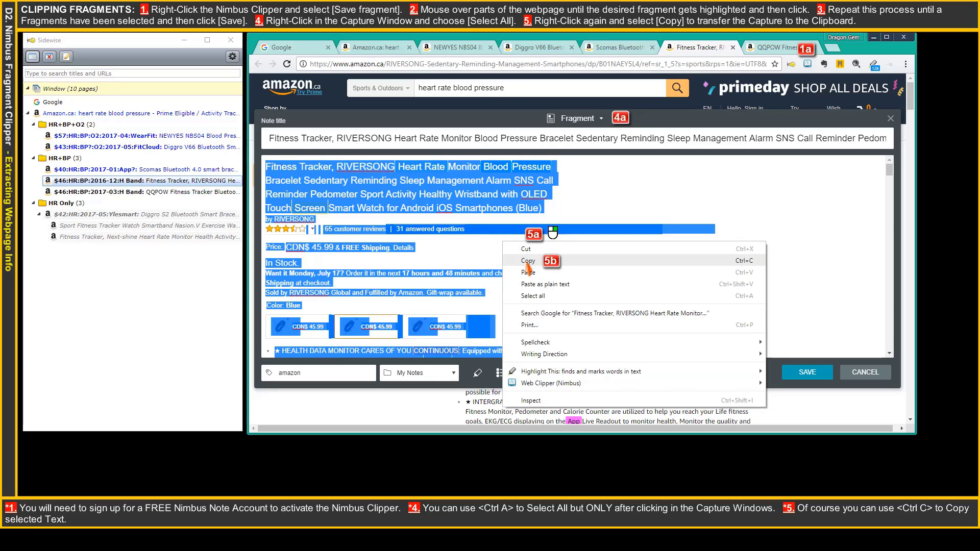
click(529, 261)
Step: Switch to RightNote, paste the clipped product information into New Note 4 under HR+BP, and return to the start of the note
key(alt+Tab)
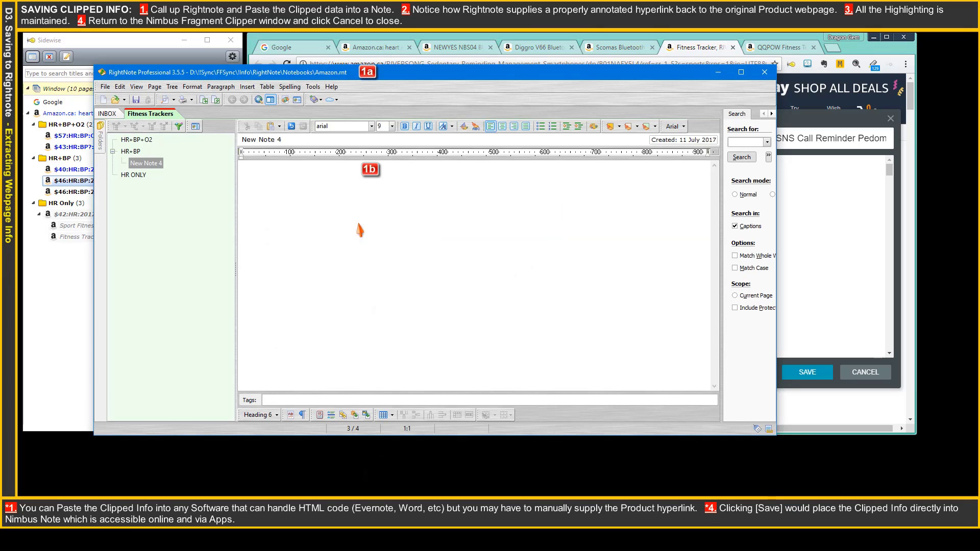
click(347, 167)
right_click(348, 169)
click(351, 195)
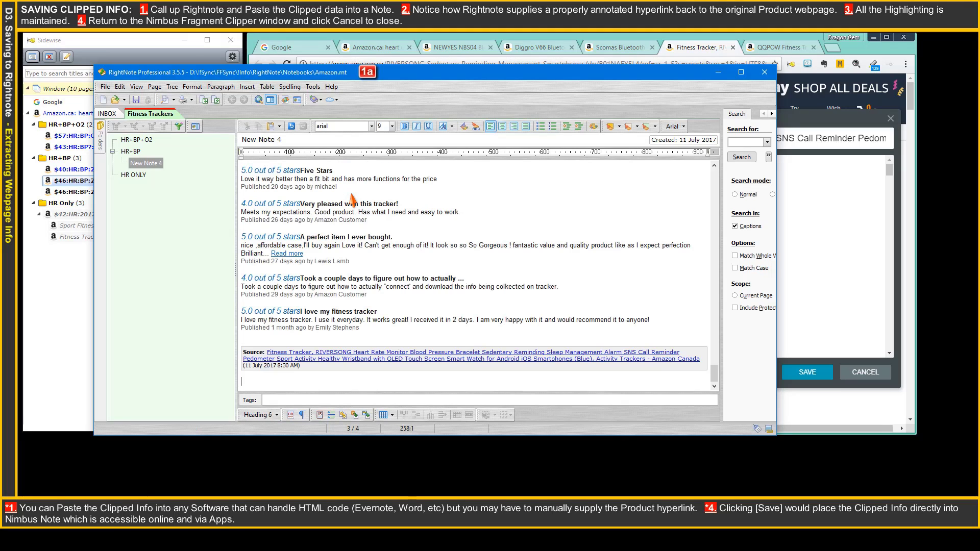
key(ctrl+Home)
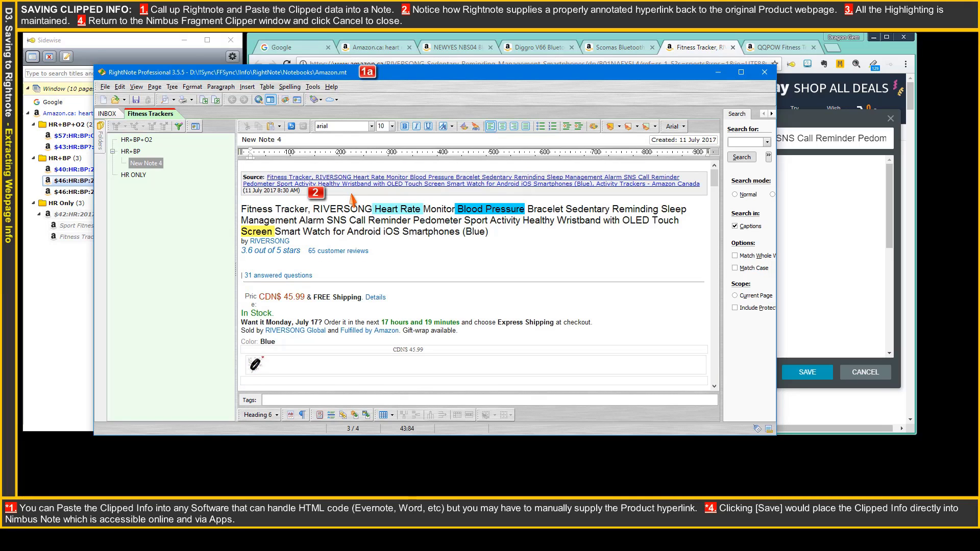
Step: Review the highlighting in the pasted note, minimize RightNote, and cancel the Nimbus fragment note in the browser
click(714, 353)
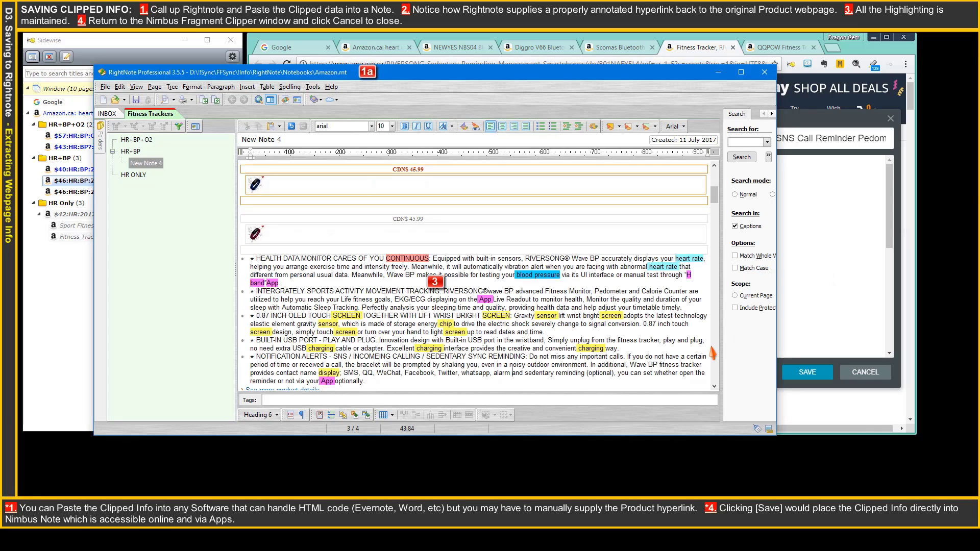
click(714, 180)
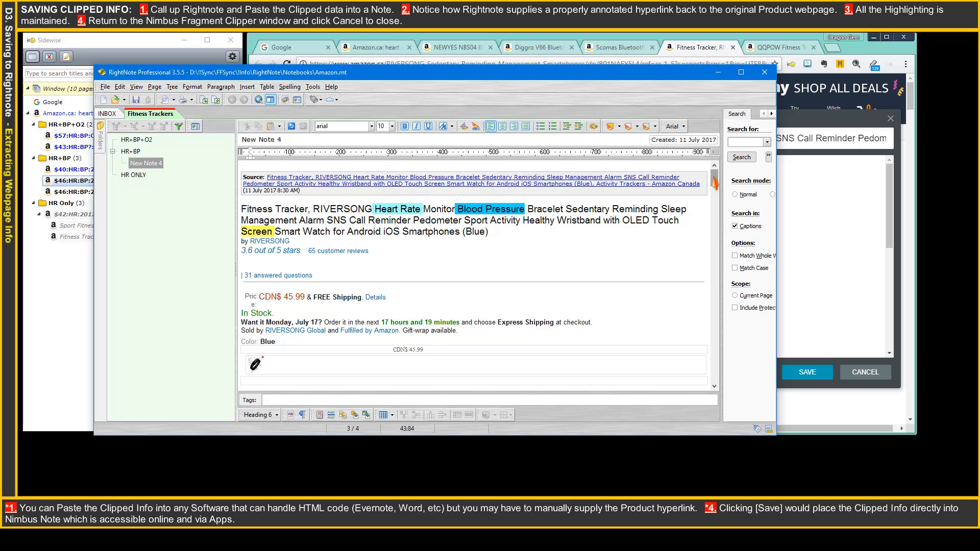
click(718, 74)
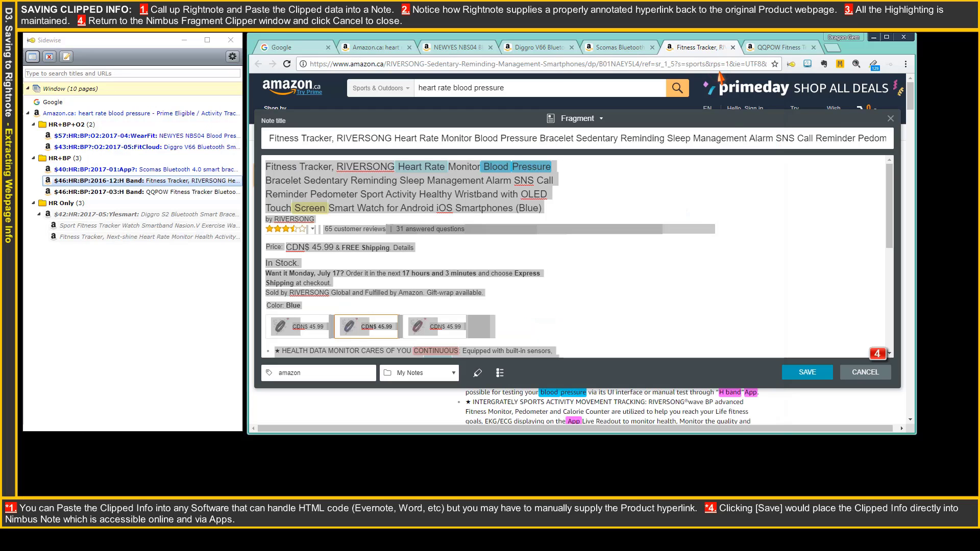
click(863, 373)
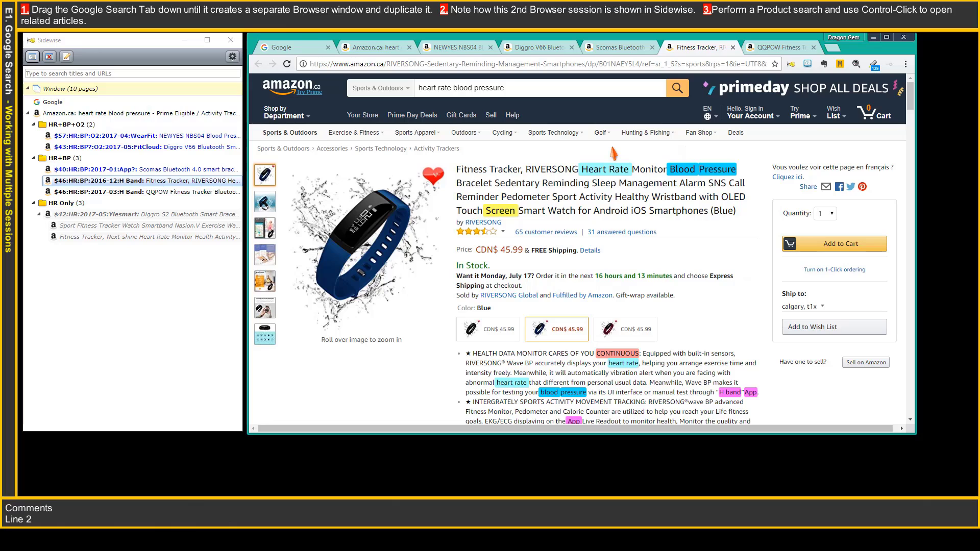
Step: Detach the Google page into its own browser window and duplicate it there
click(286, 50)
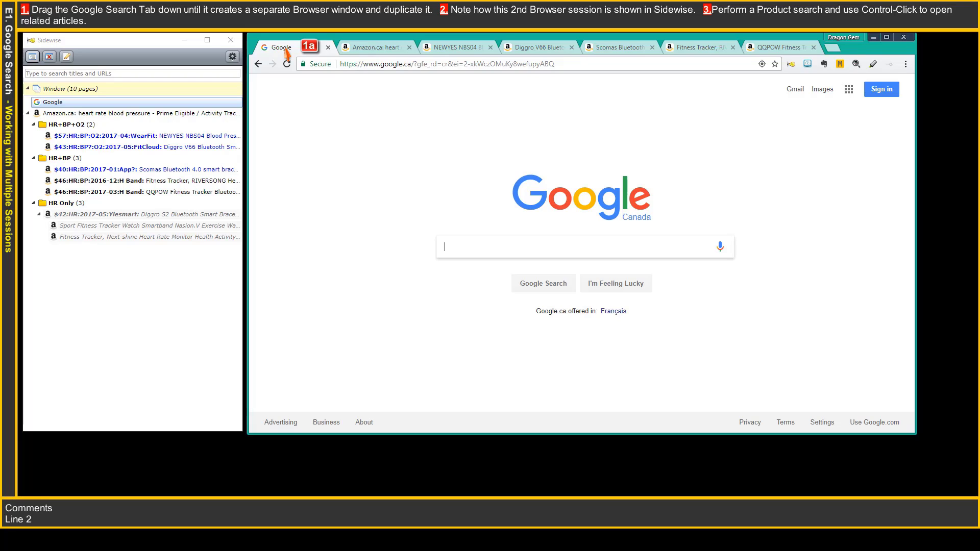
drag(287, 51, 305, 78)
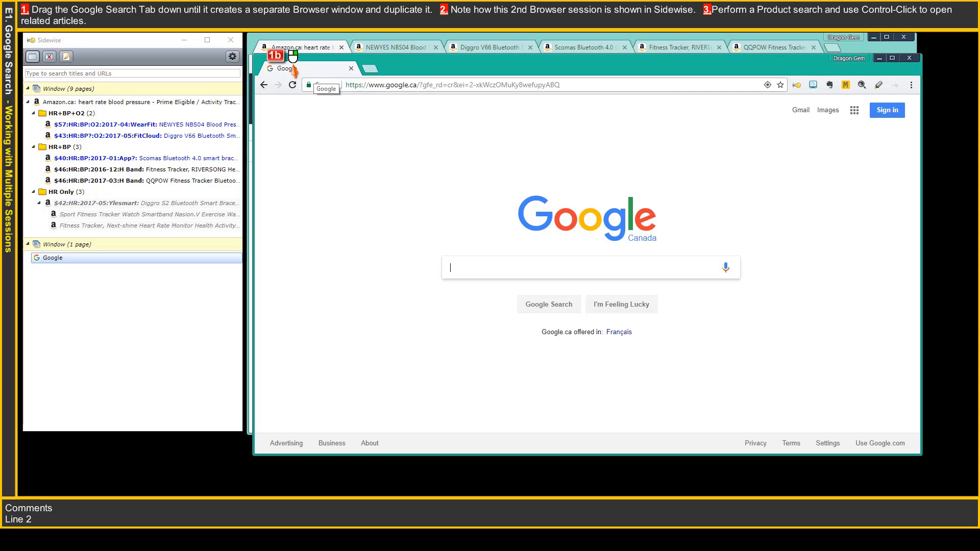
right_click(294, 66)
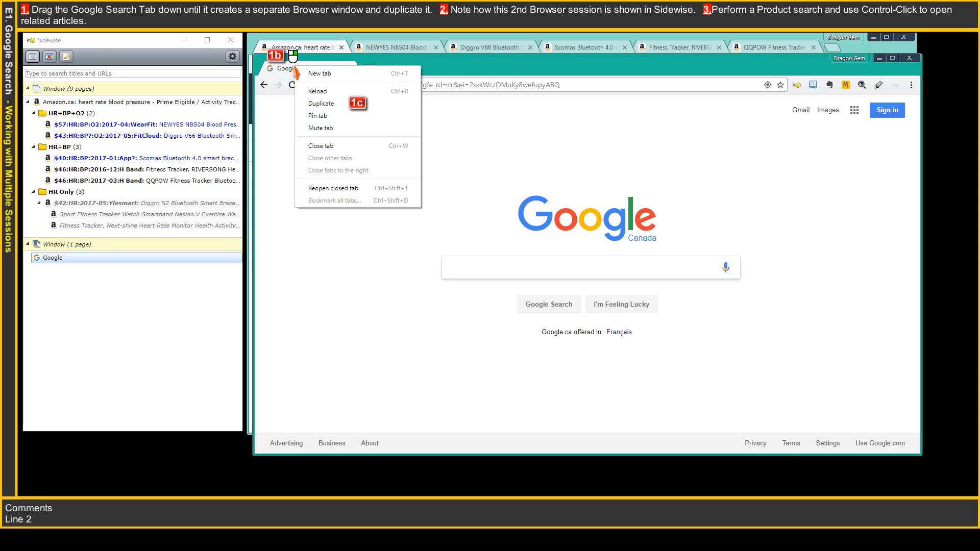
click(306, 103)
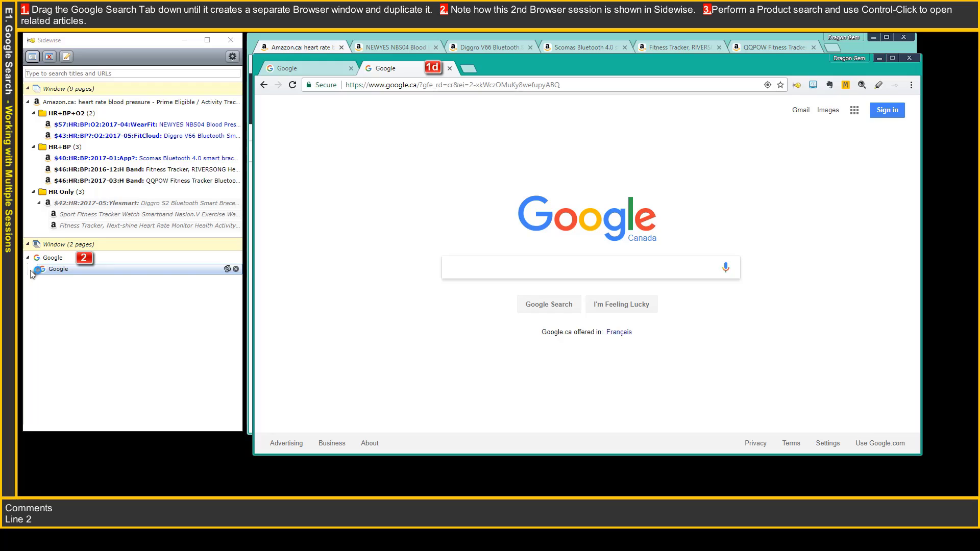
Step: Search Google for "riversong fitness tracker reviews" in the duplicated page
click(32, 274)
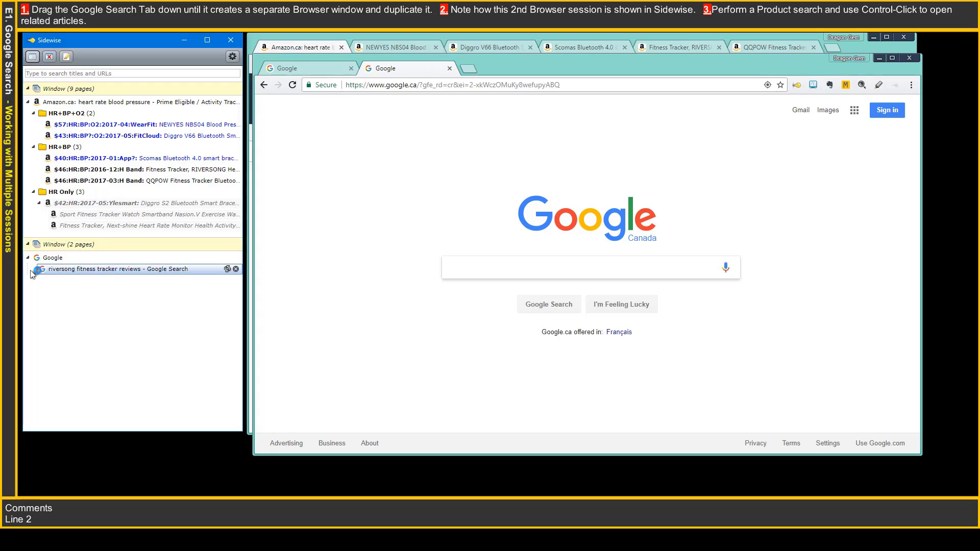
click(492, 266)
text(riversong fitness tracker reviews)
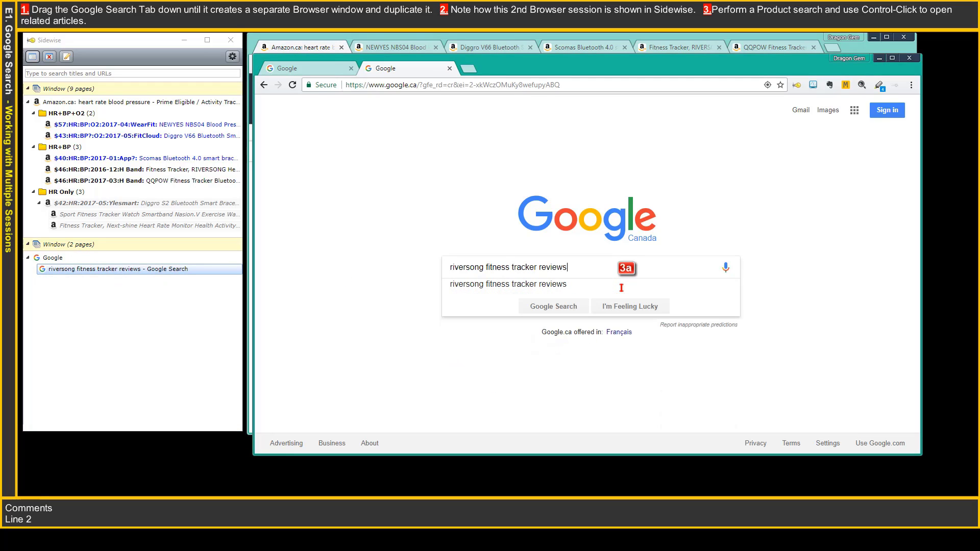
key(Return)
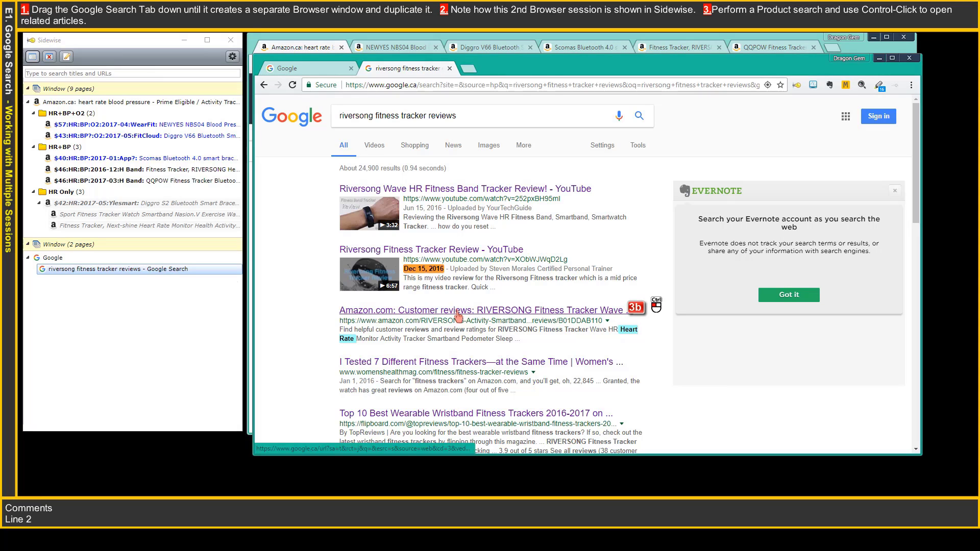
Step: Open the Amazon.com customer reviews, I Tested 7 Different Fitness Trackers and Top 10 Best Wearable Wristband results in background tabs
ctrl+click(458, 314)
ctrl+click(447, 364)
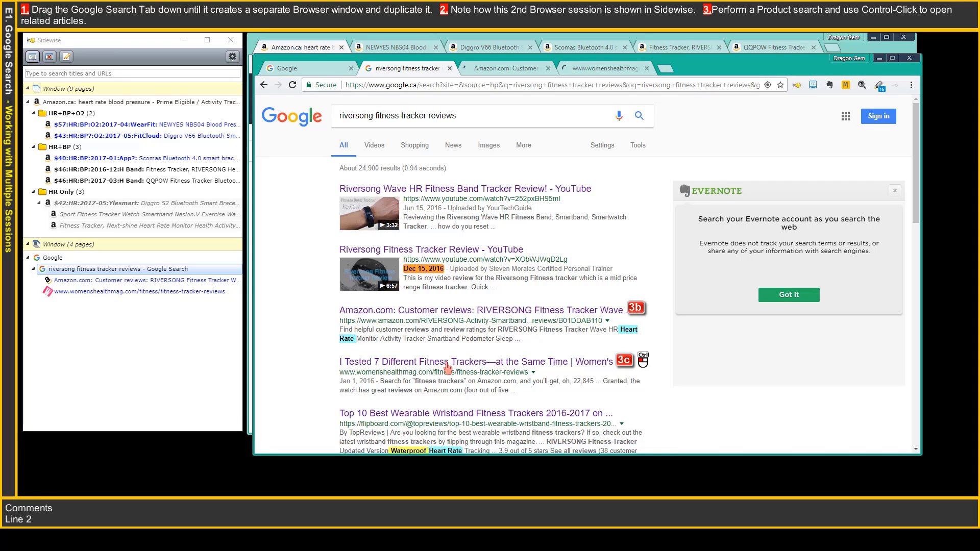
ctrl+click(446, 415)
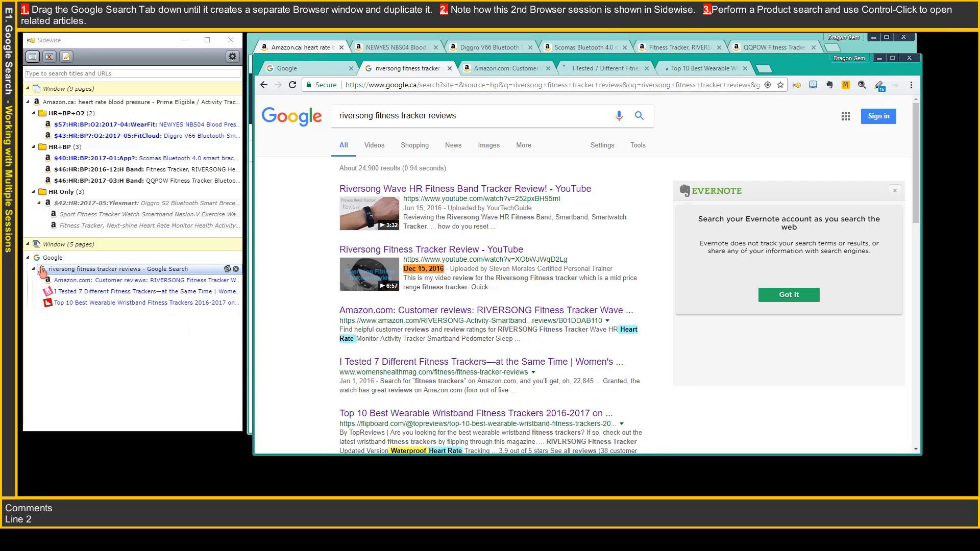
Step: Open the Riversong Wave HR Fitness Band Tracker Review! YouTube result in a new window, offset that window, and pause playback
right_click(430, 192)
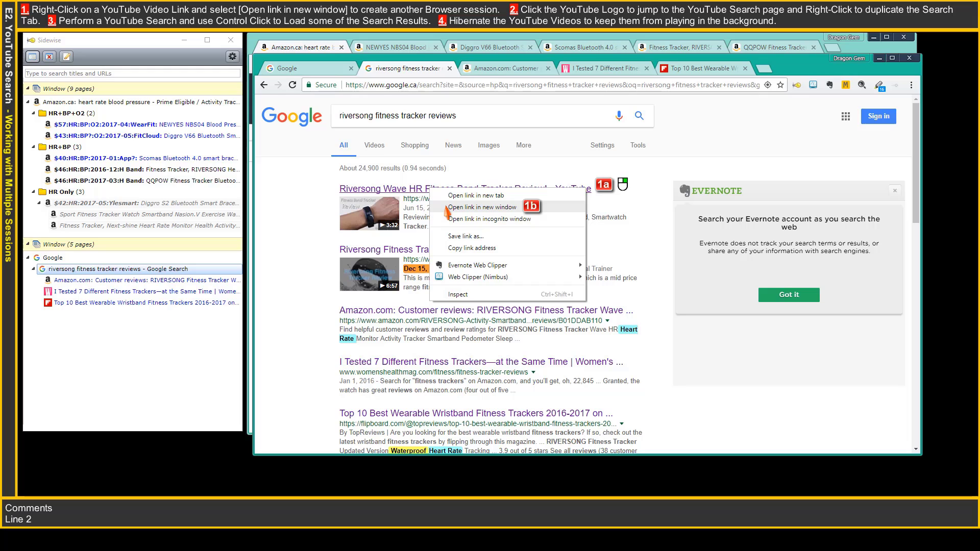
click(447, 209)
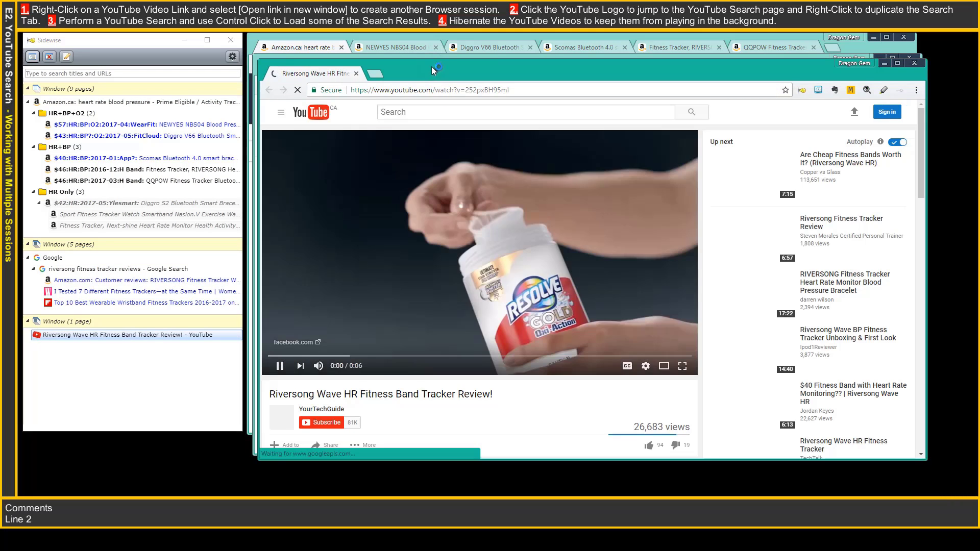
drag(431, 66, 439, 87)
click(286, 382)
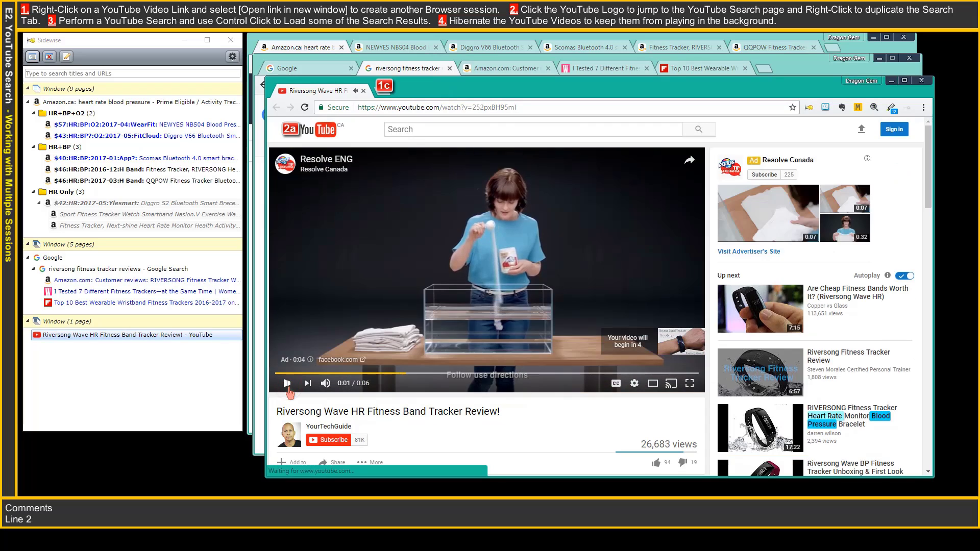
Step: Go to the YouTube home page in the new window and duplicate its tab
click(325, 134)
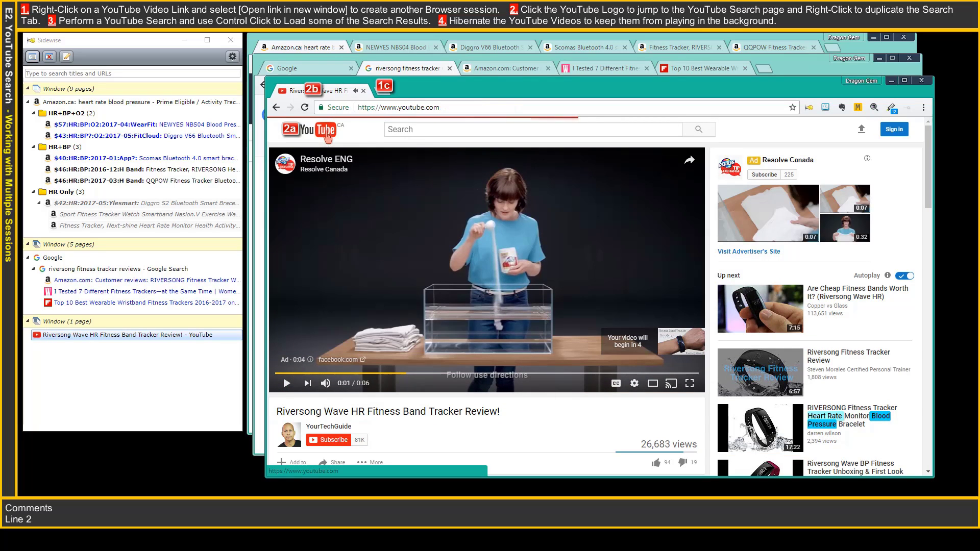
right_click(330, 92)
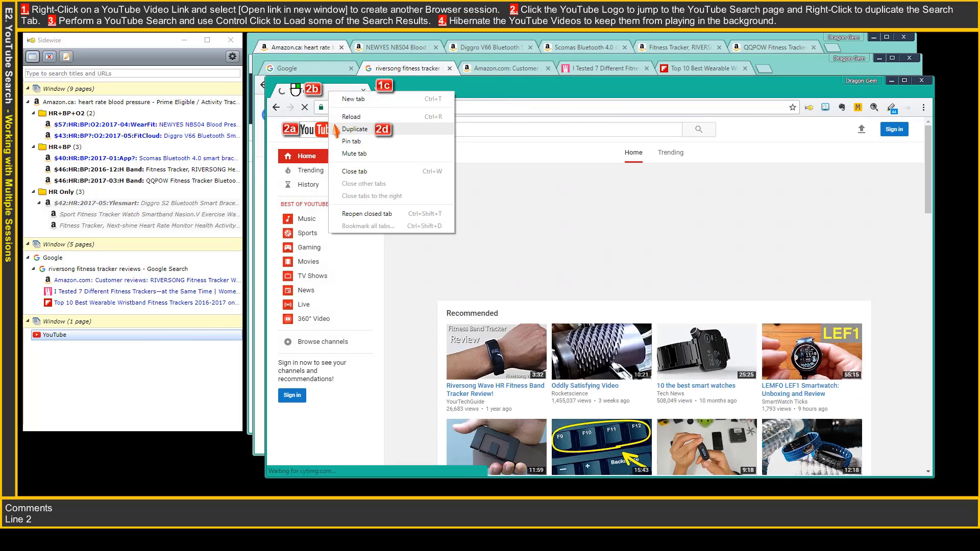
click(337, 130)
Step: Search YouTube for "riversong fitness tracker" in the duplicated tab
click(427, 134)
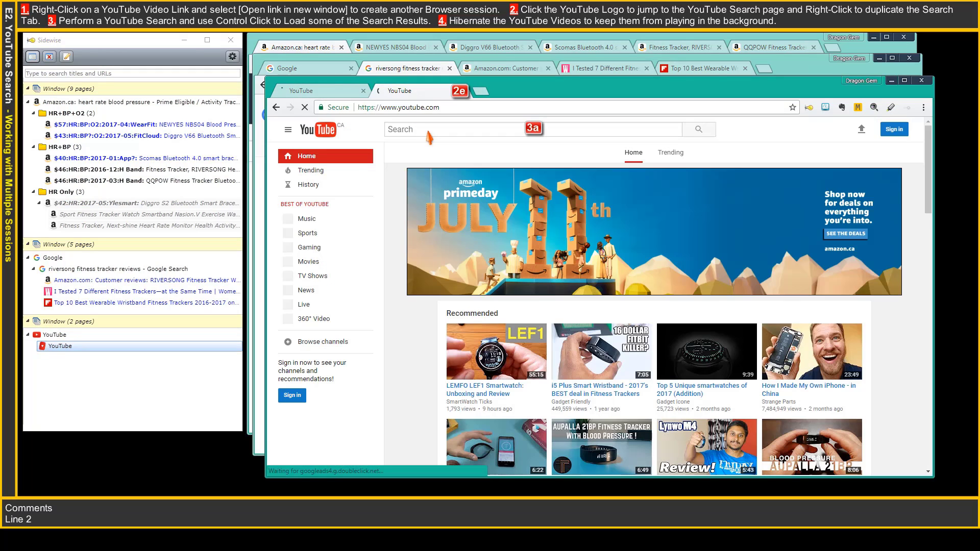
text(riversong fitness tracker)
key(Return)
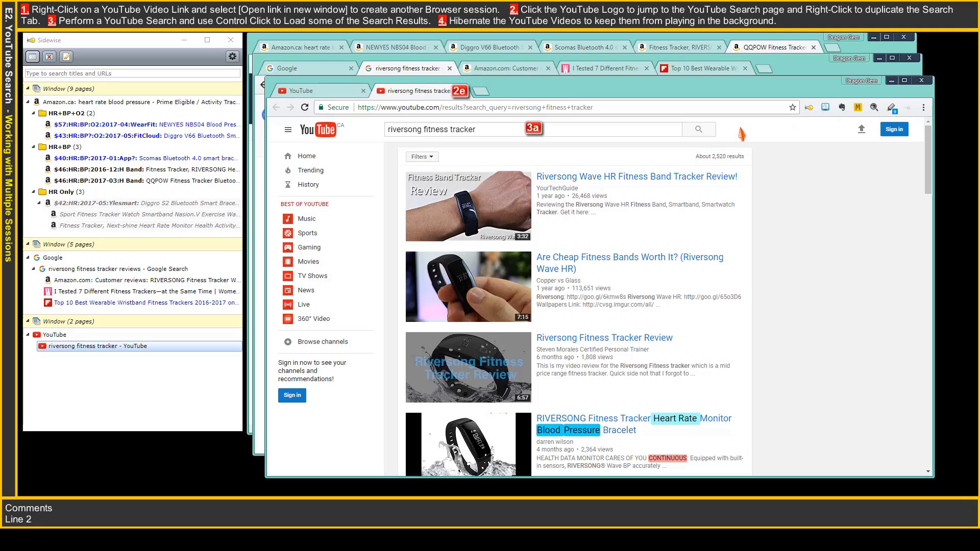
Step: Open the first three YouTube video results in background tabs, keeping the search page in front
ctrl+click(630, 179)
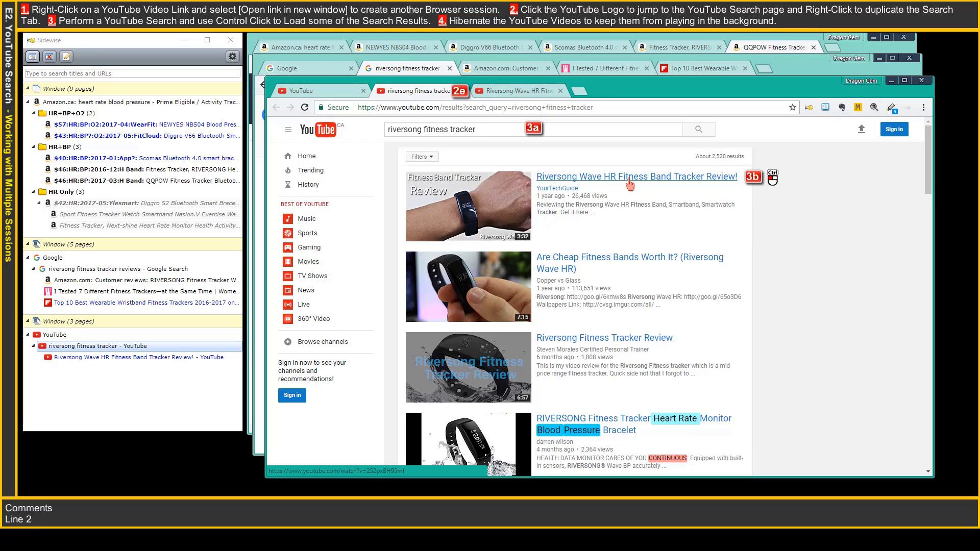
ctrl+click(618, 261)
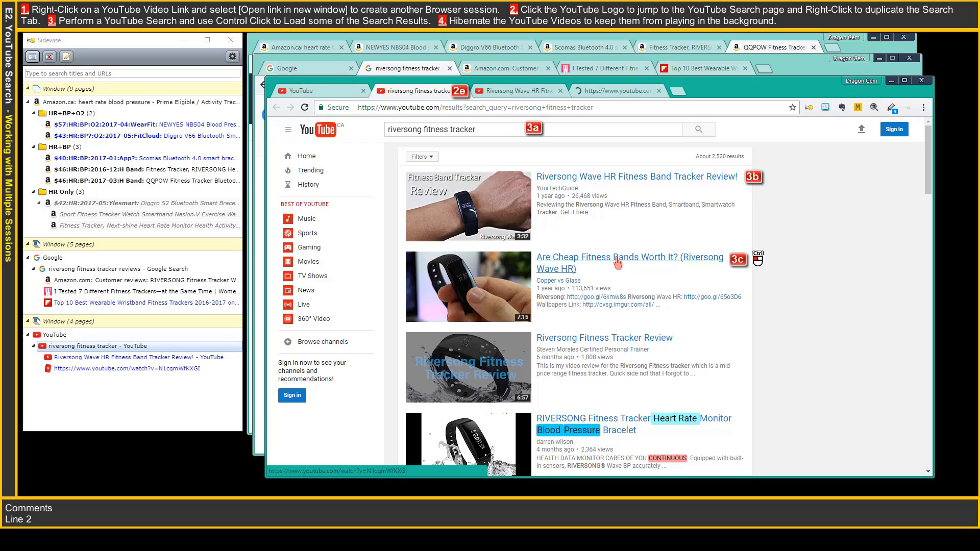
ctrl+click(593, 340)
Step: Hibernate the riversong fitness tracker YouTube branch in Sidewise, and wake only its search results page
mouse_move(89, 348)
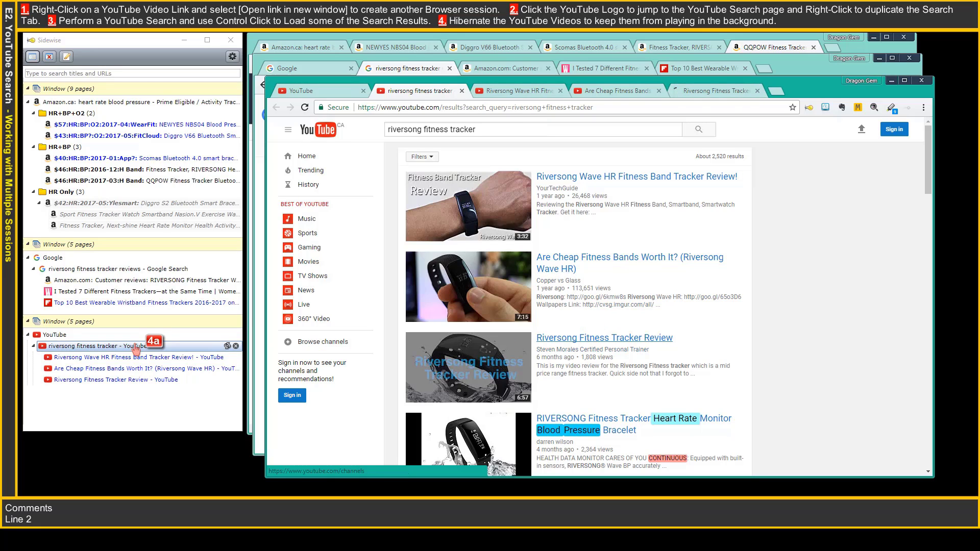
right_click(164, 346)
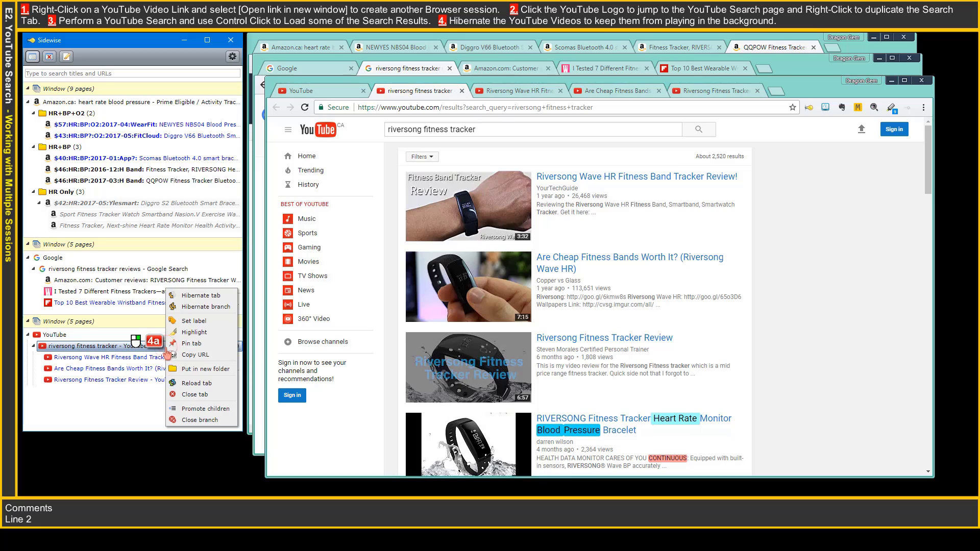
click(213, 308)
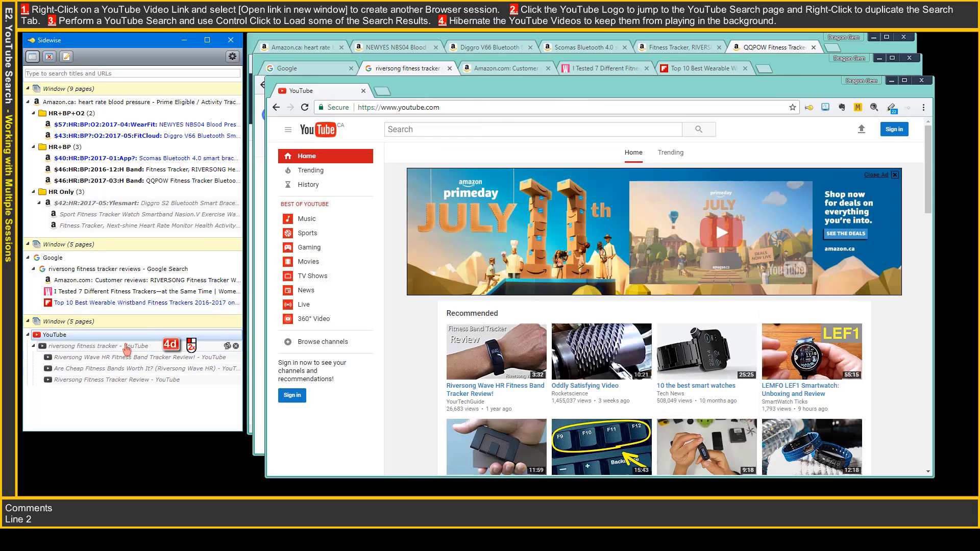
click(127, 347)
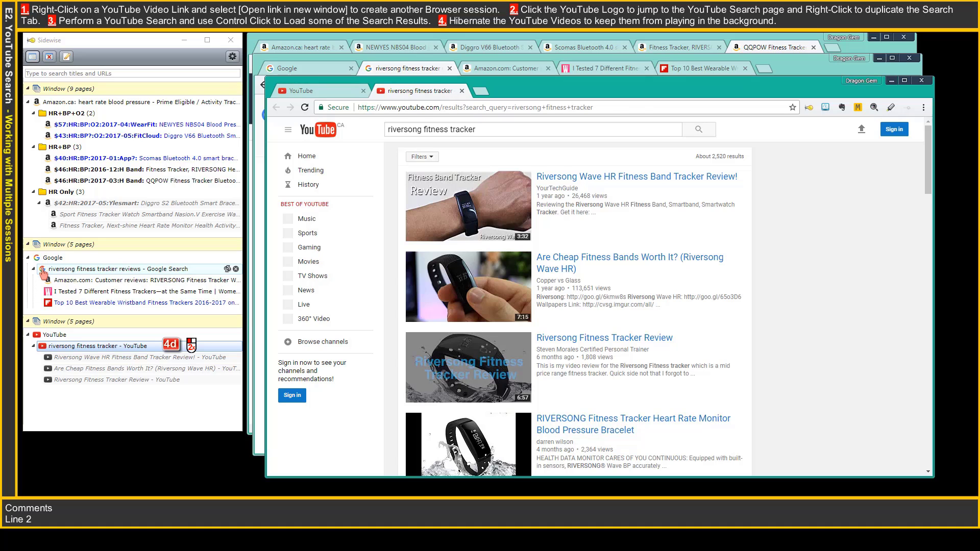
Step: Move the Amazon.com customer reviews page from the Google session under the $46 H Band RIVERSONG product in Sidewise, and display that product page
click(43, 270)
click(66, 282)
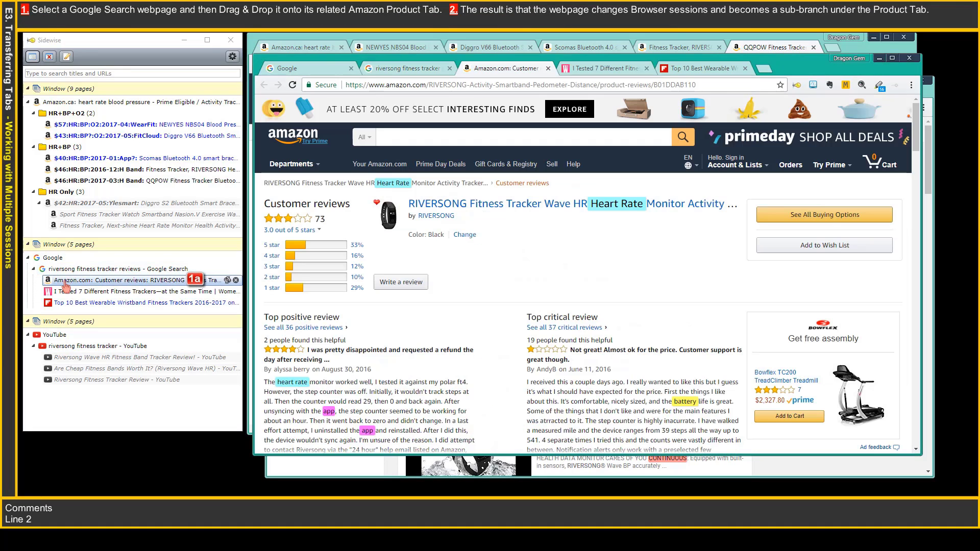
click(66, 285)
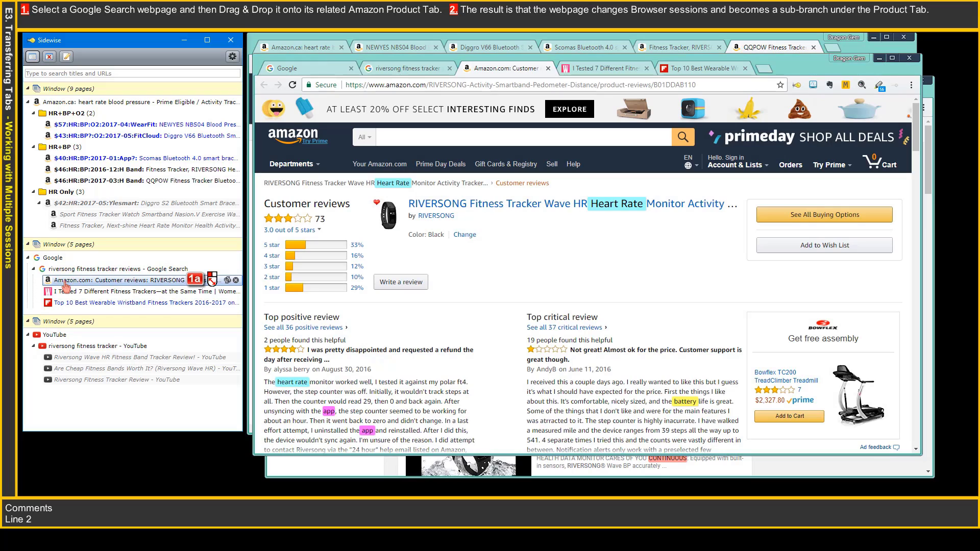
drag(66, 286, 117, 176)
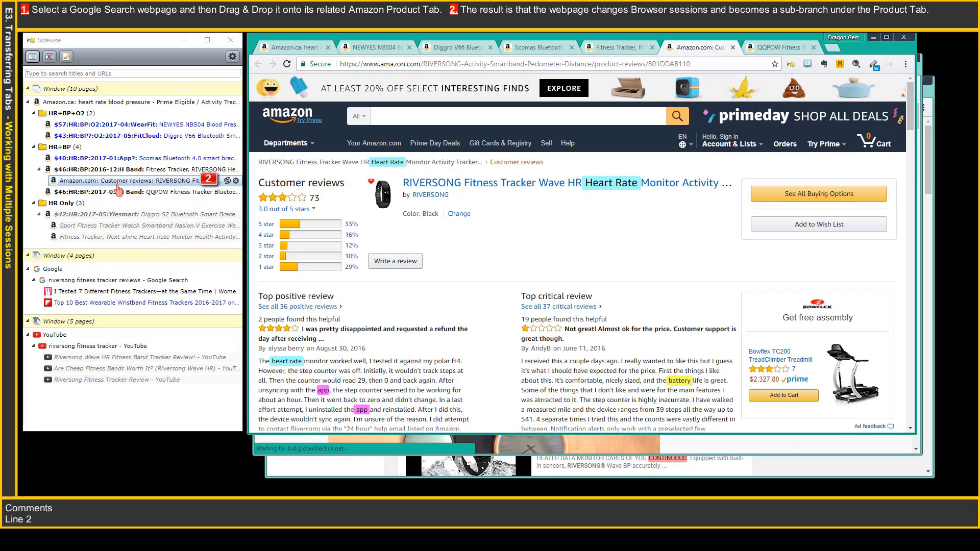
click(118, 176)
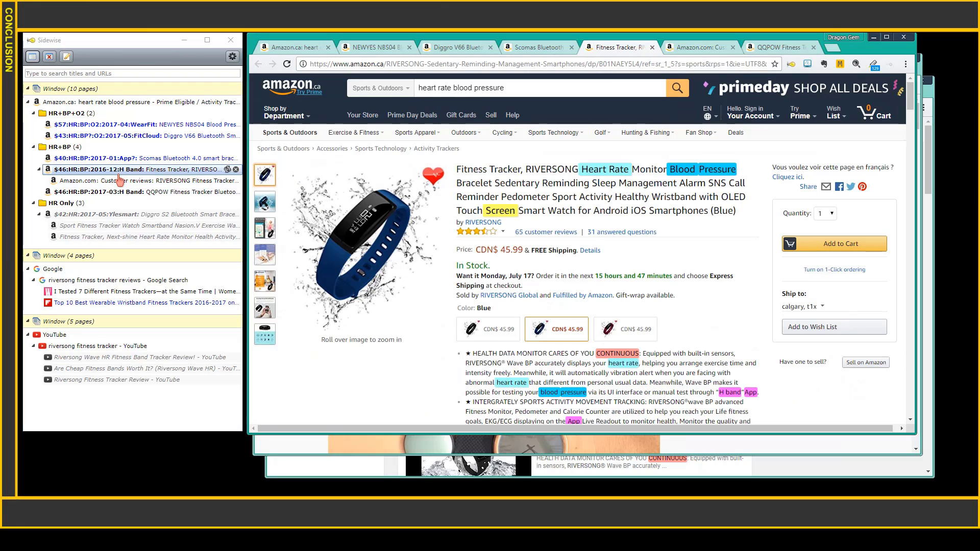